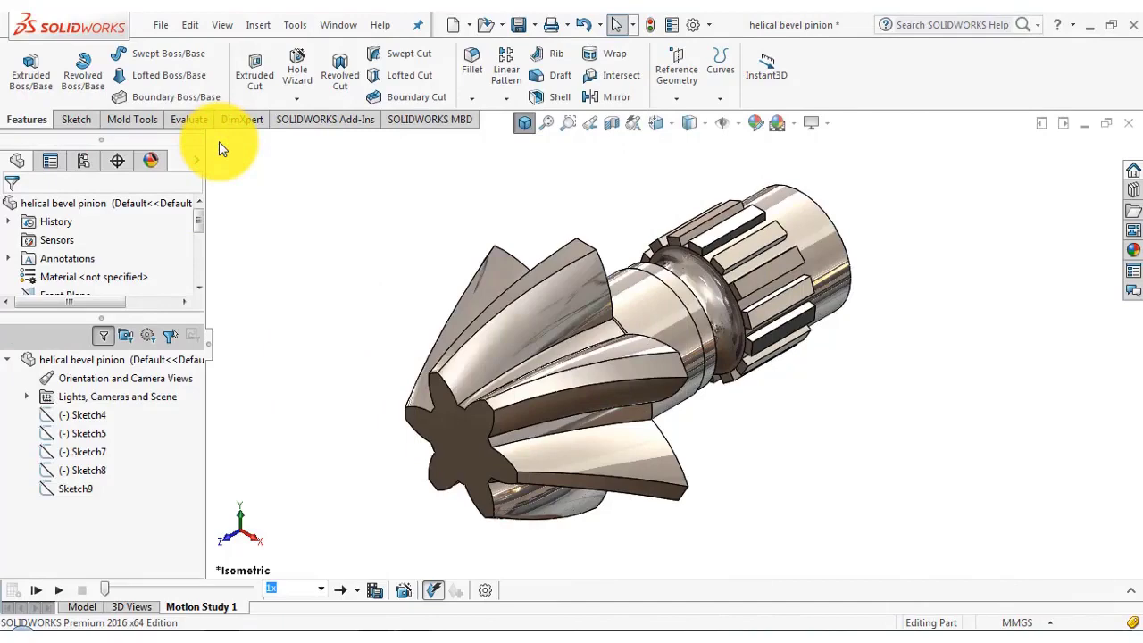
Play the motion study animation of the helical bevel pinion.
{"action": "left_click", "coordinate": [57, 588]}
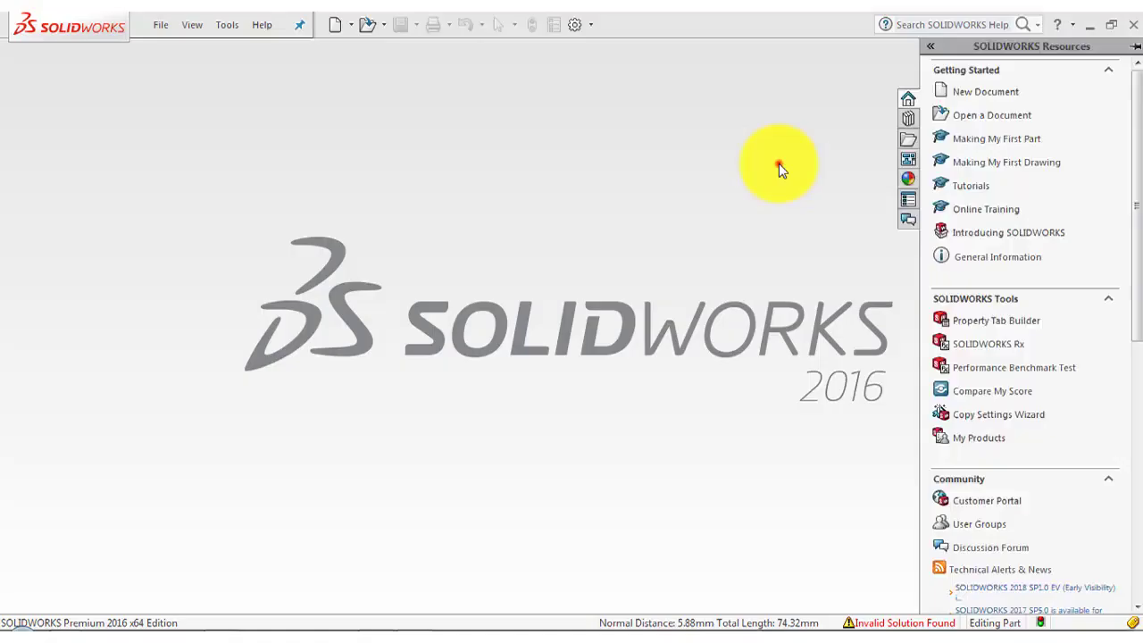
Create a new part document and start a sketch on the Front Plane.
{"action": "left_click", "coordinate": [779, 164]}
{"action": "left_click", "coordinate": [339, 25]}
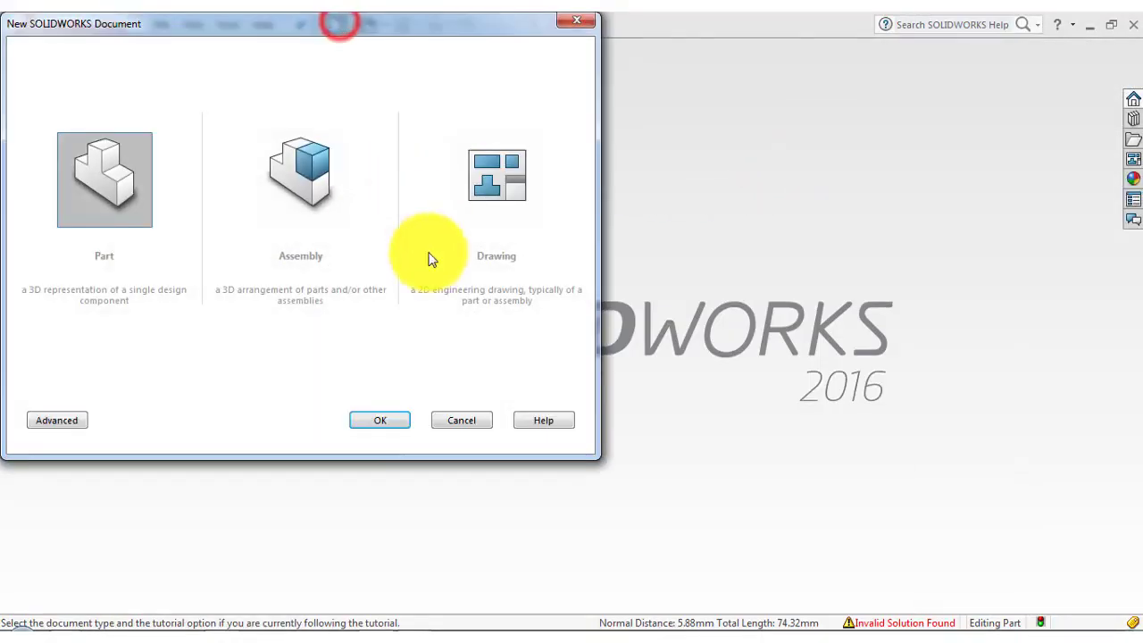
{"action": "left_click", "coordinate": [369, 422]}
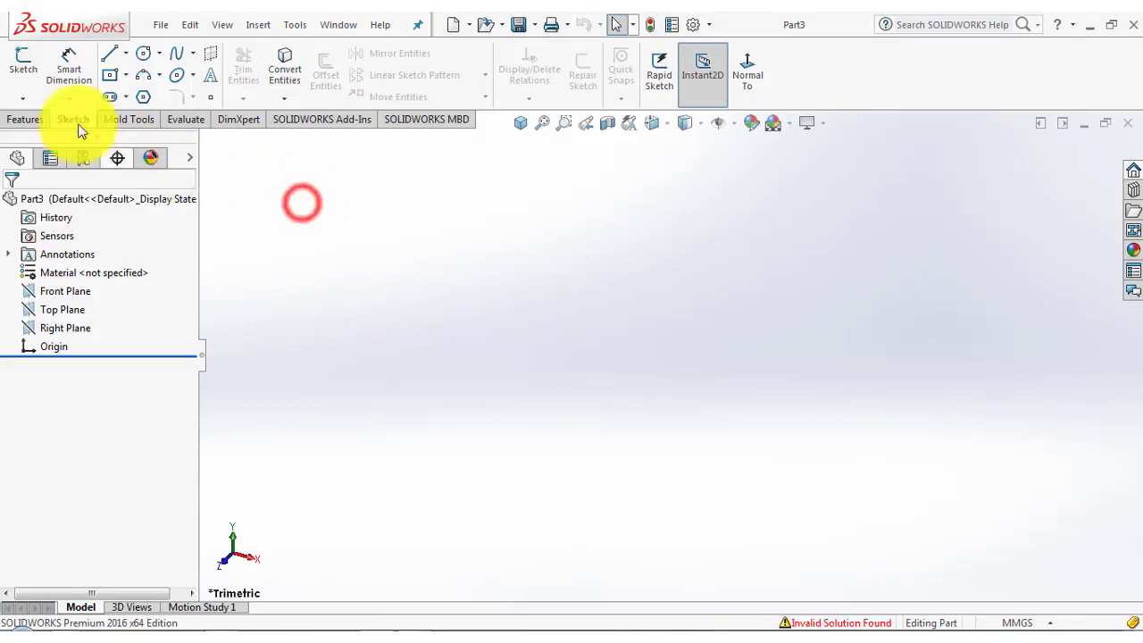
{"action": "left_click", "coordinate": [23, 66]}
{"action": "left_click", "coordinate": [538, 225]}
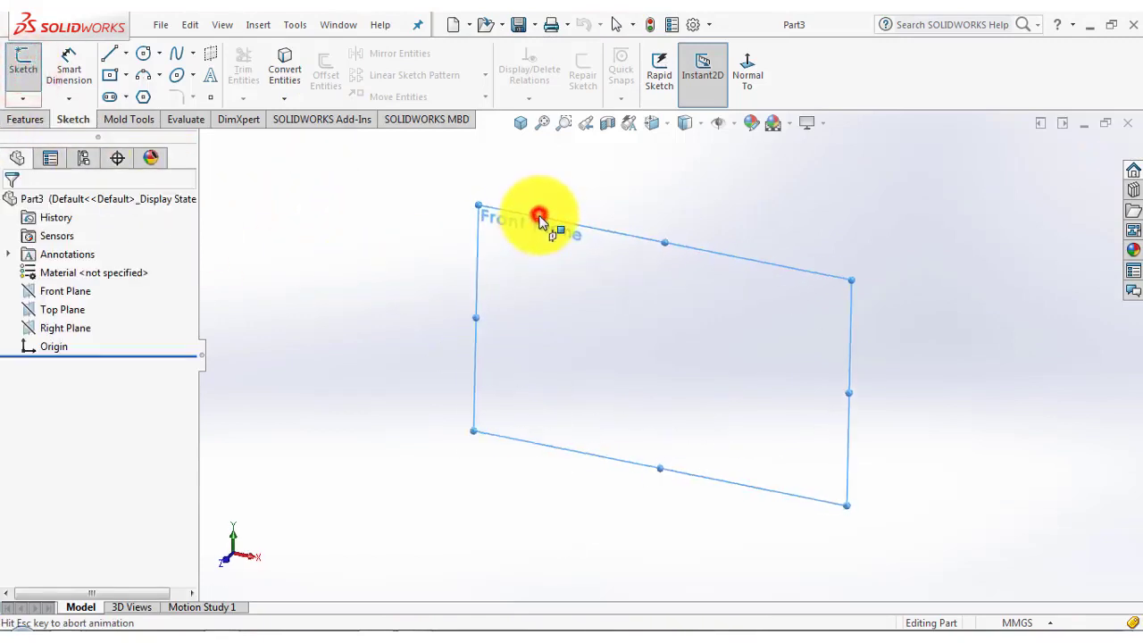
Draw a horizontal construction centerline starting at the origin.
{"action": "left_click", "coordinate": [130, 51]}
{"action": "left_click", "coordinate": [129, 93]}
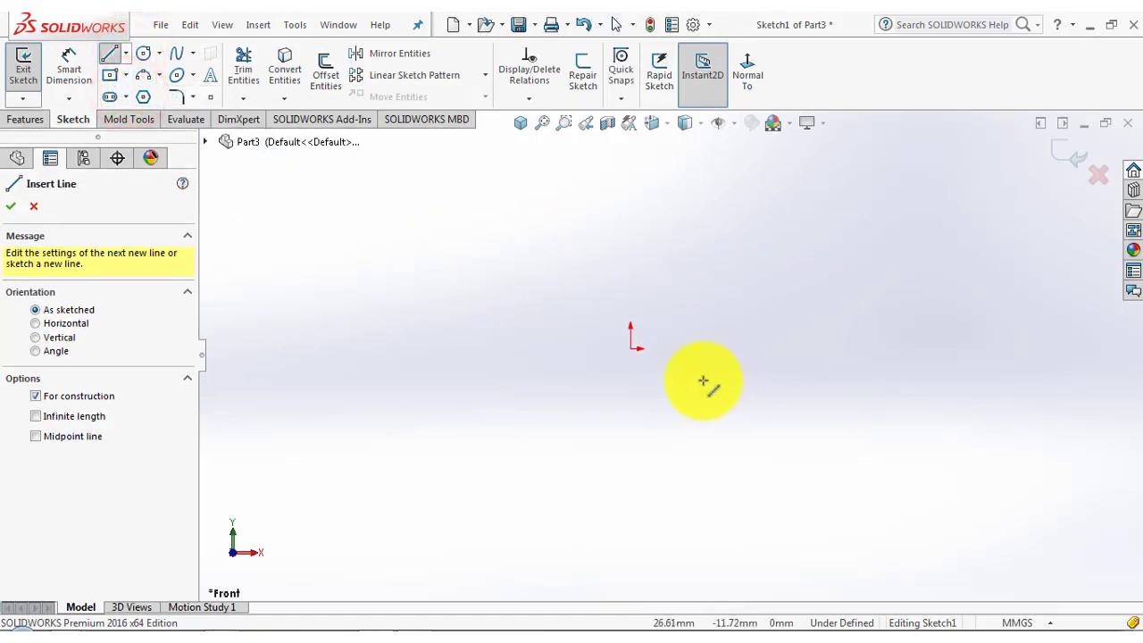
{"action": "left_click", "coordinate": [567, 320]}
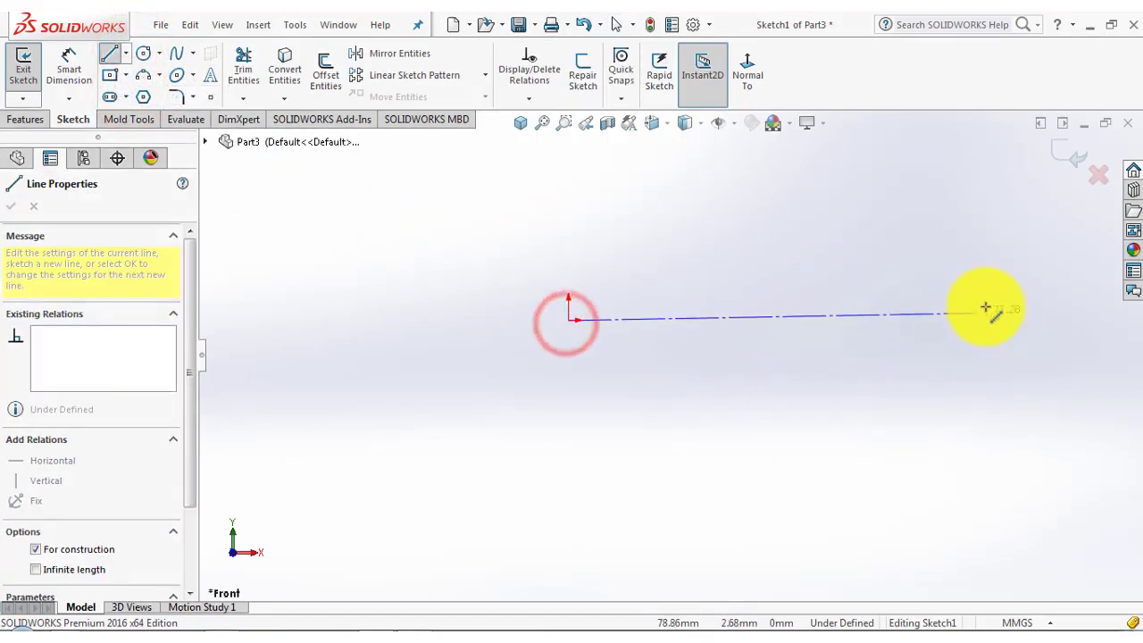
{"action": "left_click", "coordinate": [993, 317]}
{"action": "key", "text": "Escape"}
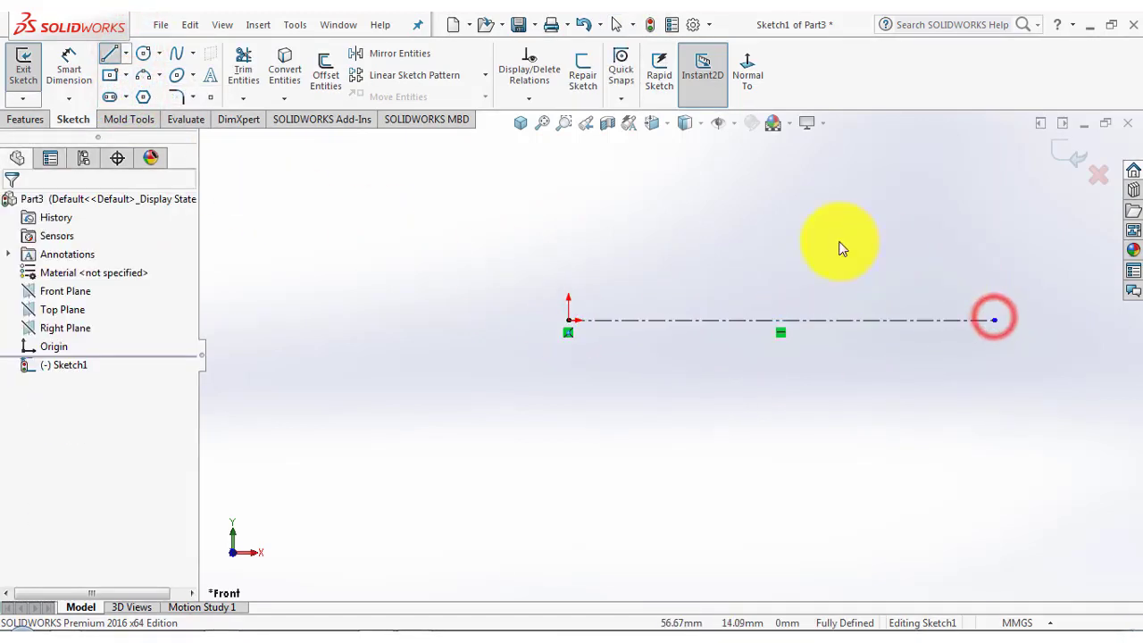
Draw a stepped line profile rising about 16 mm from the origin, with a 3 mm wide shoulder, a long horizontal line and a lower short one.
{"action": "left_click", "coordinate": [110, 54]}
{"action": "left_click", "coordinate": [415, 341]}
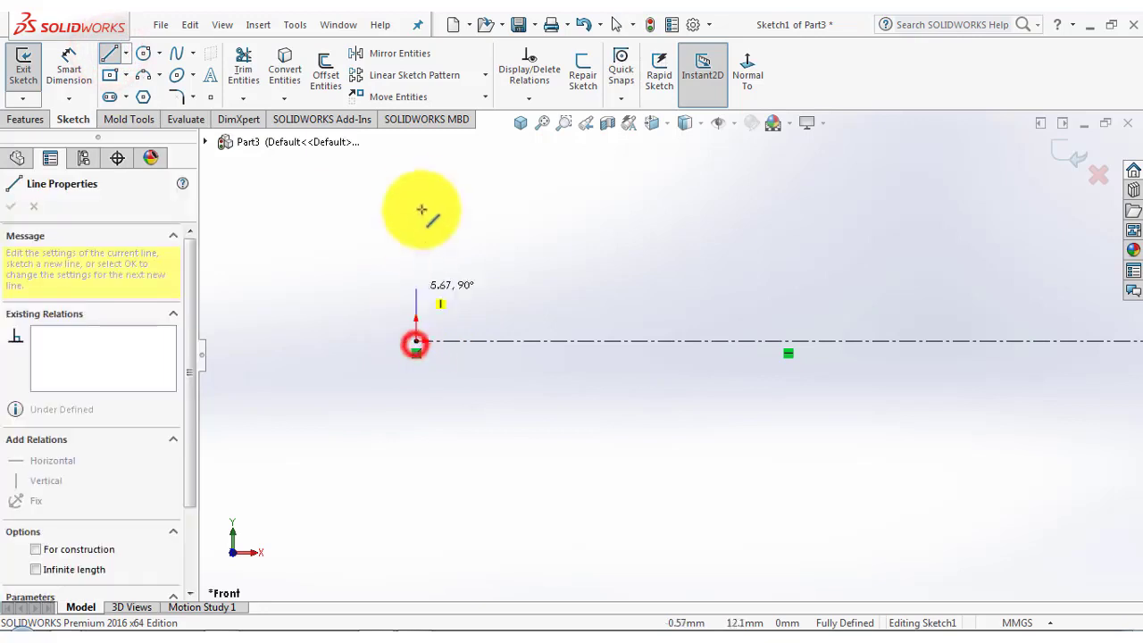
{"action": "left_click", "coordinate": [415, 195]}
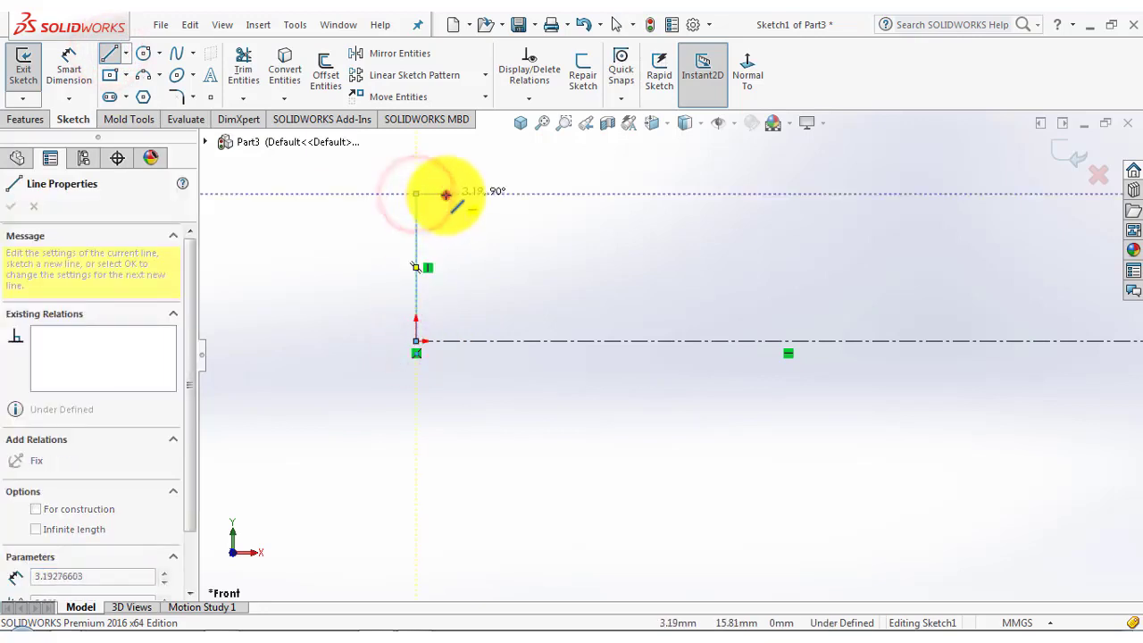
{"action": "left_click", "coordinate": [445, 195]}
{"action": "left_click", "coordinate": [446, 214]}
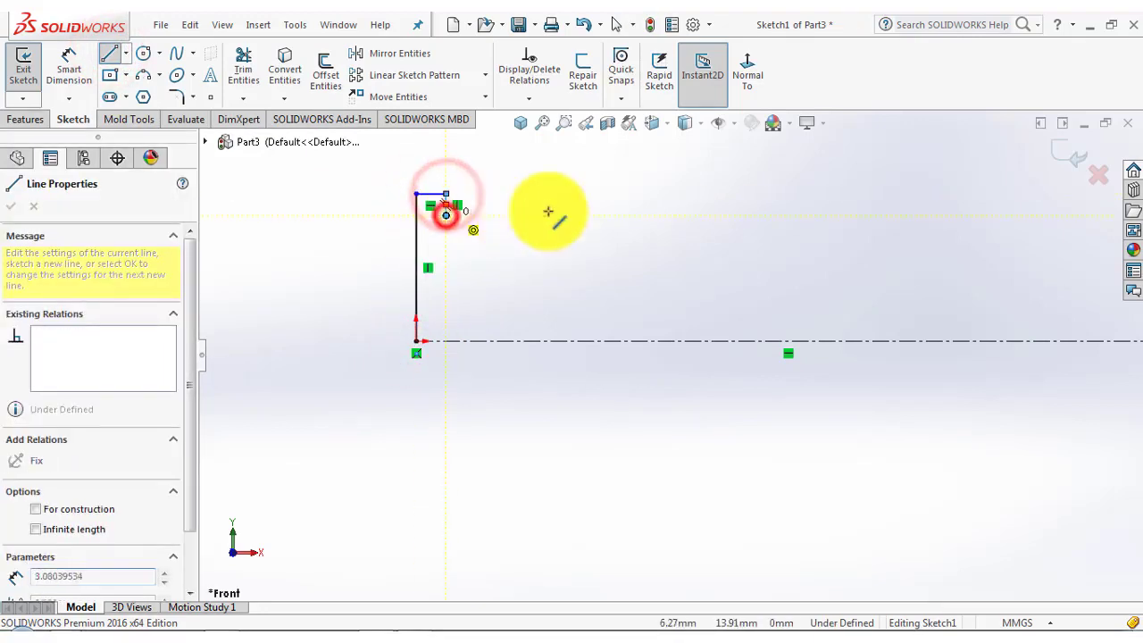
{"action": "left_click", "coordinate": [668, 214]}
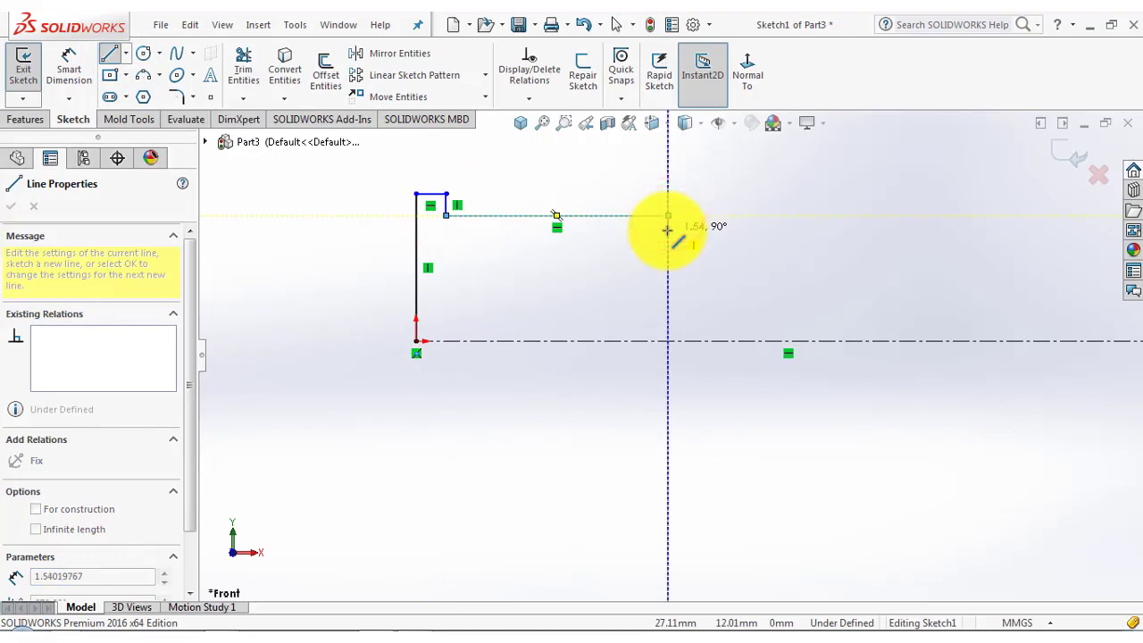
{"action": "left_click", "coordinate": [668, 229]}
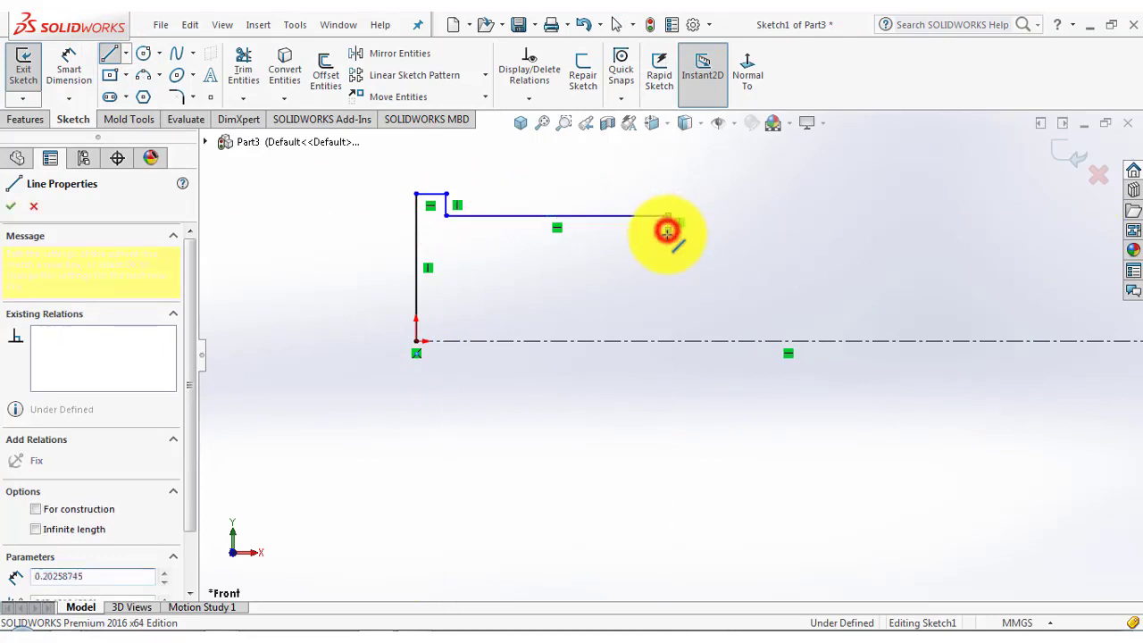
{"action": "left_click", "coordinate": [743, 230]}
{"action": "key", "text": "Escape"}
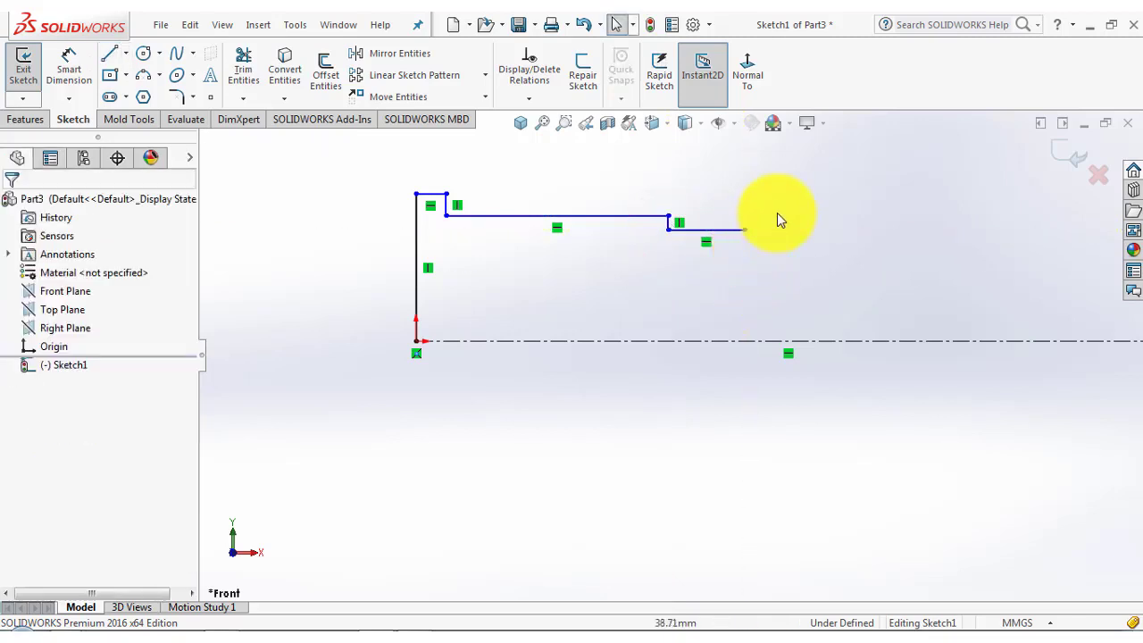
Add a downward-bulging three-point arc of about 3 mm radius at the open end of the stepped profile.
{"action": "scroll", "coordinate": [775, 213], "scroll_direction": "down", "scroll_amount": 3}
{"action": "left_click", "coordinate": [141, 76]}
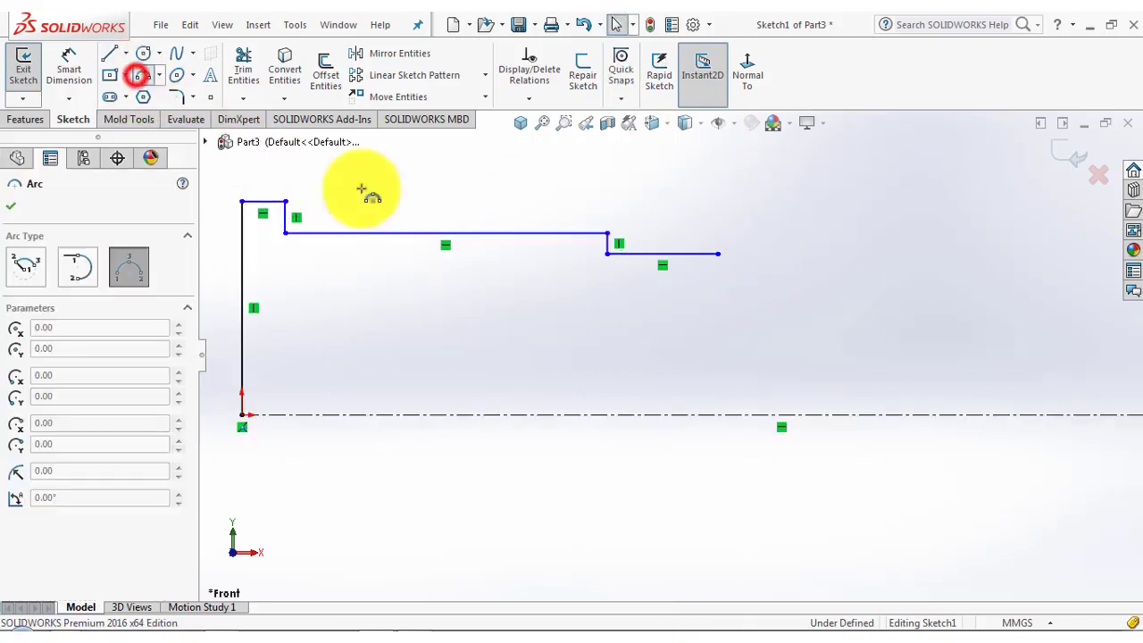
{"action": "left_click", "coordinate": [799, 254]}
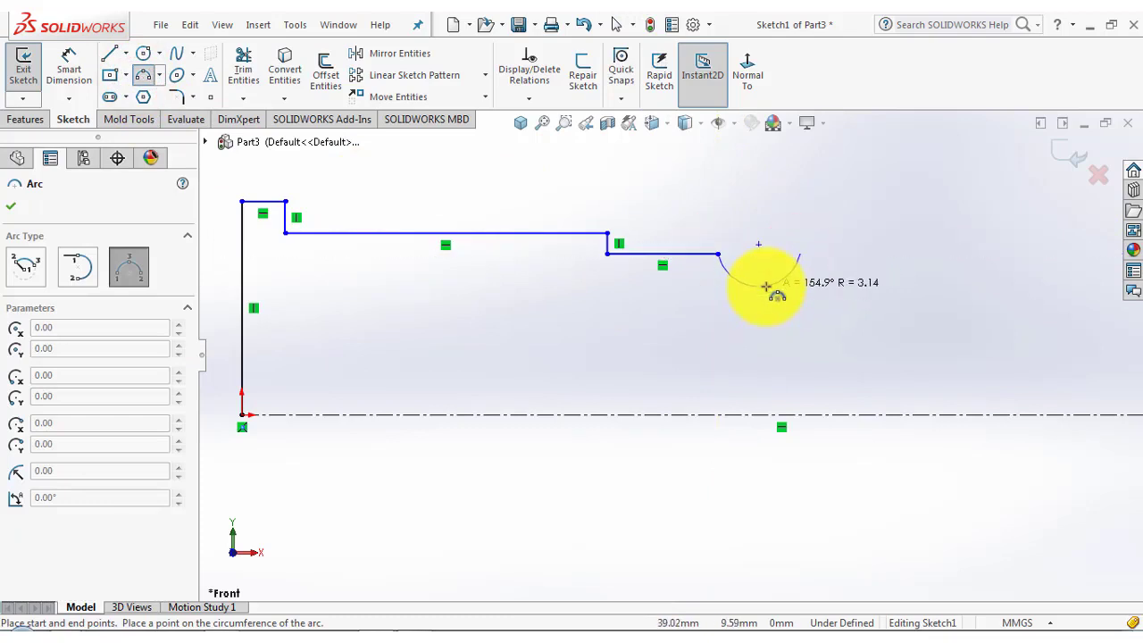
{"action": "left_click", "coordinate": [766, 292]}
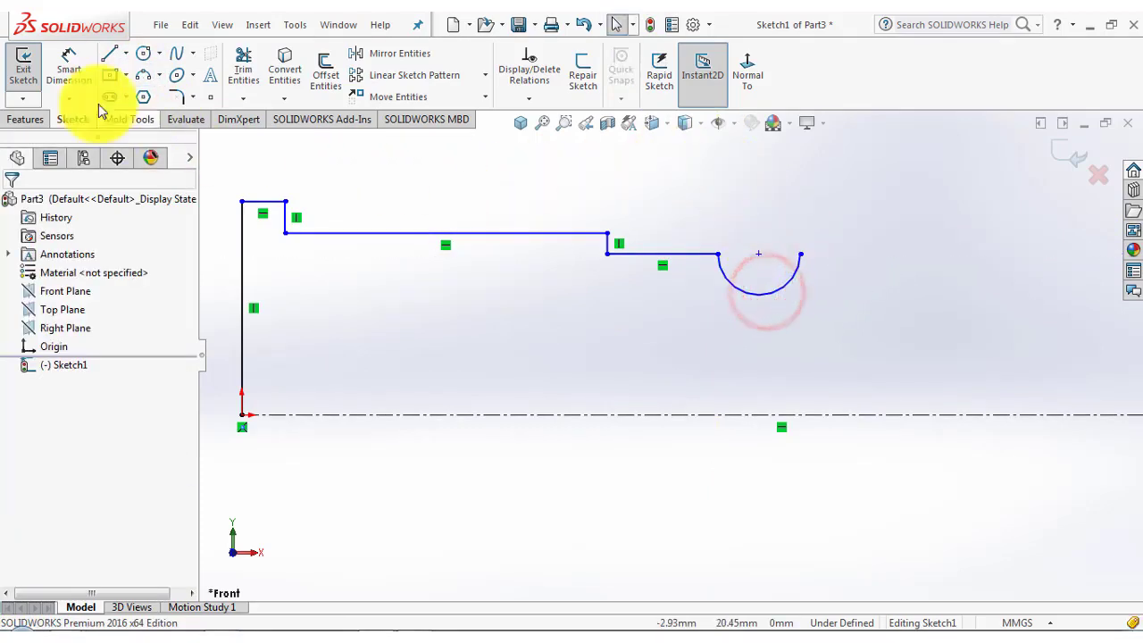
Close the profile with an 11 mm horizontal line from the arc, a vertical line of about 12 mm to the centerline, and a base line to the origin.
{"action": "left_click", "coordinate": [110, 54]}
{"action": "left_click", "coordinate": [799, 254]}
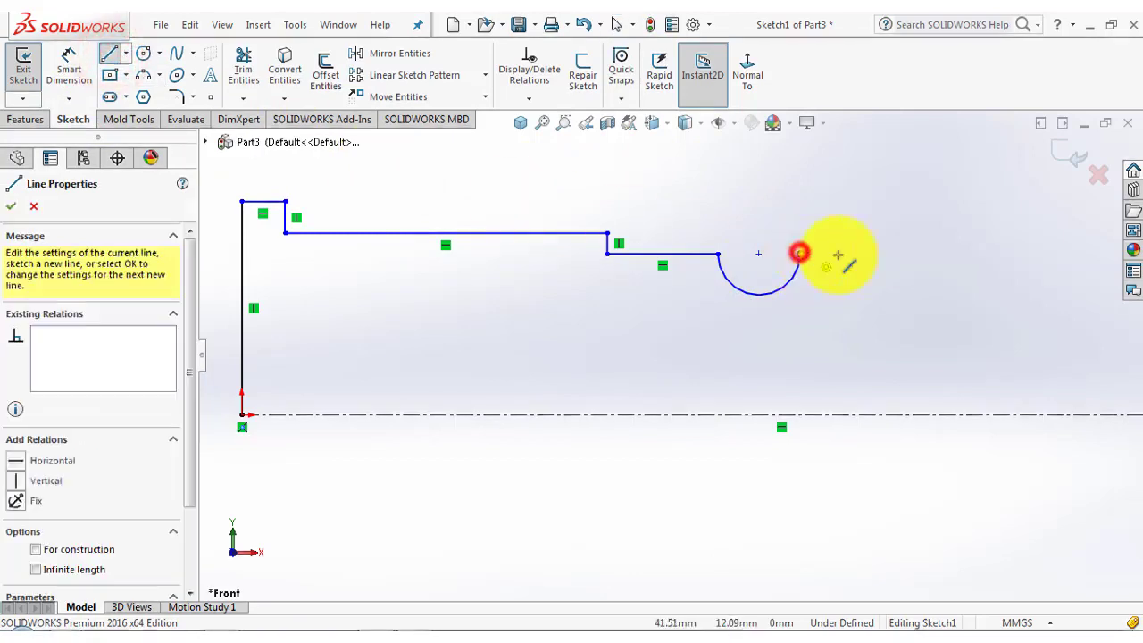
{"action": "left_click", "coordinate": [948, 254]}
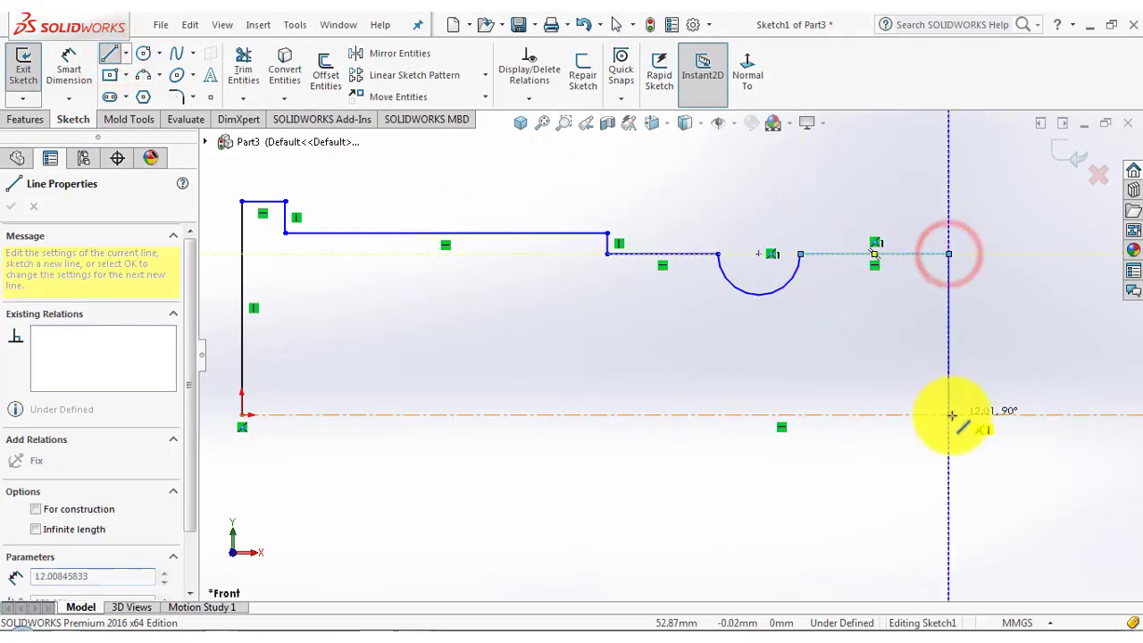
{"action": "left_click", "coordinate": [948, 414]}
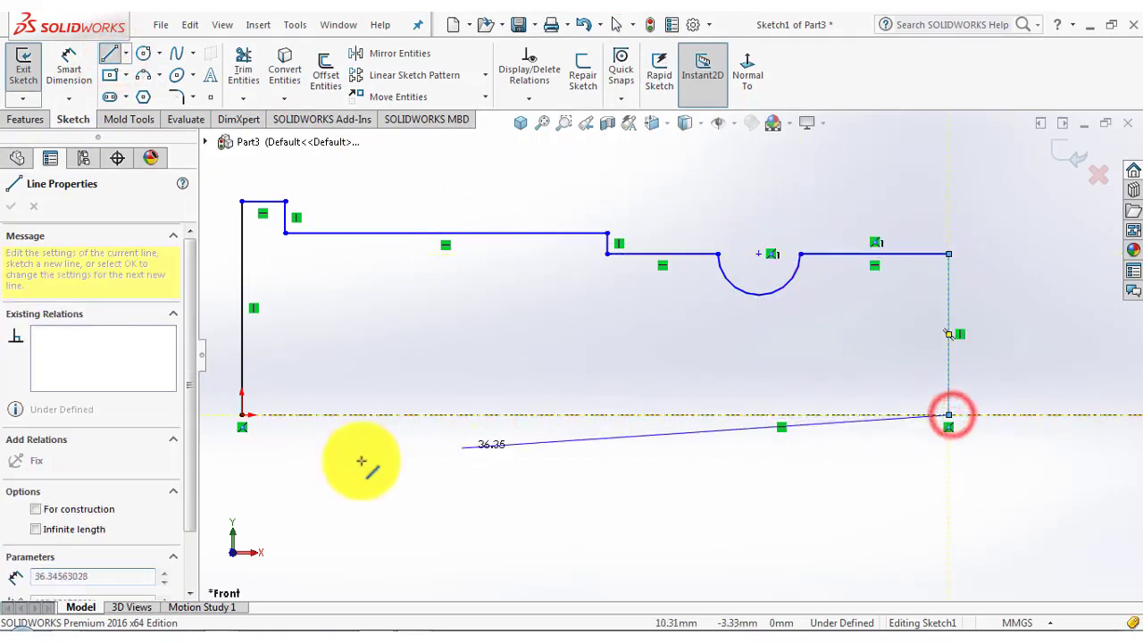
{"action": "left_click", "coordinate": [241, 417]}
{"action": "key", "text": "Escape"}
Dimension the vertical line at the origin to 45 mm.
{"action": "scroll", "coordinate": [437, 366], "scroll_direction": "down", "scroll_amount": 3}
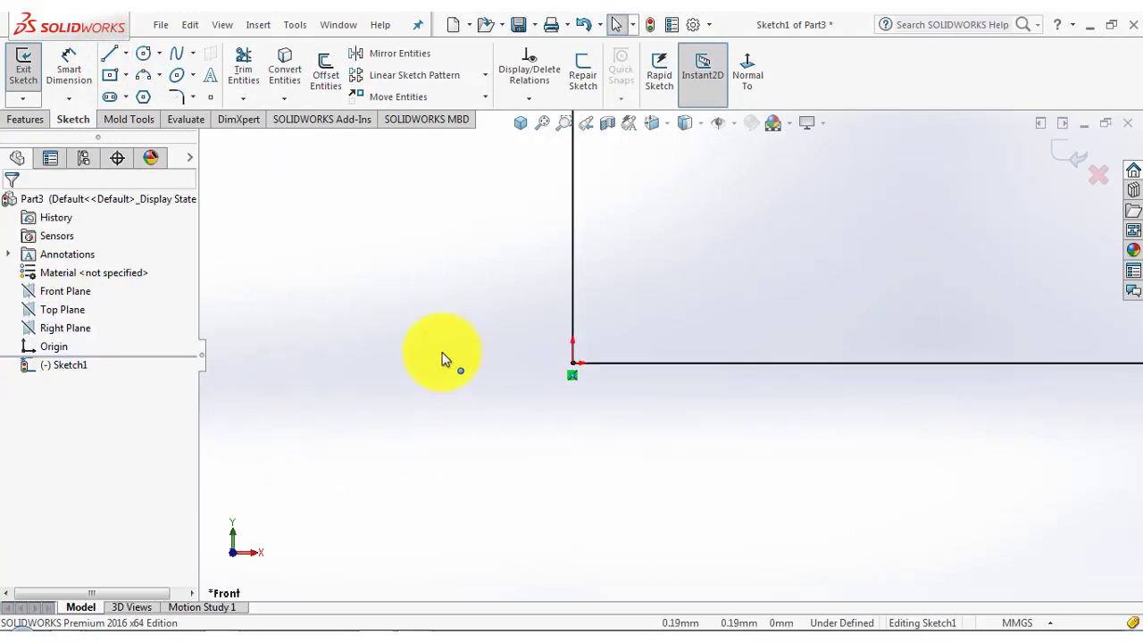
{"action": "scroll", "coordinate": [1048, 224], "scroll_direction": "up", "scroll_amount": 3}
{"action": "scroll", "coordinate": [1012, 255], "scroll_direction": "down", "scroll_amount": 2}
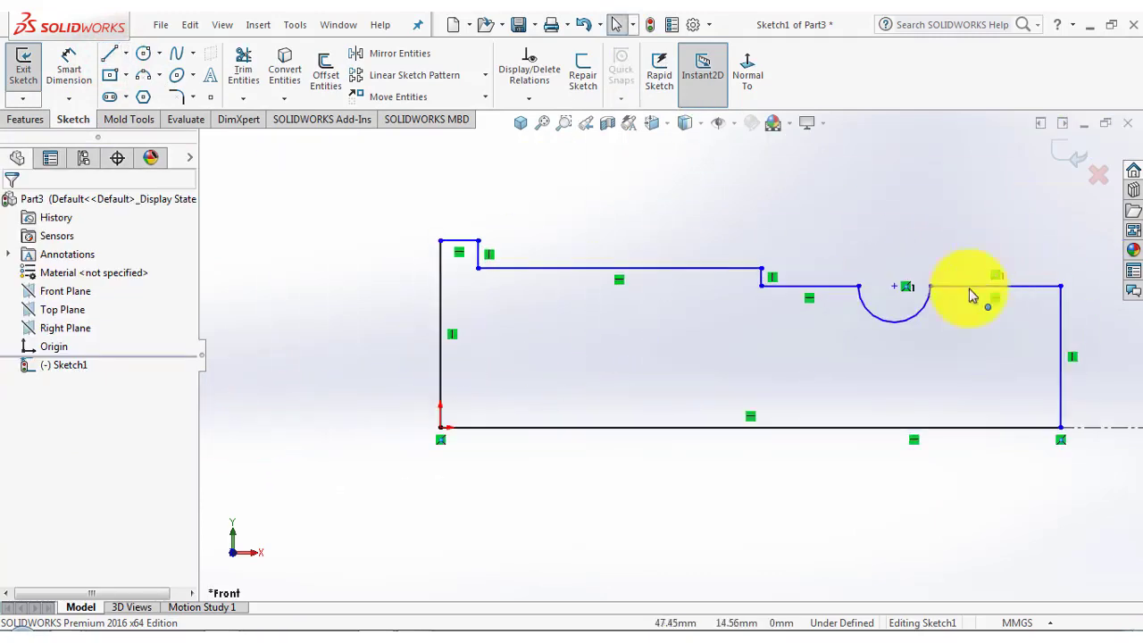
{"action": "left_click", "coordinate": [71, 58]}
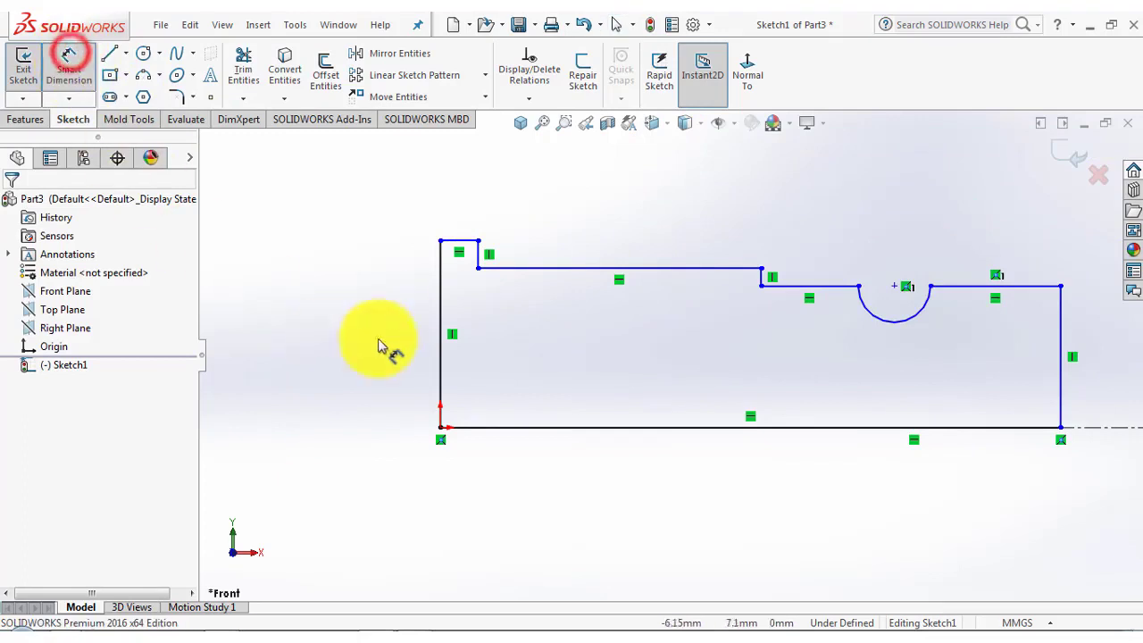
{"action": "left_click", "coordinate": [439, 288]}
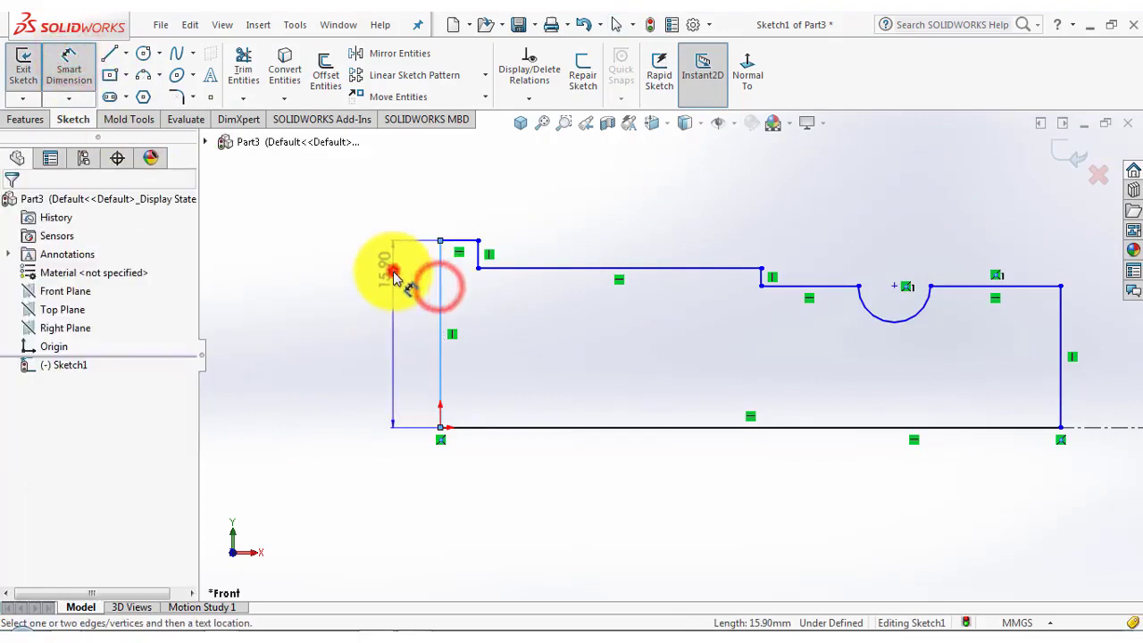
{"action": "left_click", "coordinate": [394, 268]}
{"action": "type", "text": "45"}
{"action": "key", "text": "Return"}
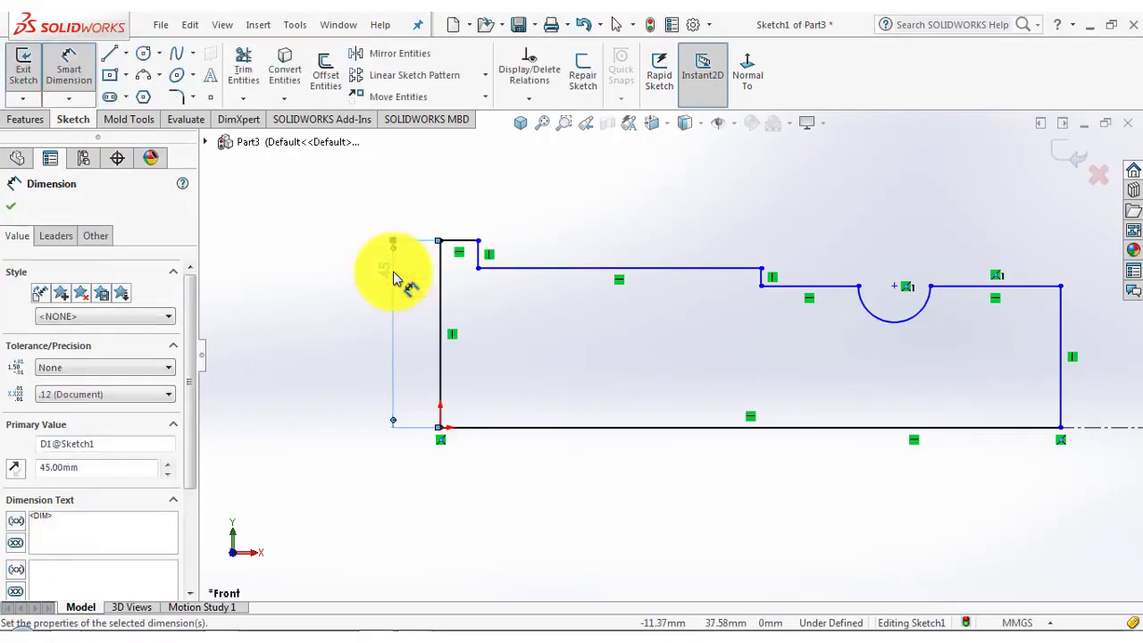
{"action": "left_click", "coordinate": [649, 216]}
Dimension the width of the short shoulder line above the origin to 5 mm.
{"action": "left_click", "coordinate": [477, 250]}
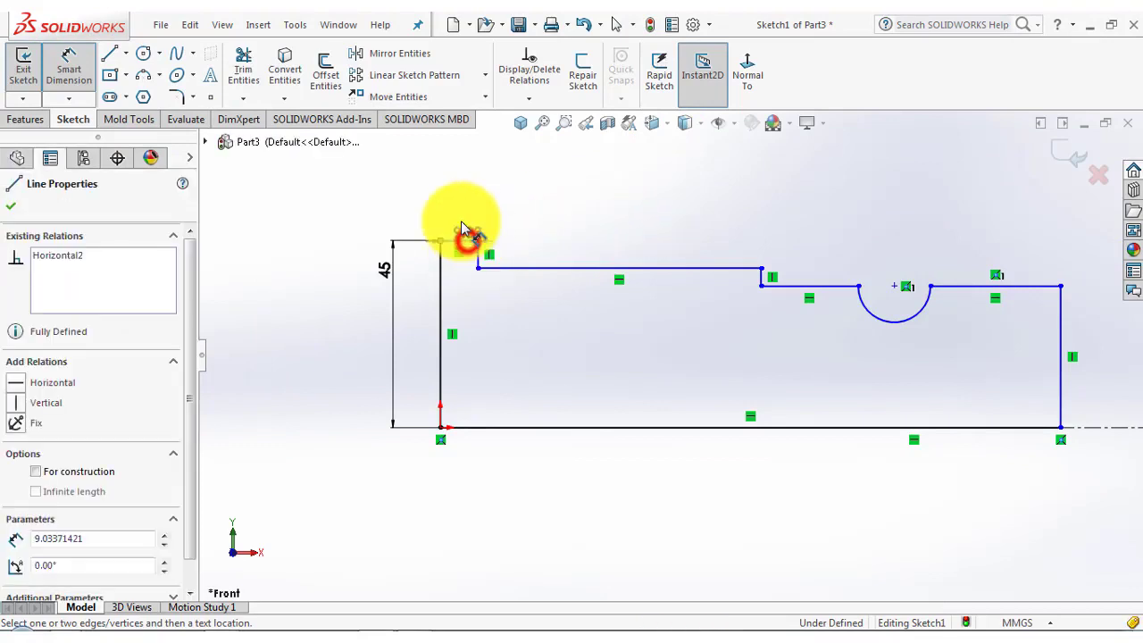
{"action": "left_click", "coordinate": [462, 223]}
{"action": "type", "text": "5"}
{"action": "key", "text": "Return"}
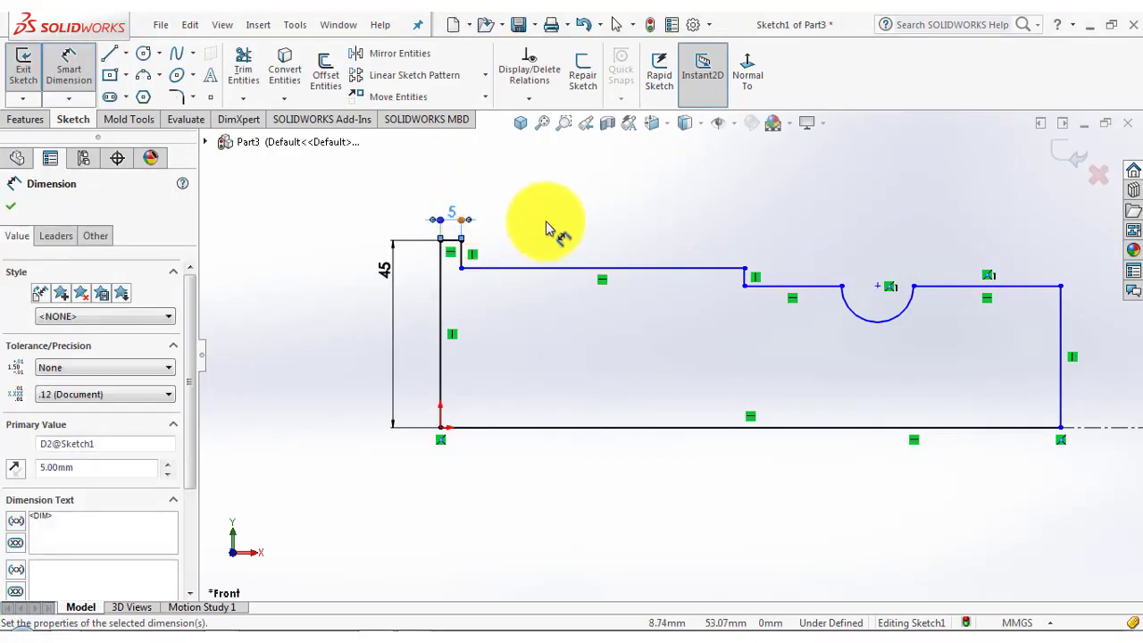
{"action": "left_click", "coordinate": [546, 218]}
Dimension the long horizontal line's height above the base line to 39 mm.
{"action": "scroll", "coordinate": [920, 268], "scroll_direction": "down", "scroll_amount": 2}
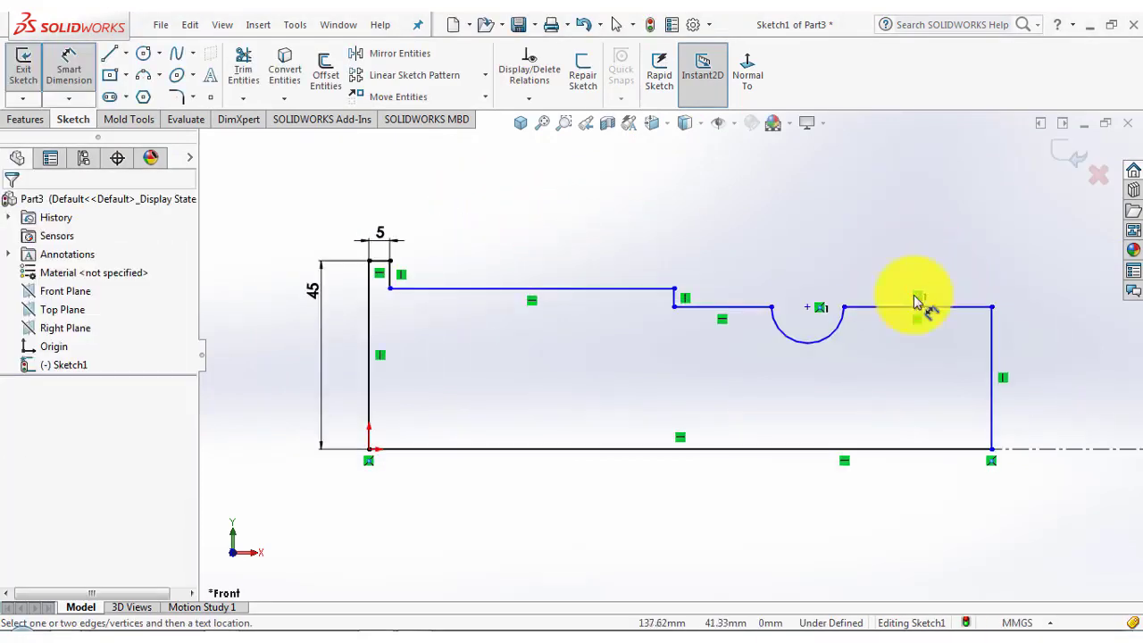
{"action": "left_click", "coordinate": [553, 290]}
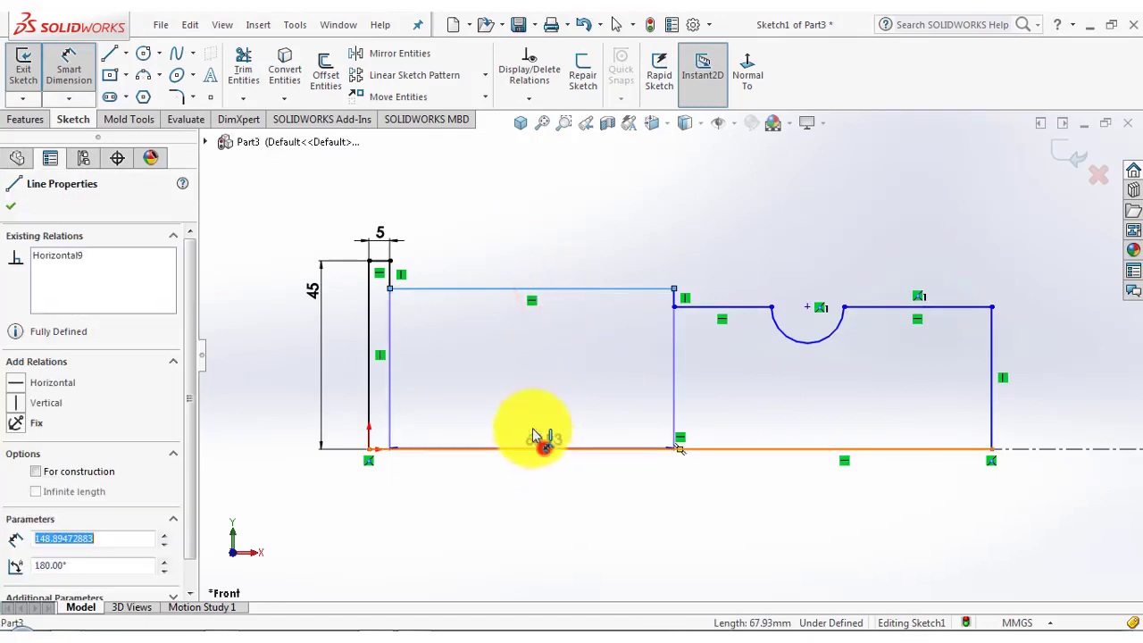
{"action": "left_click", "coordinate": [543, 448]}
{"action": "left_click", "coordinate": [504, 366]}
{"action": "type", "text": "39"}
{"action": "key", "text": "Return"}
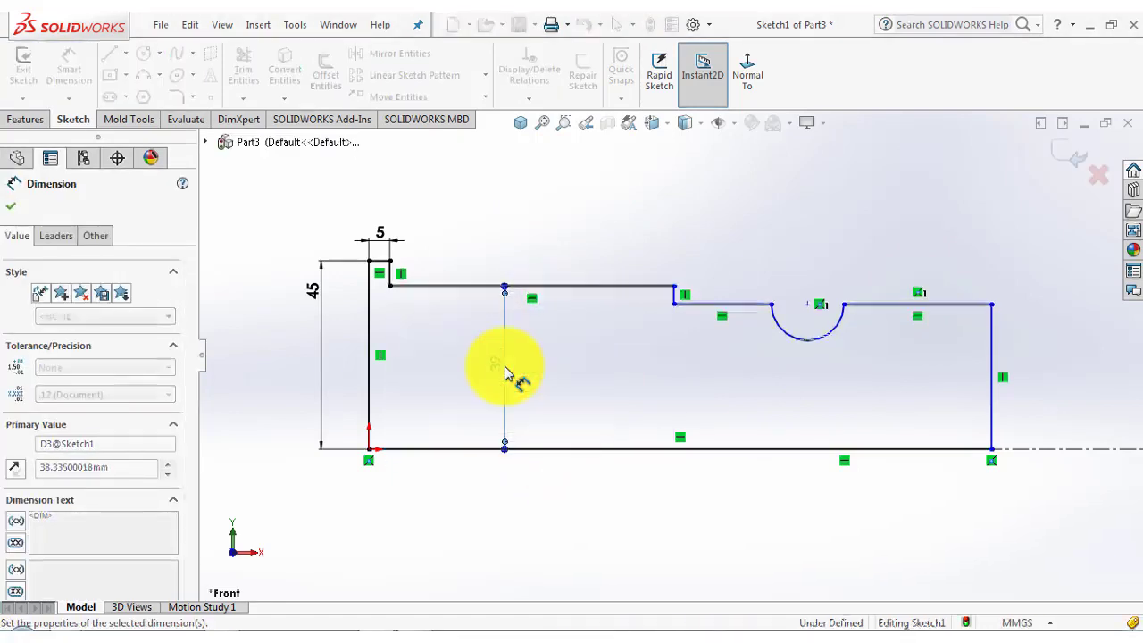
{"action": "left_click", "coordinate": [597, 219]}
Dimension the height of the short horizontal line before the arc to 38 mm above the base line.
{"action": "left_click", "coordinate": [739, 305]}
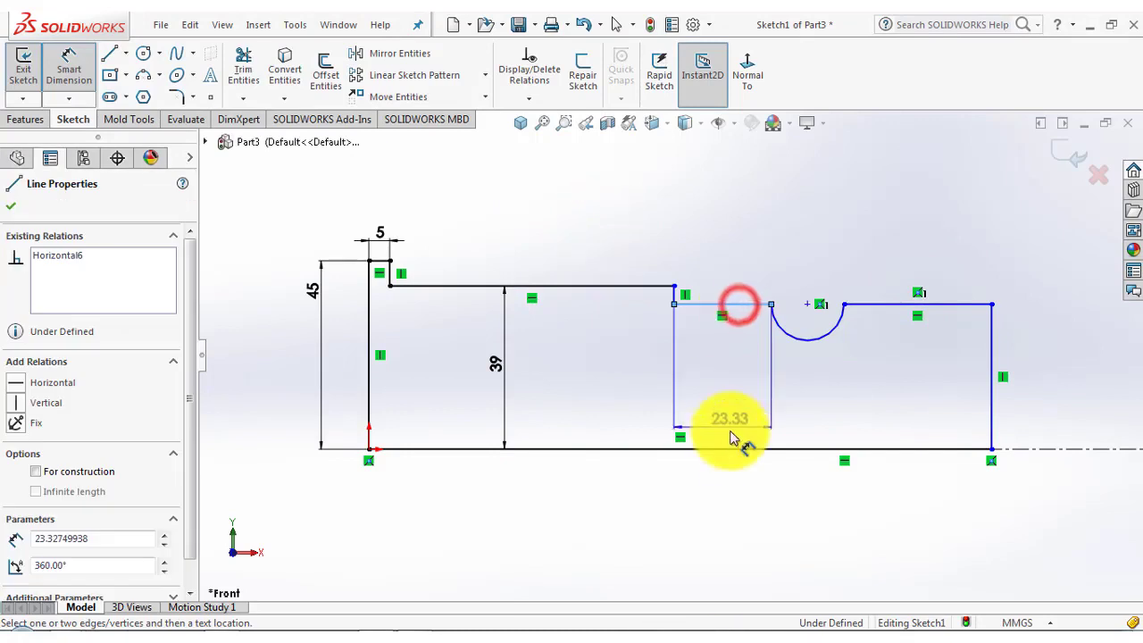
{"action": "left_click", "coordinate": [735, 451]}
{"action": "left_click", "coordinate": [683, 375]}
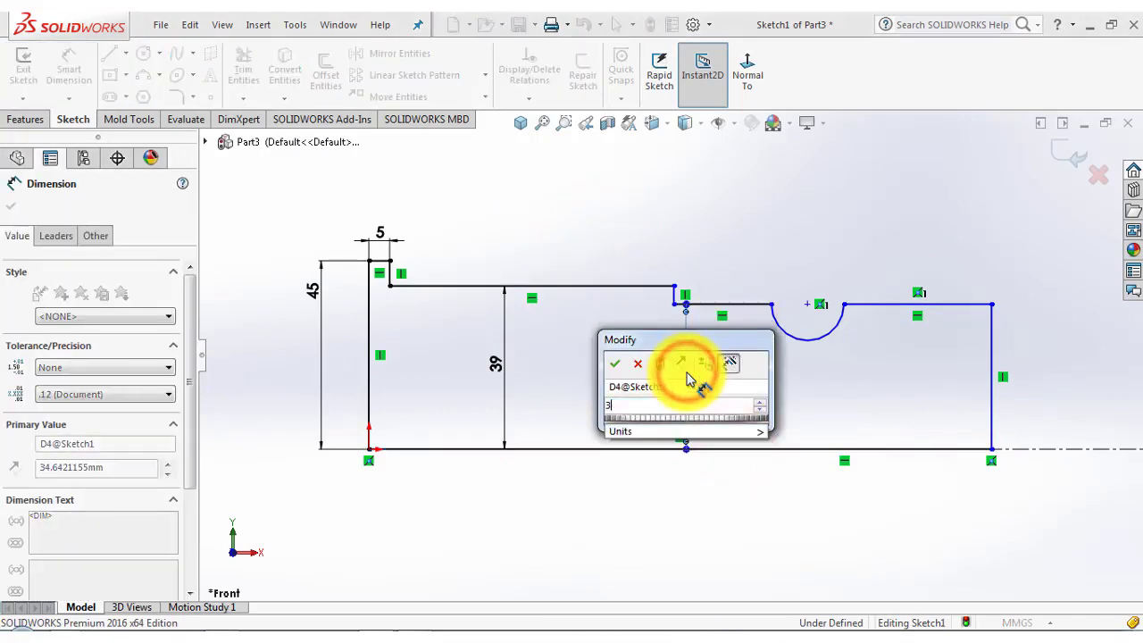
{"action": "key", "text": "Return"}
{"action": "left_click", "coordinate": [706, 221]}
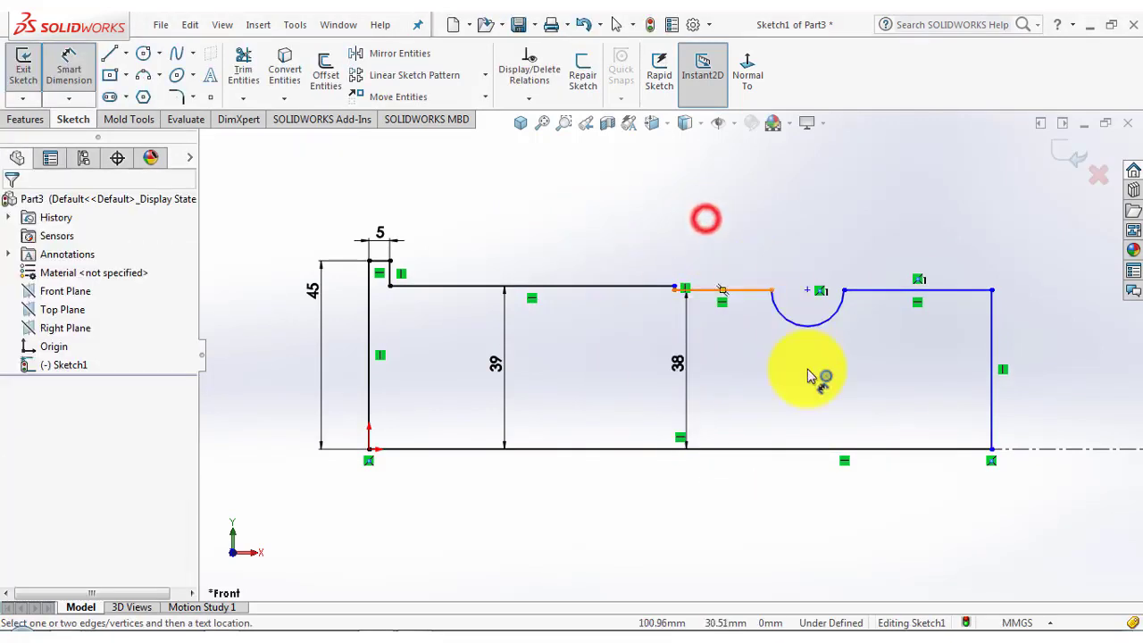
Dimension the arc's radius to 11 mm.
{"action": "left_click", "coordinate": [795, 332]}
{"action": "left_click", "coordinate": [771, 346]}
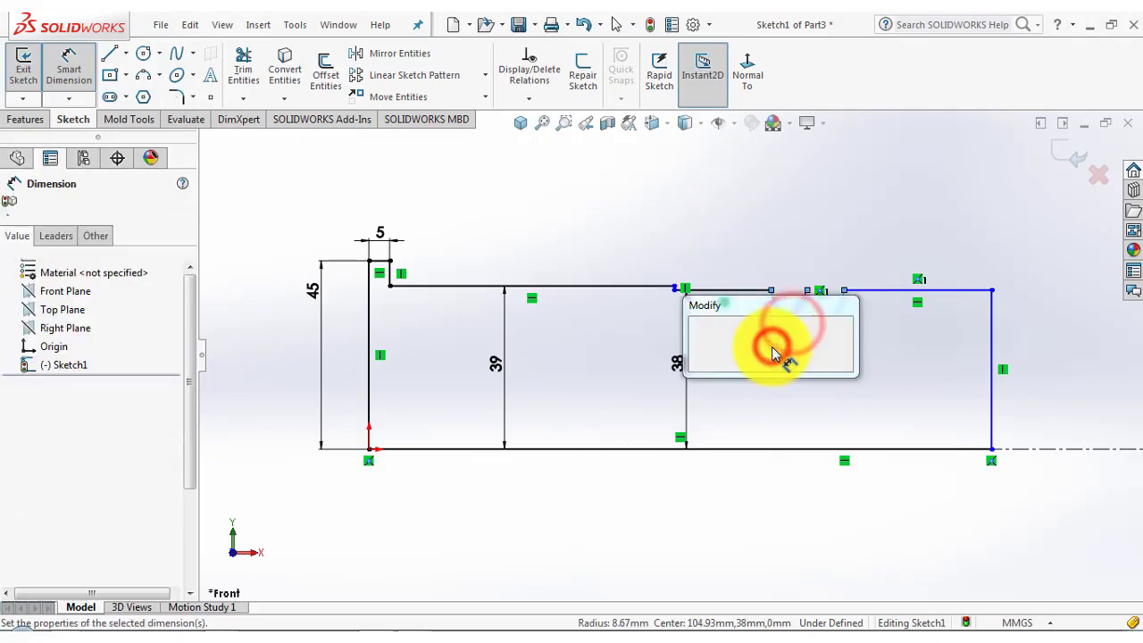
{"action": "key", "text": "Return"}
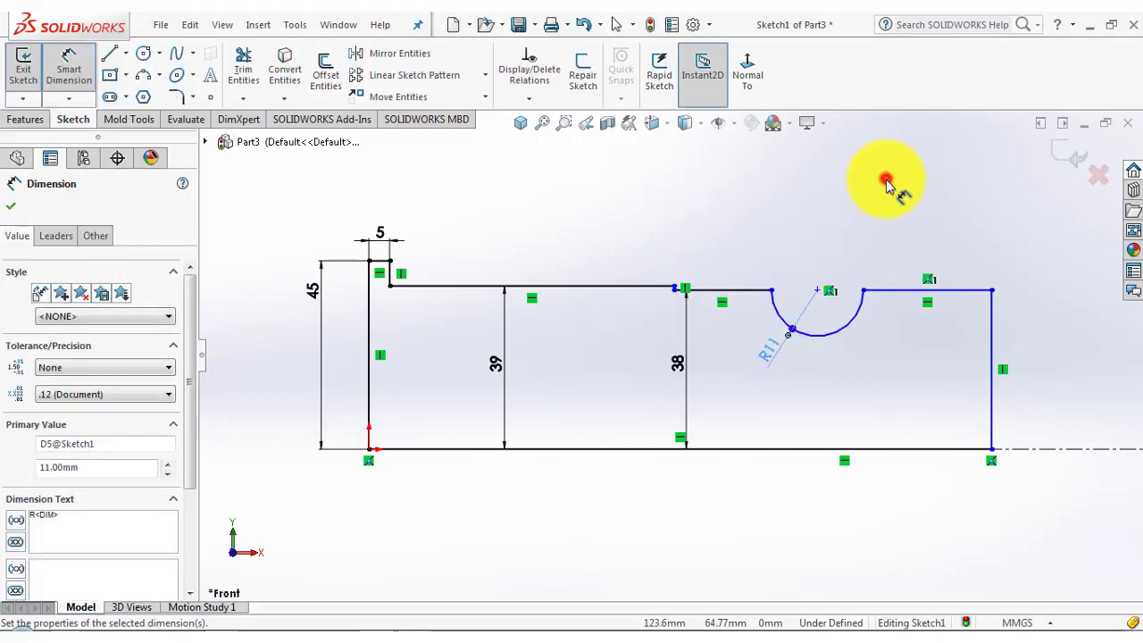
{"action": "left_click", "coordinate": [885, 181]}
Dimension the height of the horizontal line after the arc to 38 mm above the base line.
{"action": "left_click", "coordinate": [894, 292]}
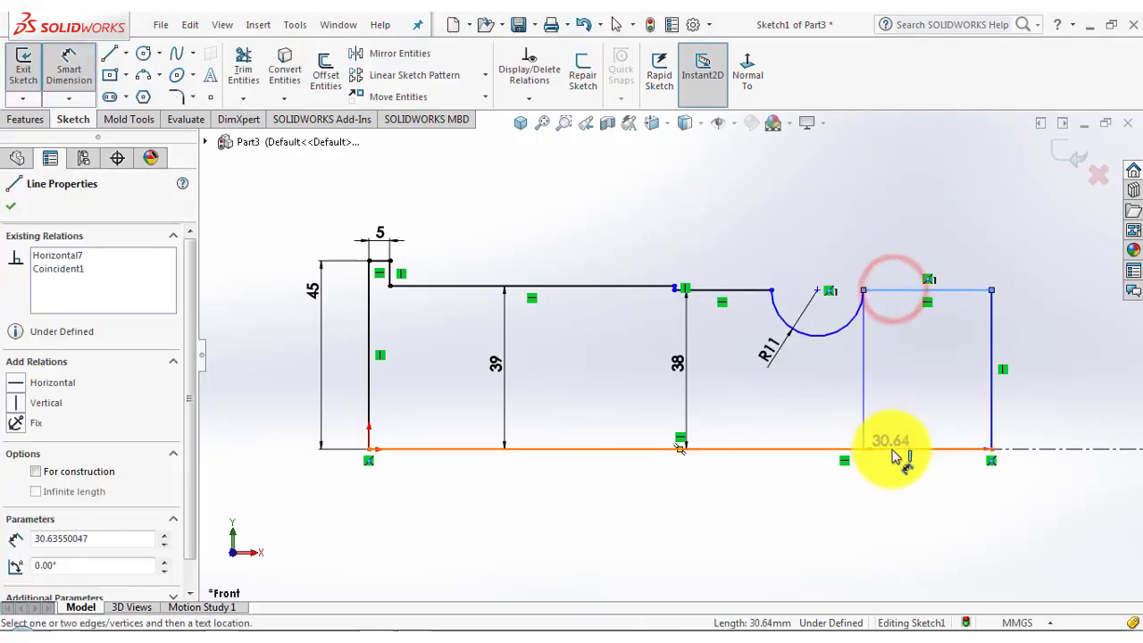
{"action": "left_click", "coordinate": [890, 449]}
{"action": "left_click", "coordinate": [883, 377]}
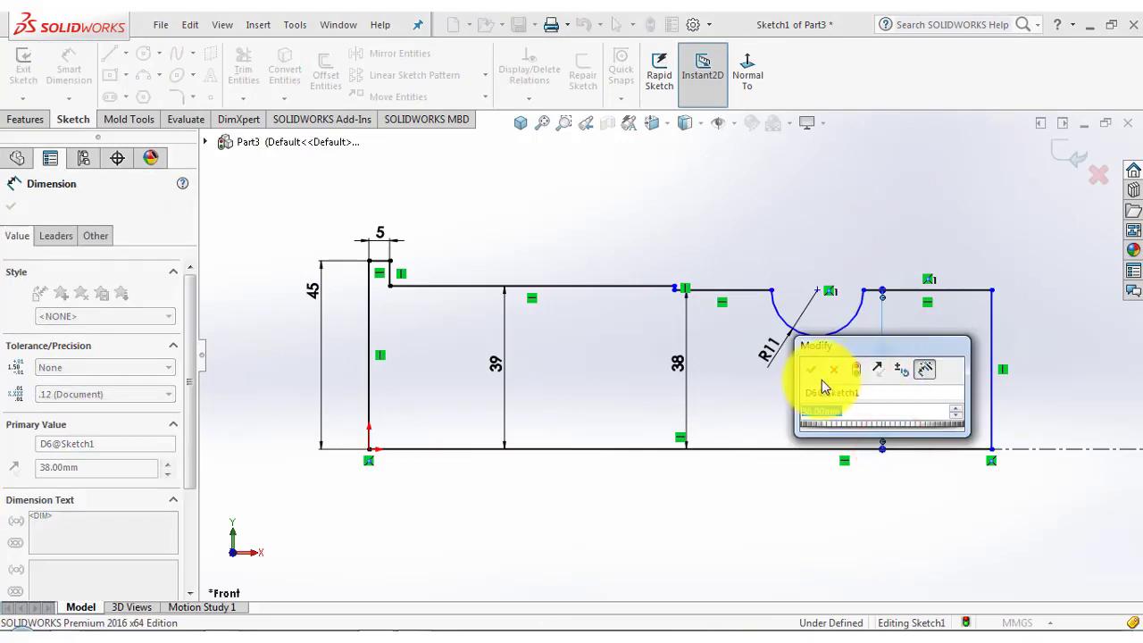
{"action": "left_click", "coordinate": [812, 372]}
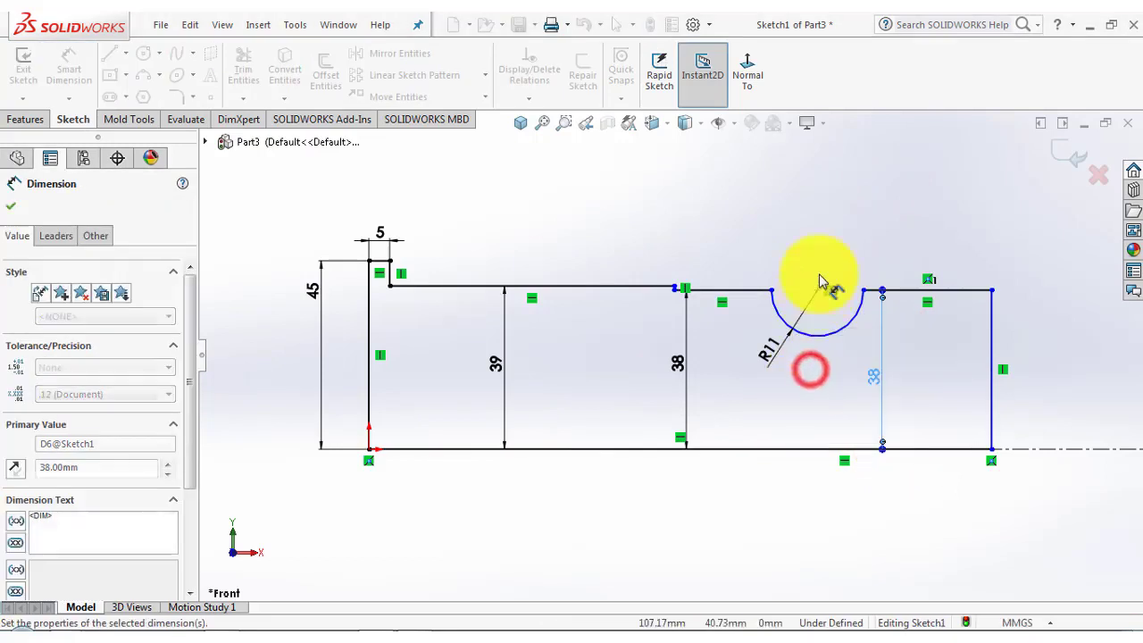
{"action": "left_click", "coordinate": [884, 216]}
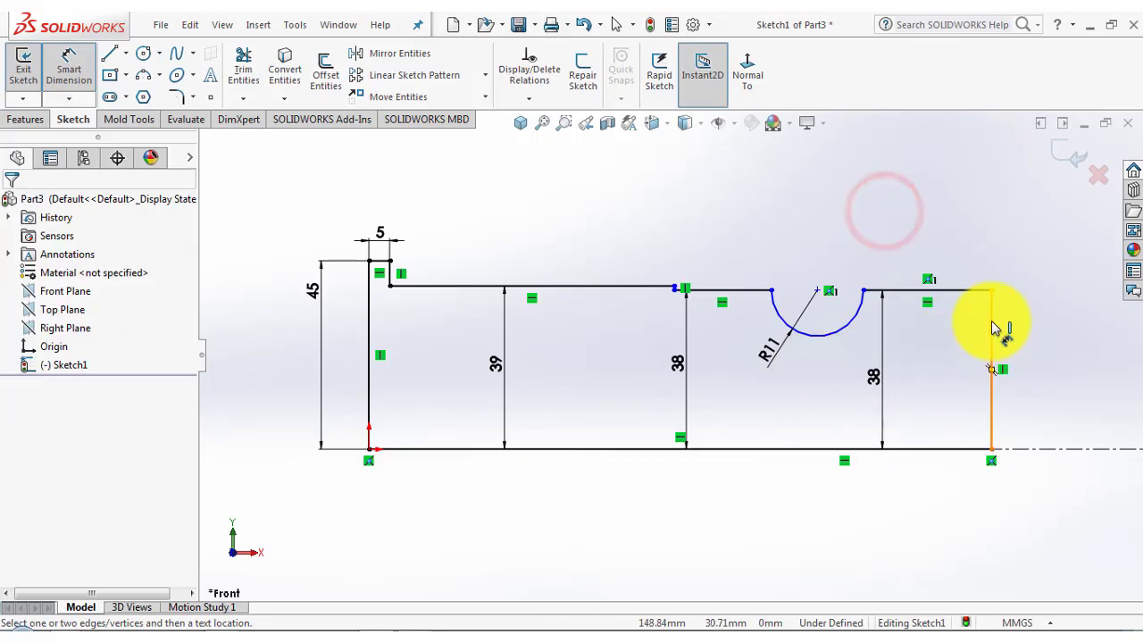
Dimension the horizontal distance between the short shoulder's vertical edge and the profile's far vertical end line to 158 mm.
{"action": "left_click_drag", "start_coordinate": [993, 328], "coordinate": [389, 279], "text": "ctrl"}
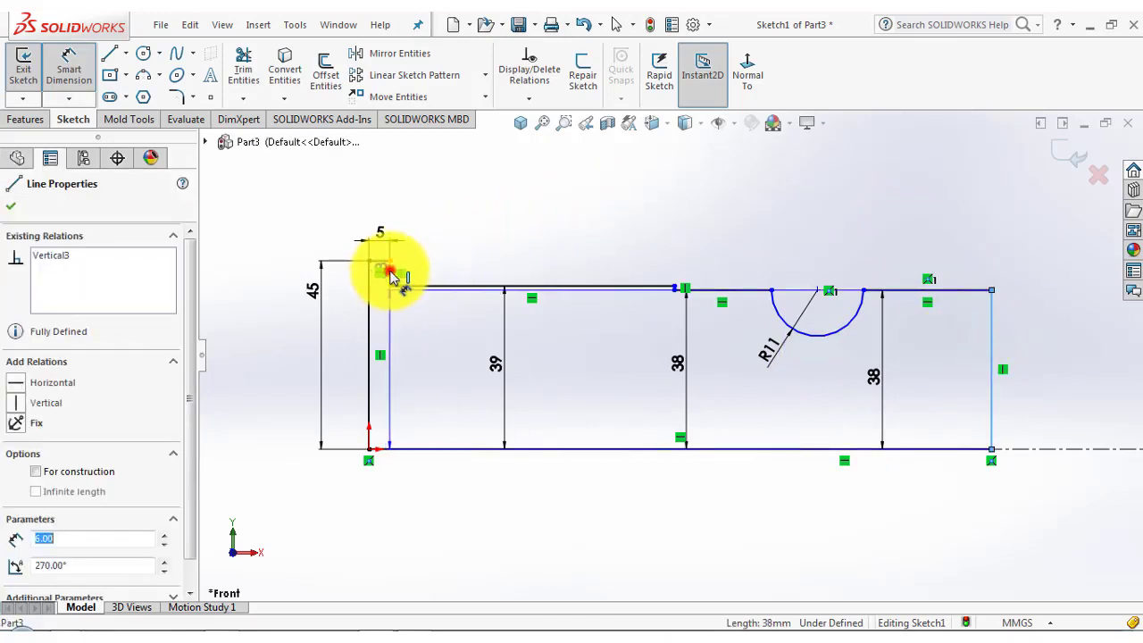
{"action": "left_click", "coordinate": [389, 268]}
{"action": "left_click", "coordinate": [581, 197]}
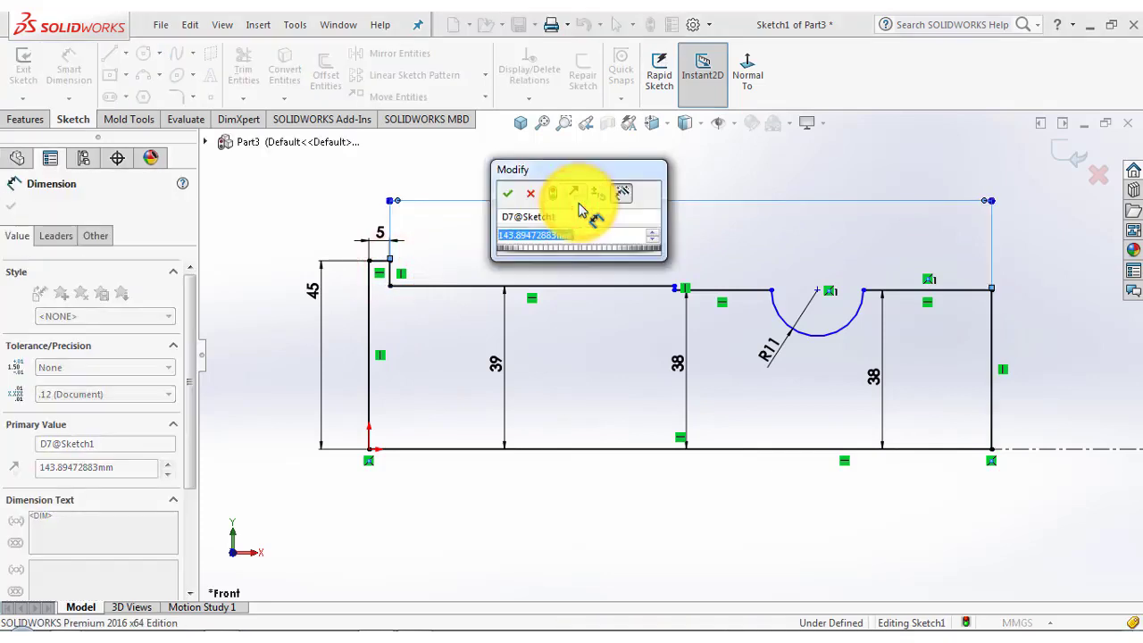
{"action": "type", "text": "158"}
{"action": "key", "text": "Return"}
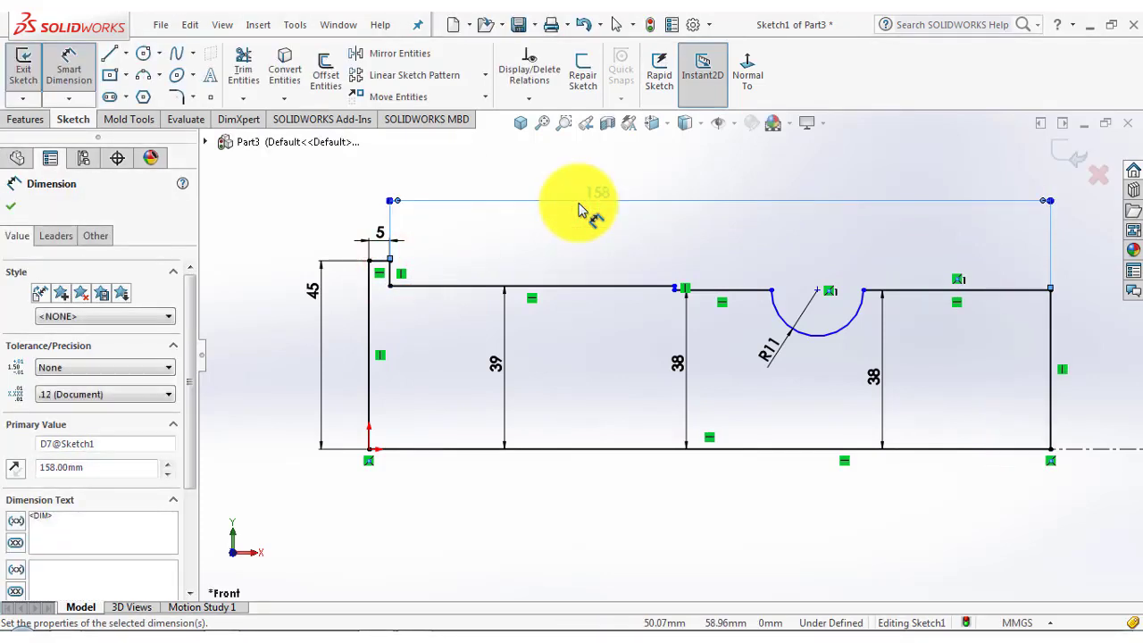
{"action": "left_click", "coordinate": [593, 221]}
Dimension the distance from the small step between the 39 mm and 38 mm heights to the far vertical end line as 112 mm.
{"action": "scroll", "coordinate": [740, 308], "scroll_direction": "down", "scroll_amount": 5}
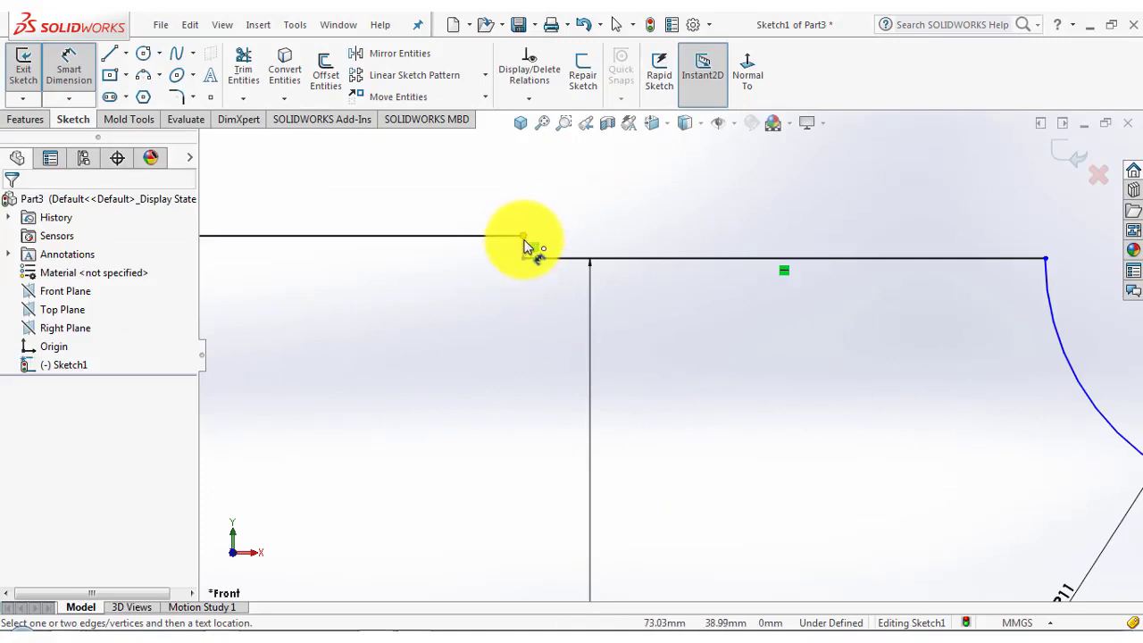
{"action": "left_click", "coordinate": [525, 242]}
{"action": "scroll", "coordinate": [560, 267], "scroll_direction": "up", "scroll_amount": 5}
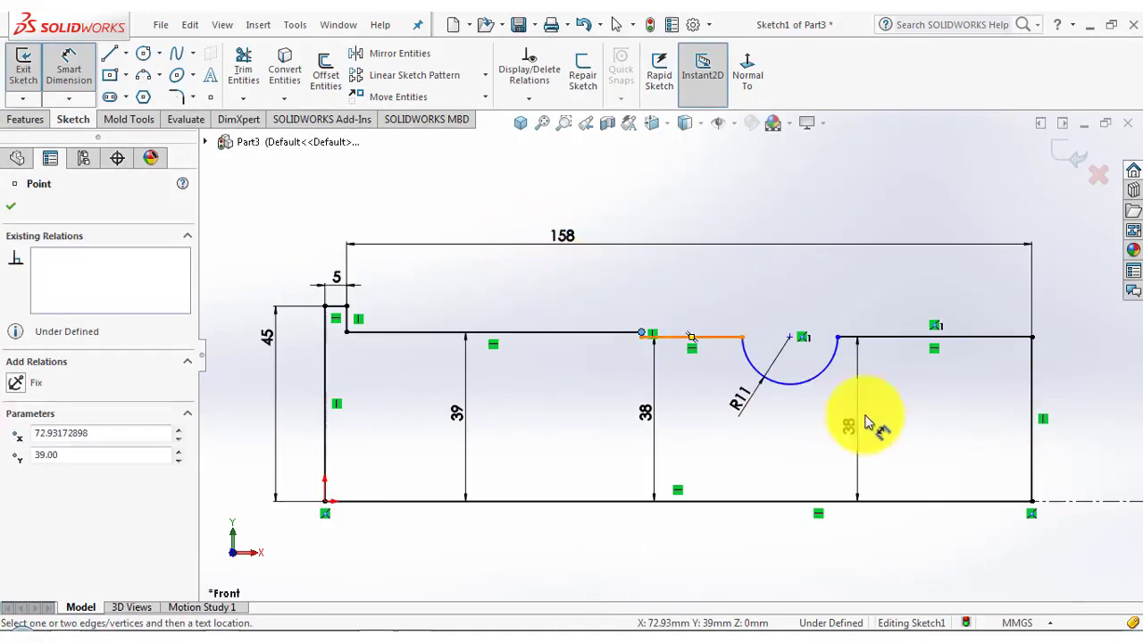
{"action": "left_click", "coordinate": [1032, 346]}
{"action": "left_click", "coordinate": [911, 173]}
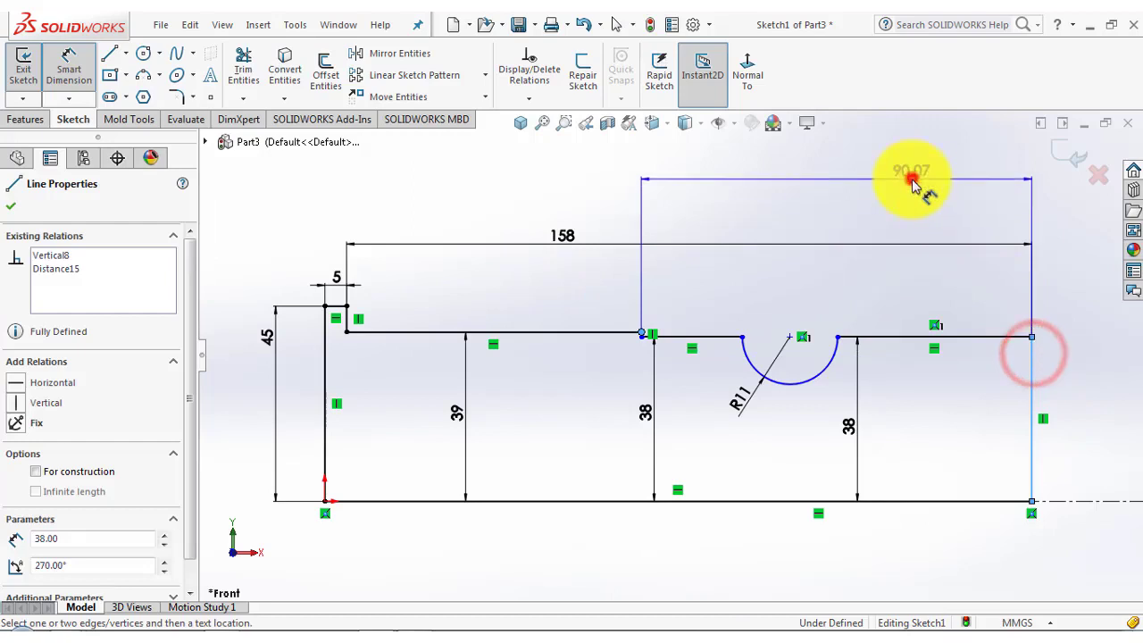
{"action": "type", "text": "112"}
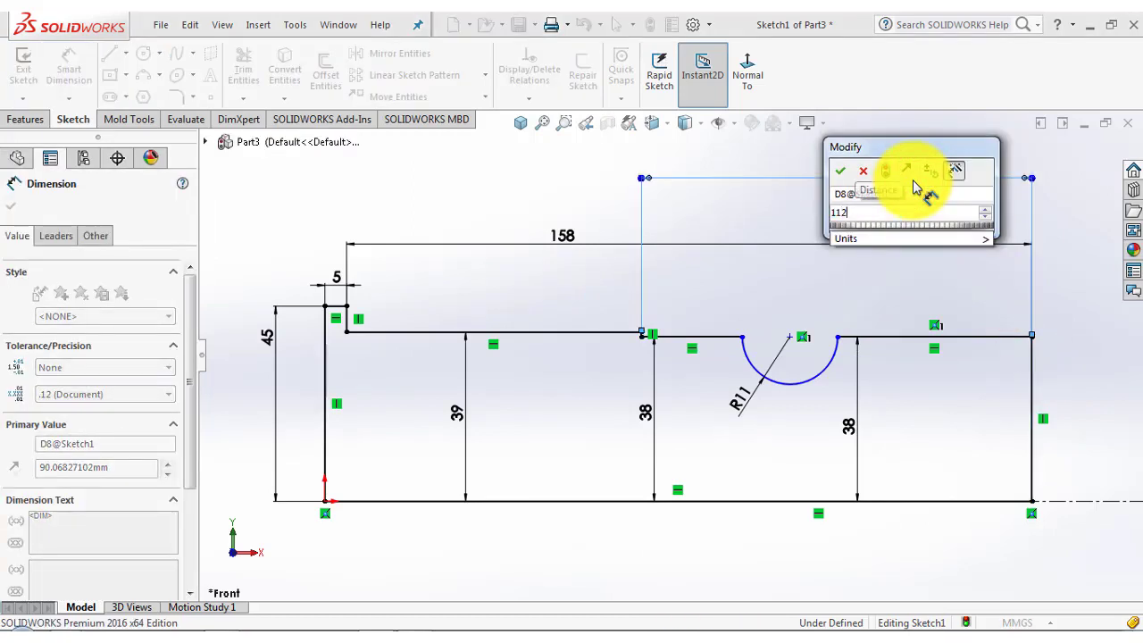
{"action": "key", "text": "Return"}
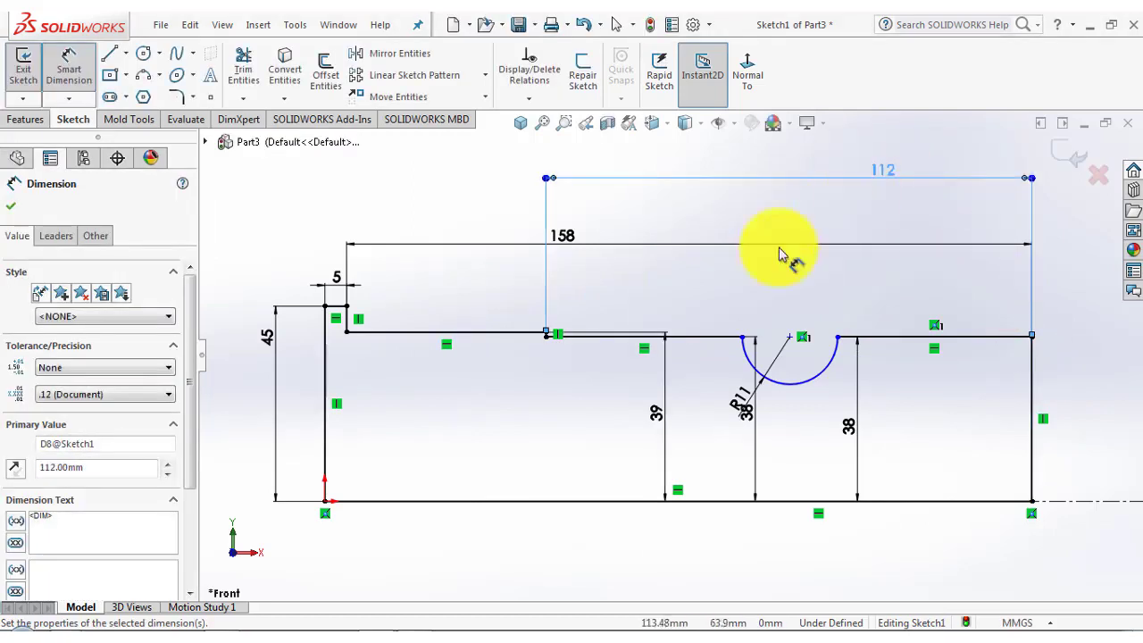
{"action": "left_click", "coordinate": [732, 260]}
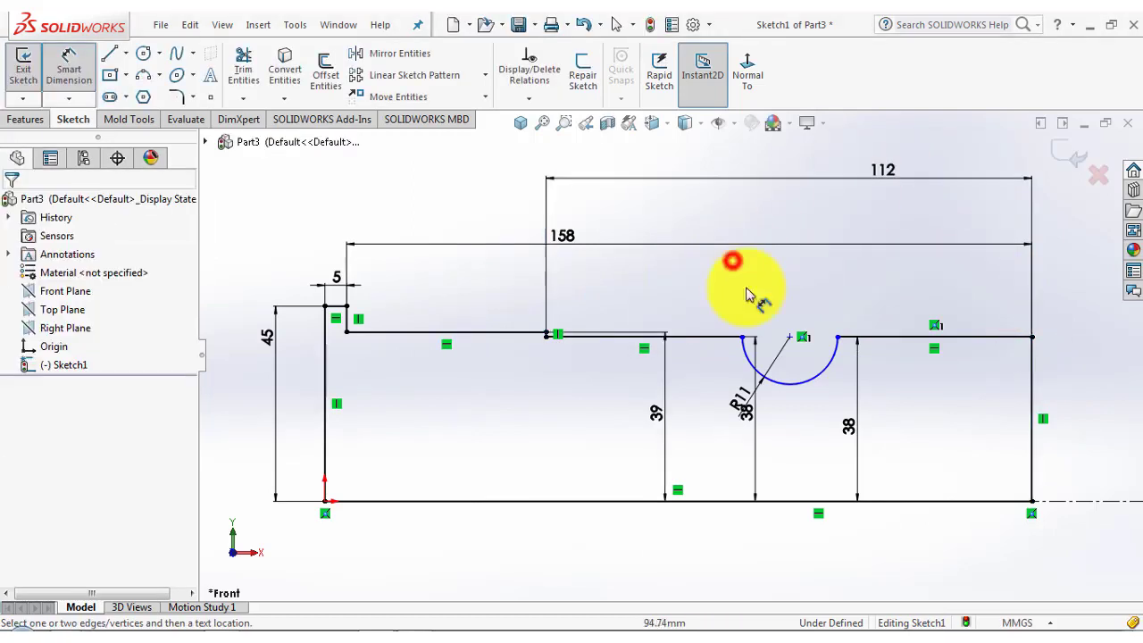
Dimension the distance from the arc's start point, nearest the small step, to the far vertical end line as 102 mm.
{"action": "left_click", "coordinate": [741, 338]}
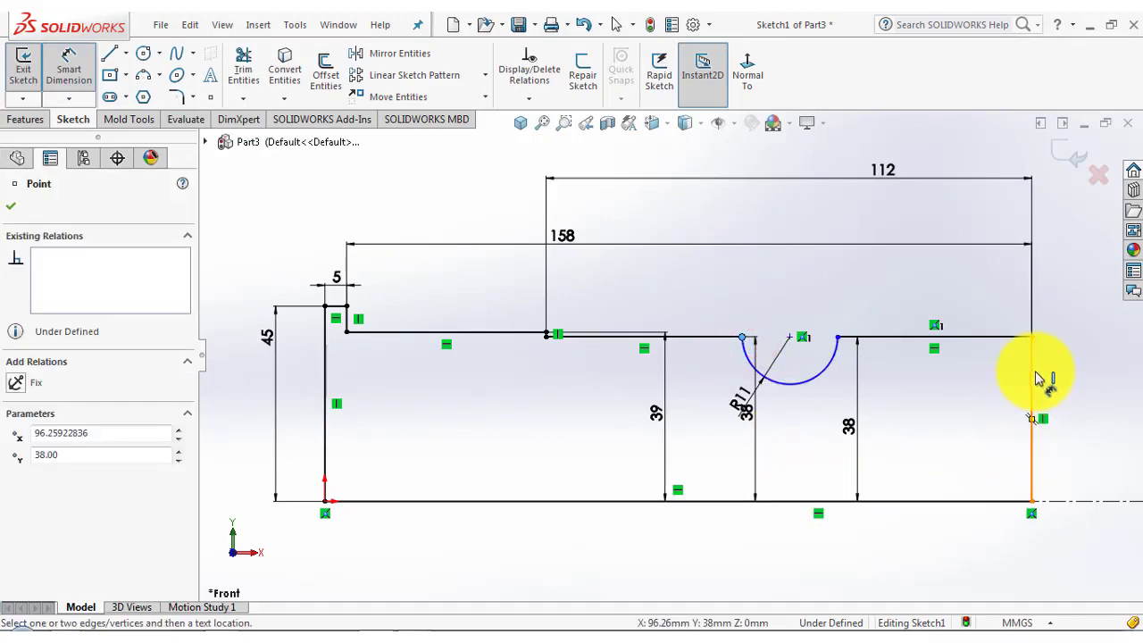
{"action": "left_click", "coordinate": [1033, 369]}
{"action": "left_click", "coordinate": [906, 263]}
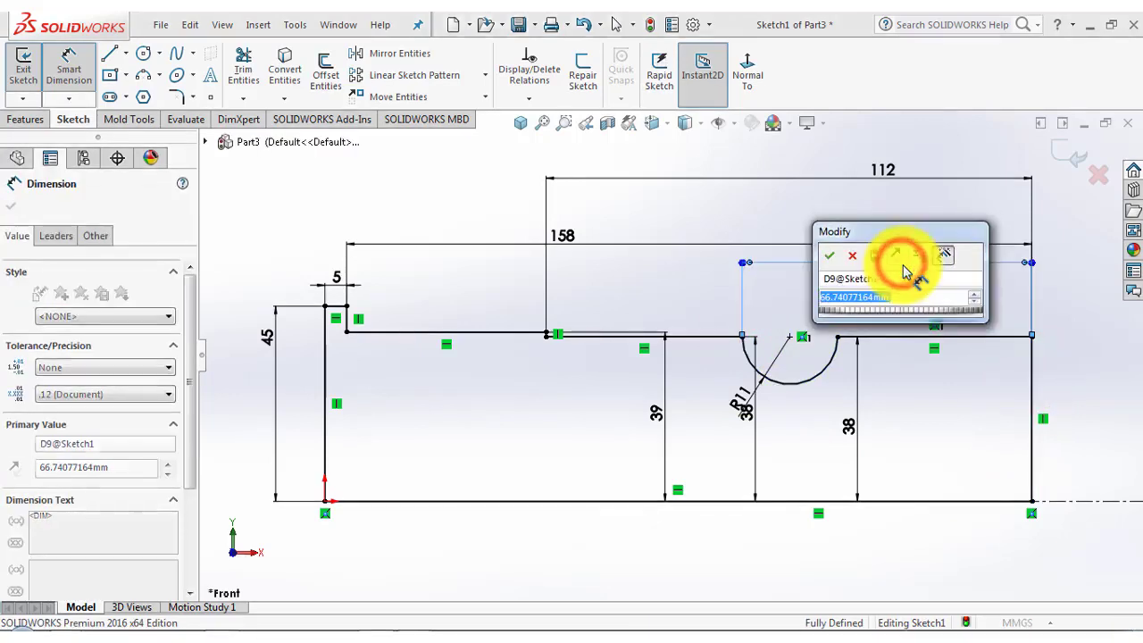
{"action": "type", "text": "102"}
{"action": "key", "text": "Return"}
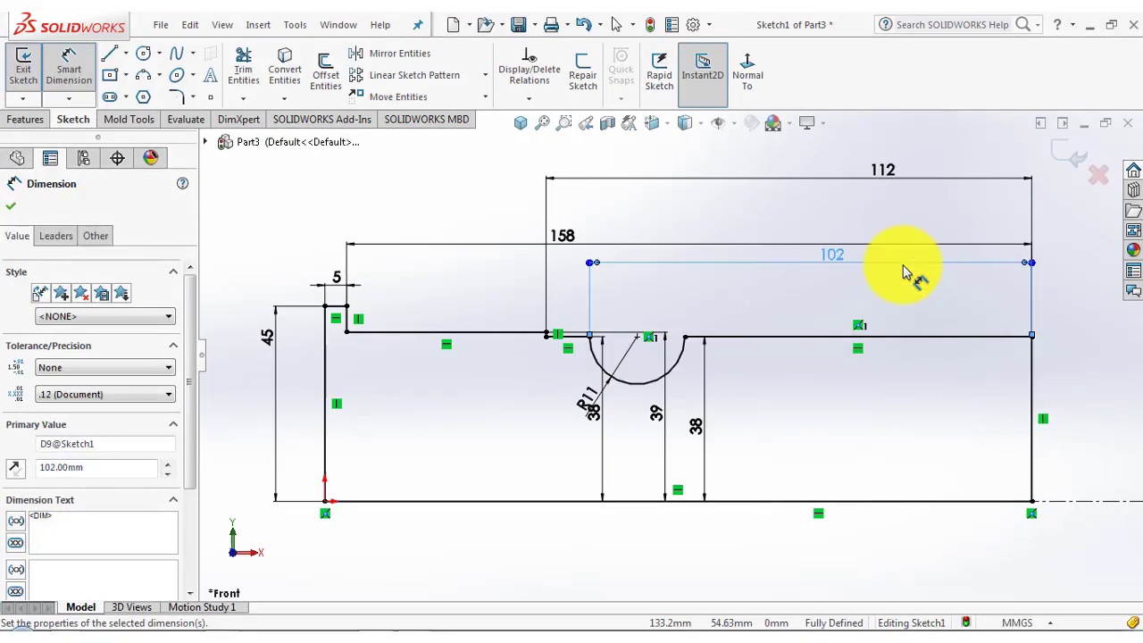
{"action": "left_click", "coordinate": [902, 288]}
{"action": "left_click", "coordinate": [937, 337]}
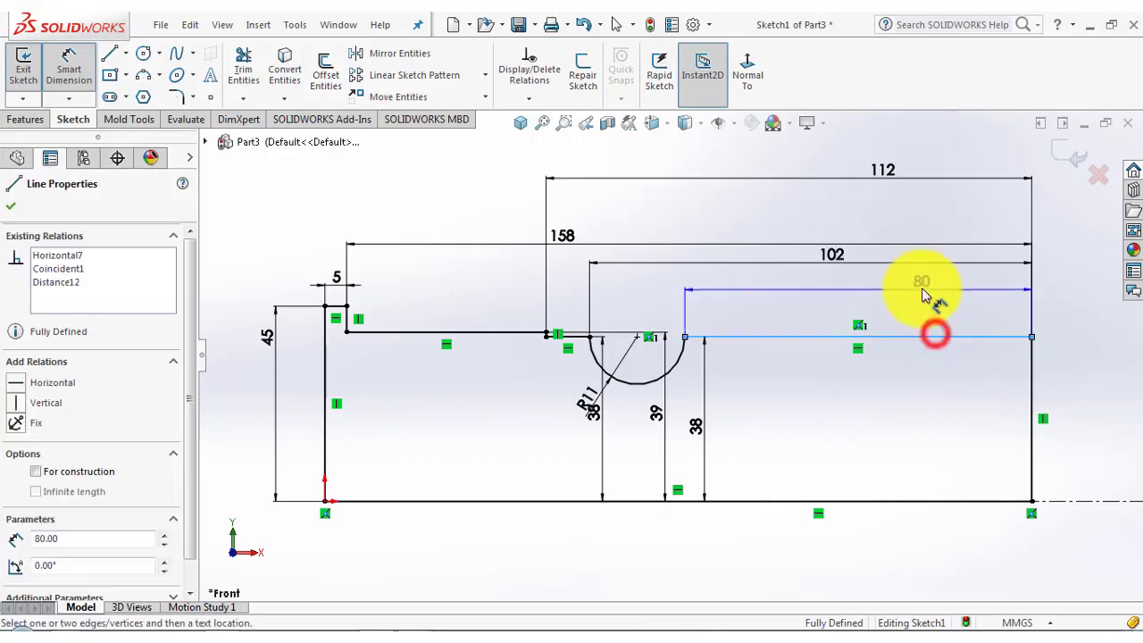
{"action": "left_click", "coordinate": [920, 288]}
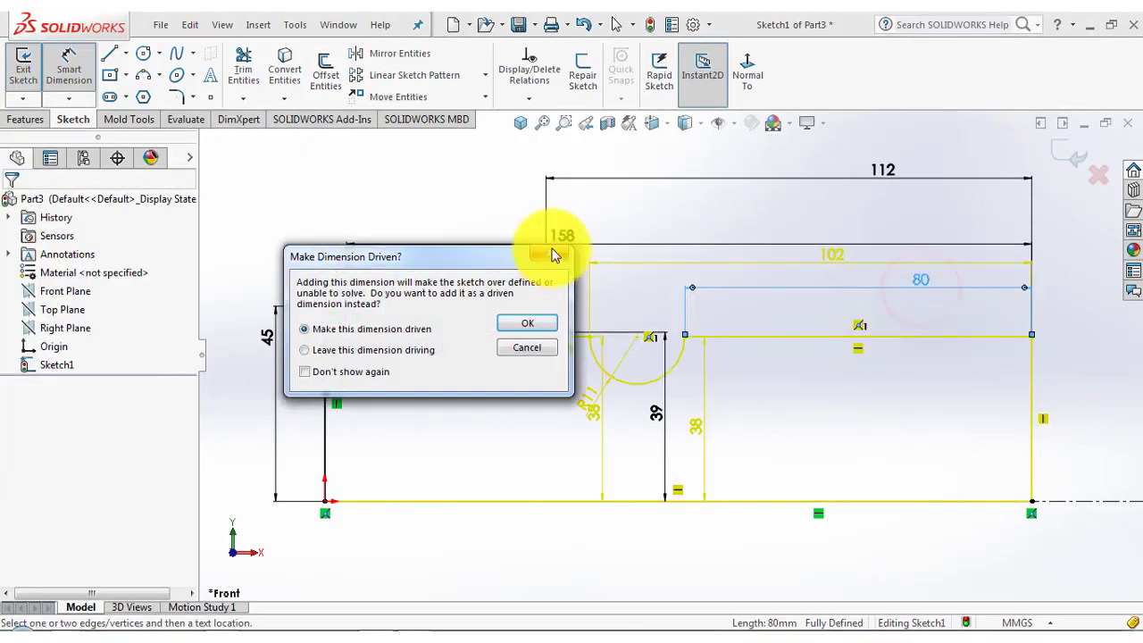
{"action": "left_click", "coordinate": [550, 253]}
{"action": "left_click", "coordinate": [454, 173]}
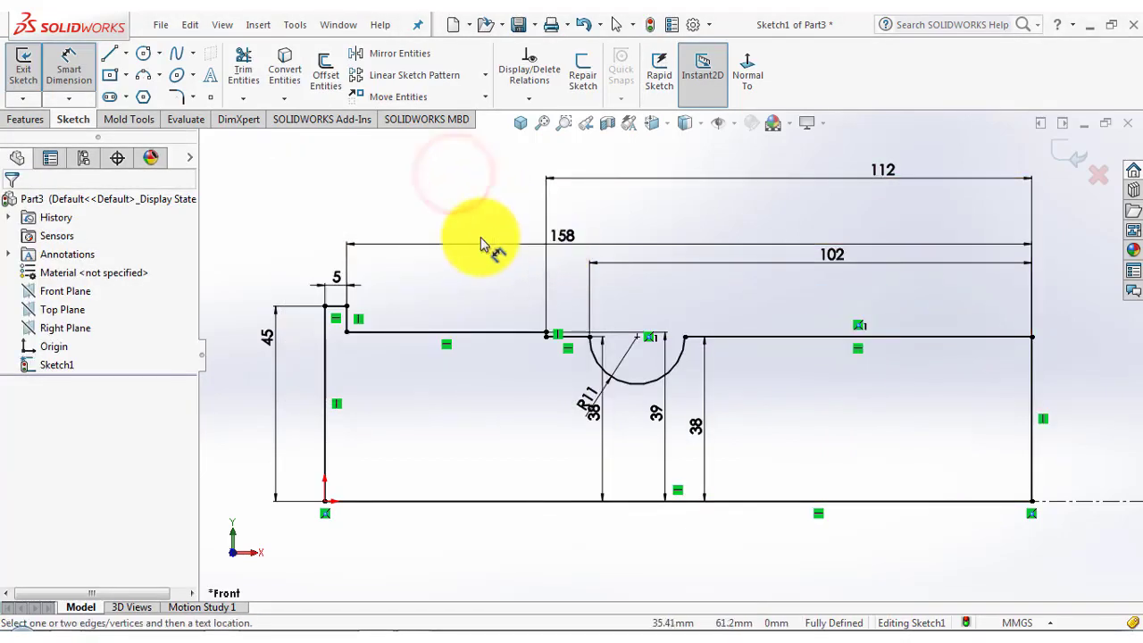
Exit the profile sketch and revolve it 360 degrees about the horizontal centerline into a solid shaft.
{"action": "left_click", "coordinate": [61, 61]}
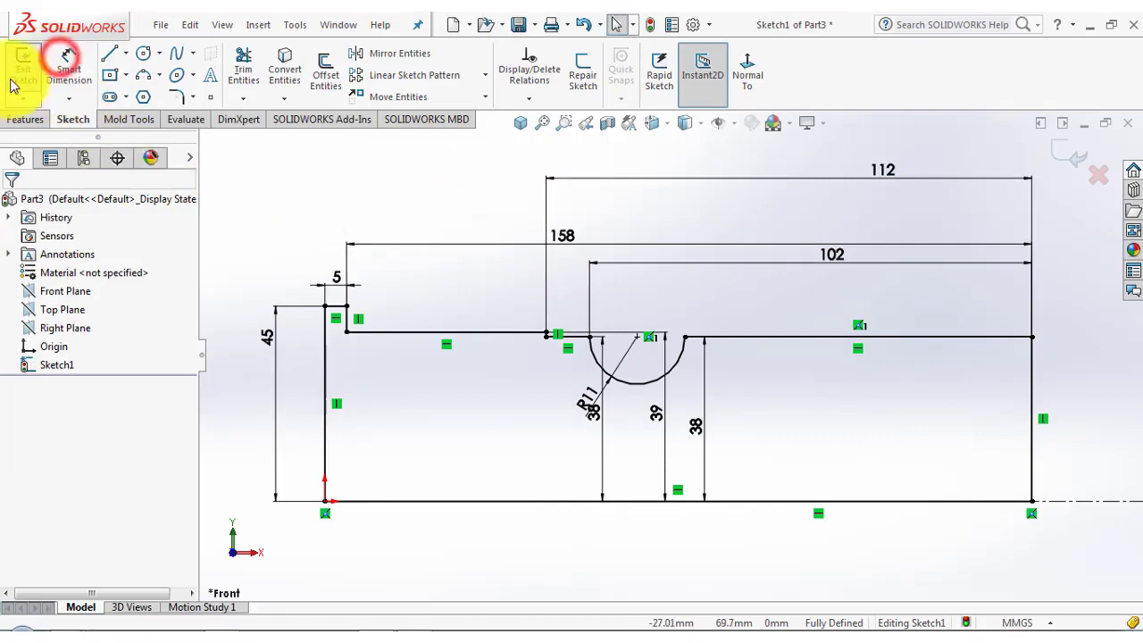
{"action": "left_click", "coordinate": [23, 62]}
{"action": "left_click", "coordinate": [34, 120]}
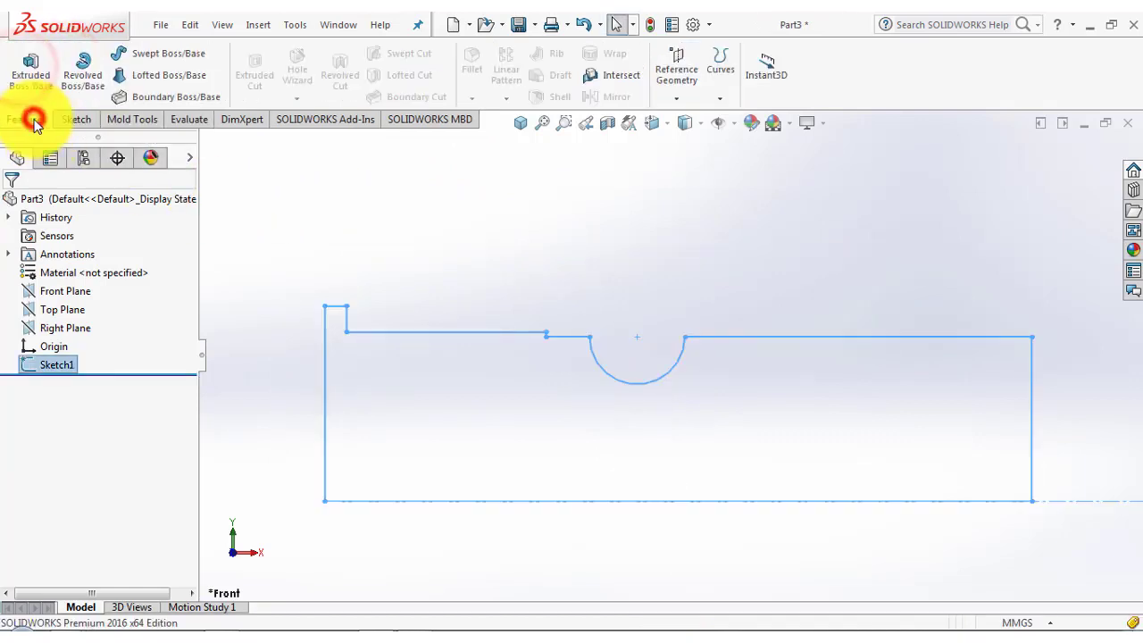
{"action": "left_click", "coordinate": [84, 73]}
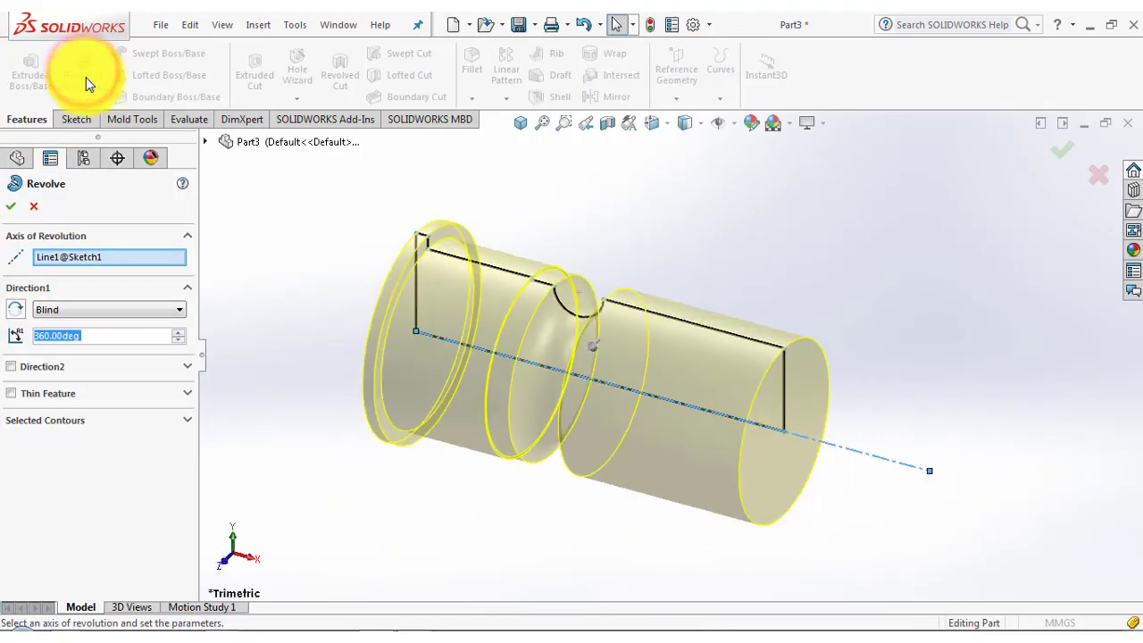
{"action": "left_click", "coordinate": [10, 205]}
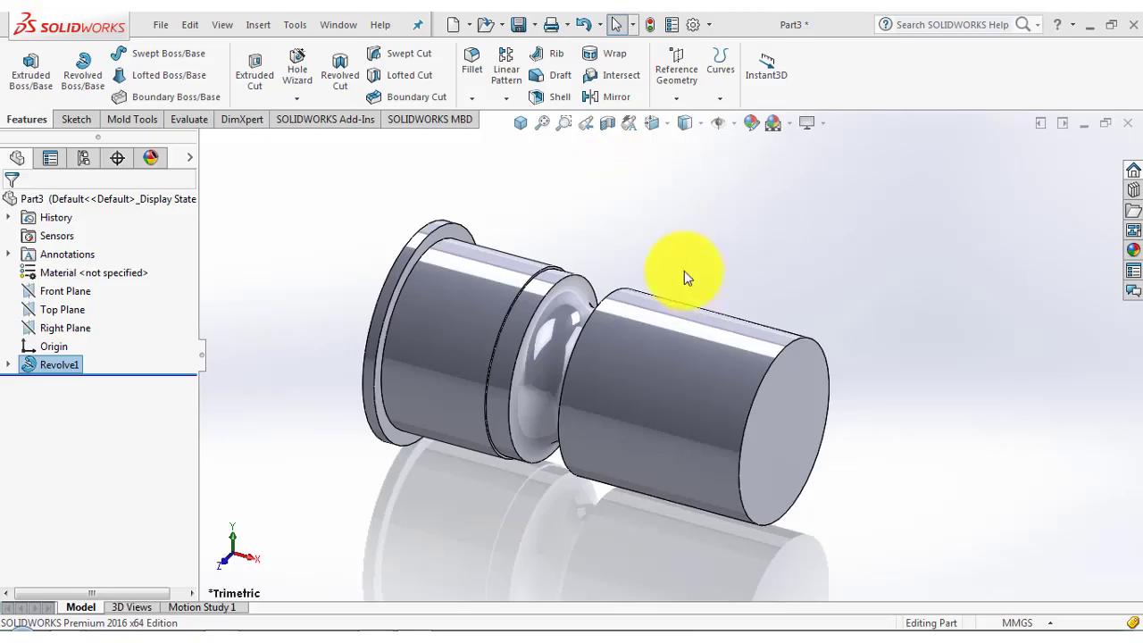
Create a reference plane offset 45 mm outward from the flat end face of the shaft's flange.
{"action": "left_click", "coordinate": [679, 97]}
{"action": "left_click", "coordinate": [680, 117]}
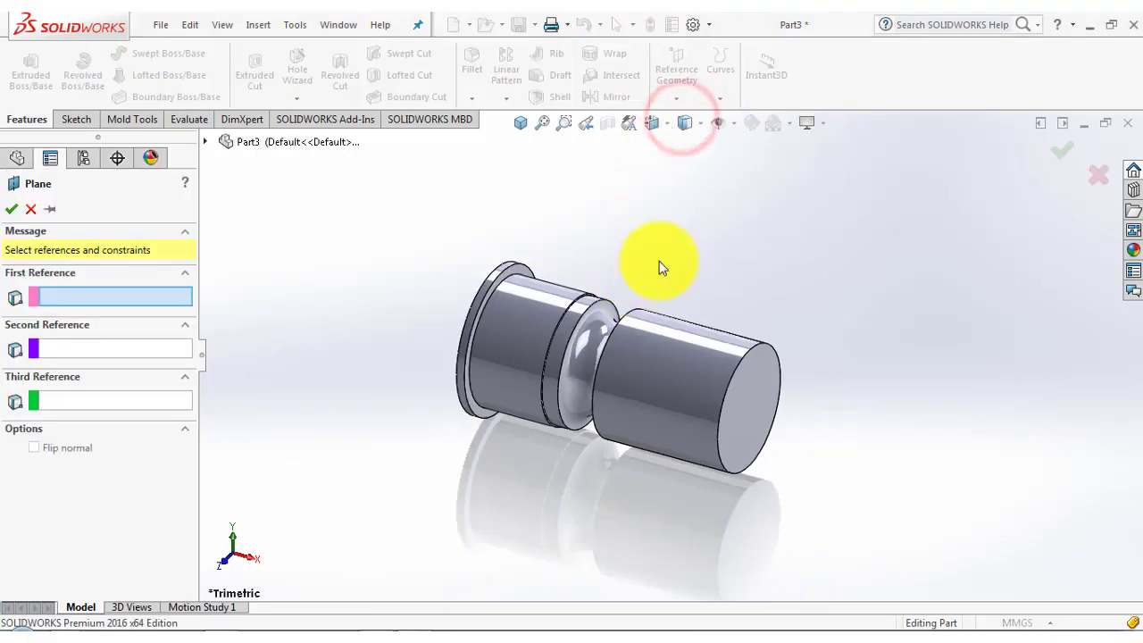
{"action": "middle_click_drag", "start_coordinate": [658, 268], "coordinate": [501, 341]}
{"action": "left_click", "coordinate": [502, 340]}
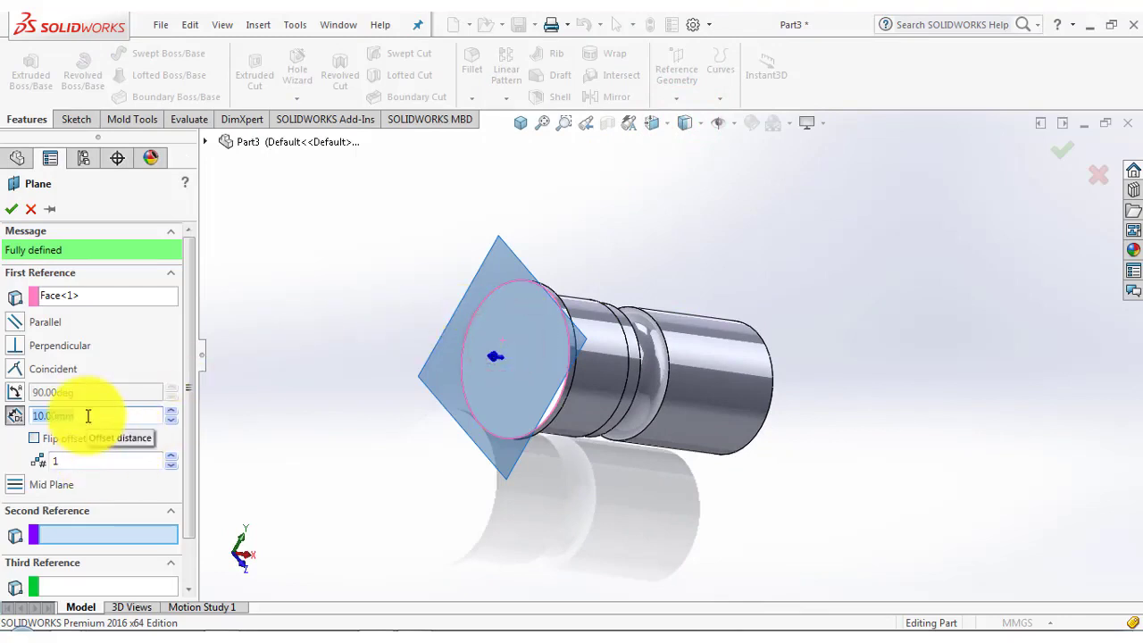
{"action": "key", "text": "Return"}
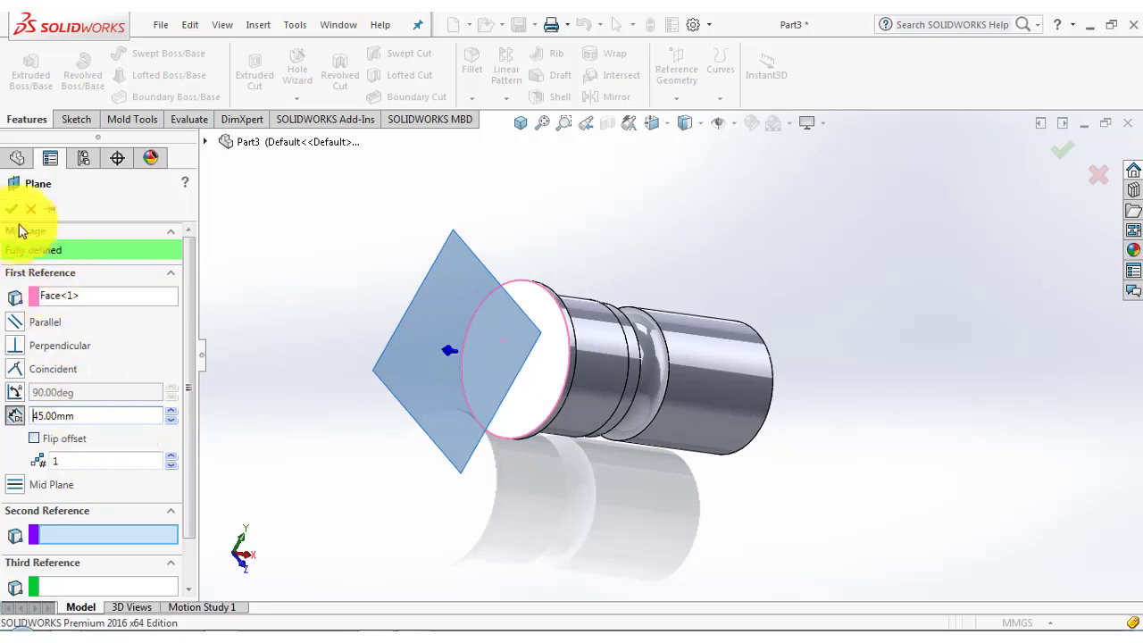
{"action": "left_click", "coordinate": [12, 208]}
{"action": "left_click", "coordinate": [570, 238]}
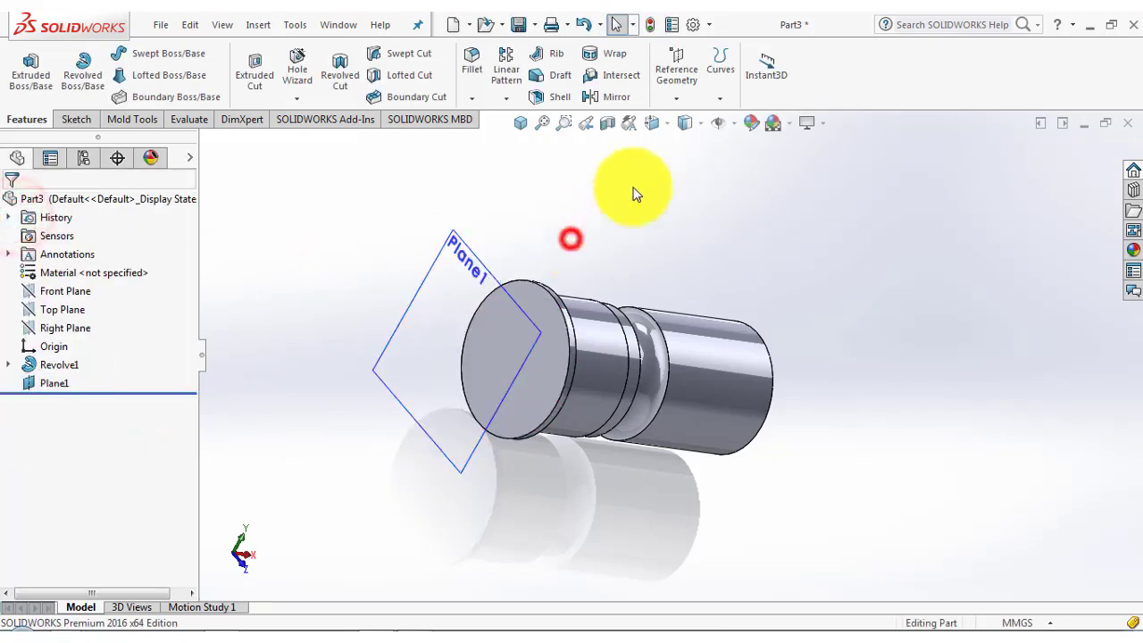
Create a second reference plane offset 50 mm outward from Plane1, away from the shaft.
{"action": "left_click", "coordinate": [676, 96]}
{"action": "left_click", "coordinate": [678, 115]}
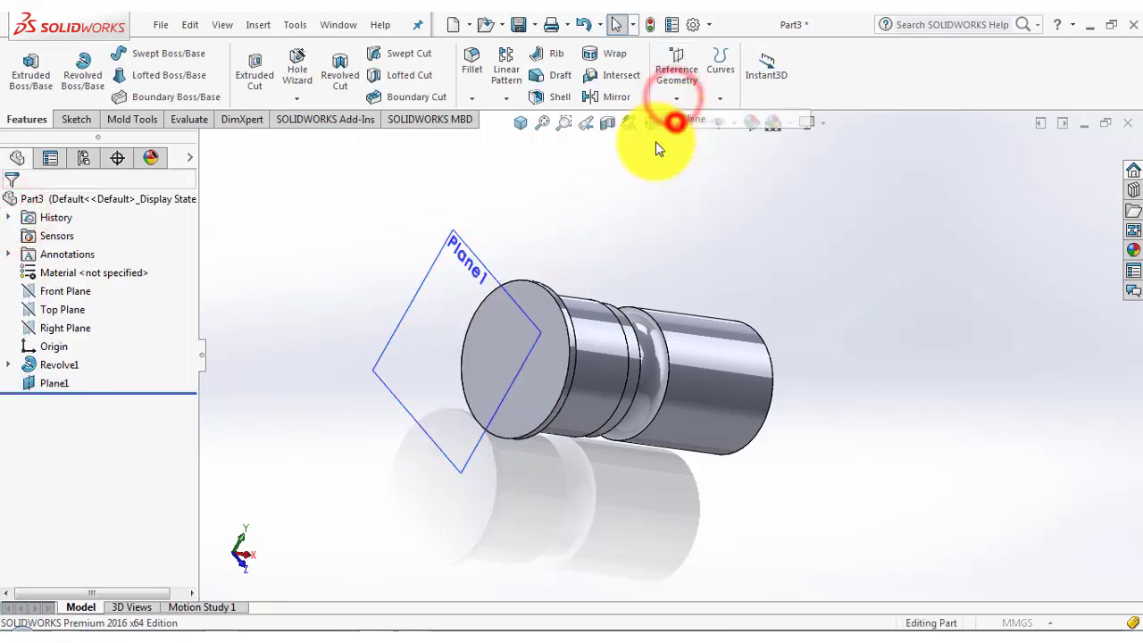
{"action": "left_click", "coordinate": [468, 246]}
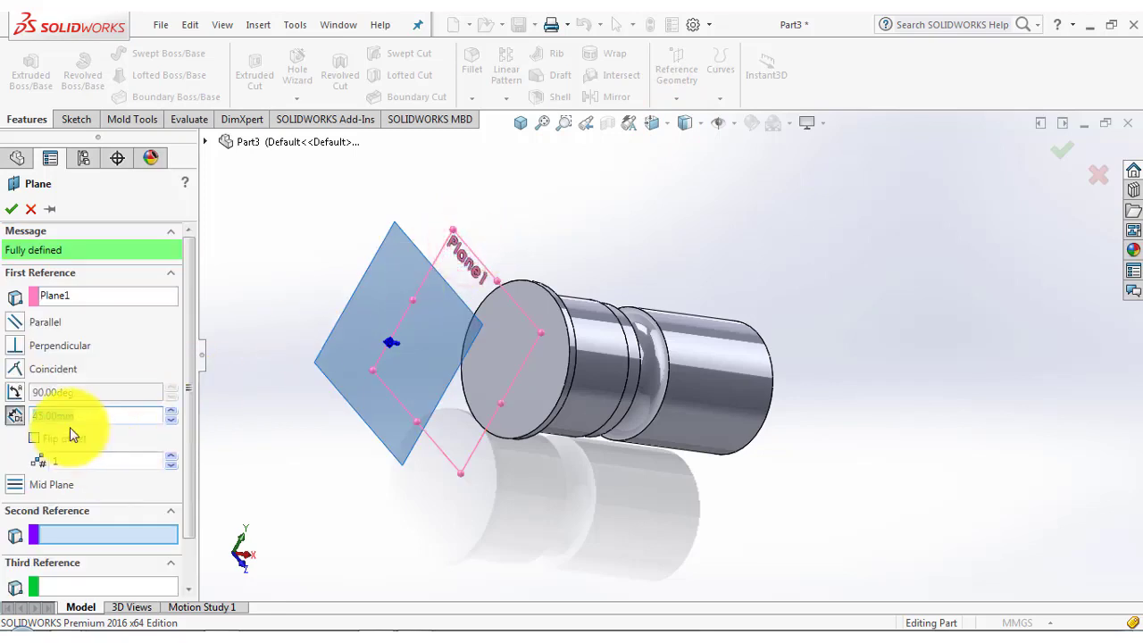
{"action": "type", "text": "50"}
{"action": "key", "text": "Return"}
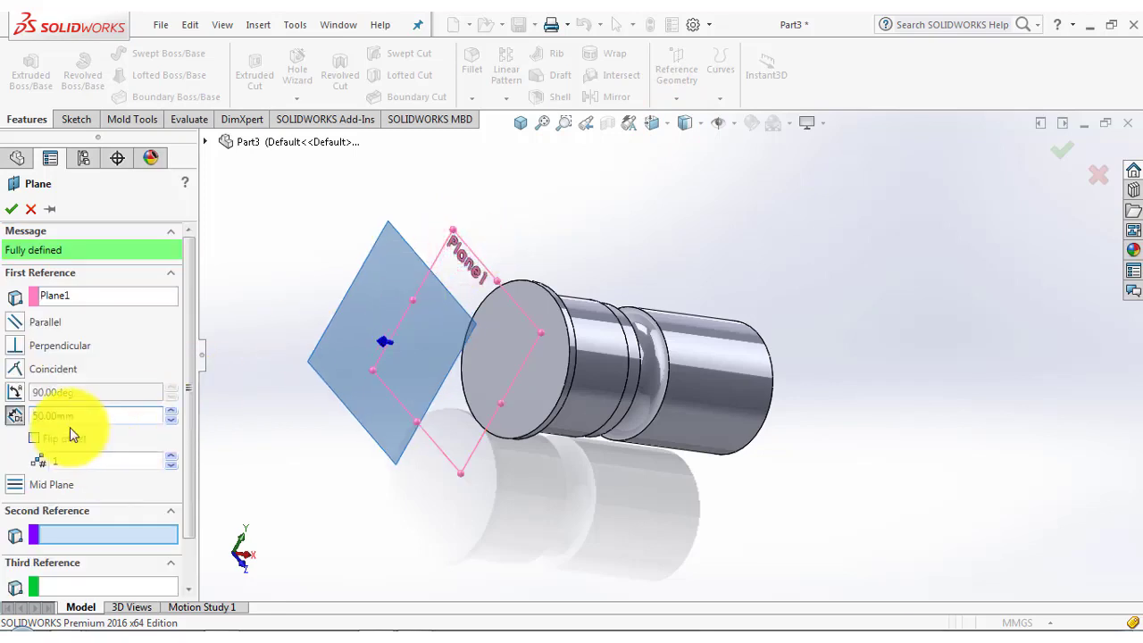
{"action": "left_click", "coordinate": [12, 208]}
{"action": "left_click", "coordinate": [589, 269]}
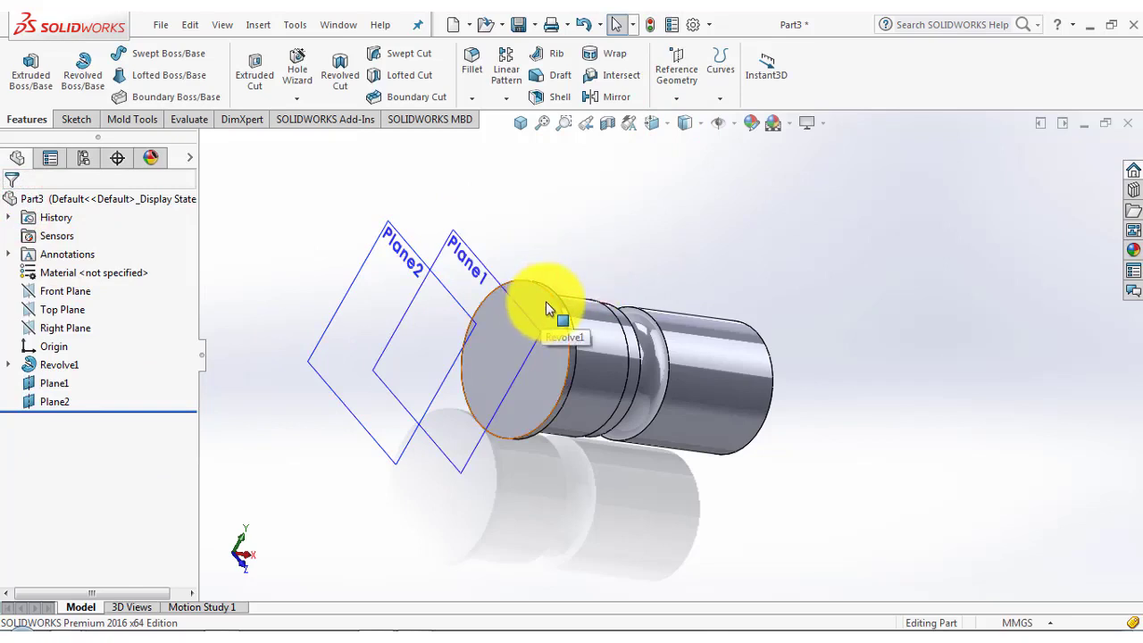
Start a new sketch on the flat end face of the shaft's flange and view it face-on.
{"action": "left_click", "coordinate": [74, 119]}
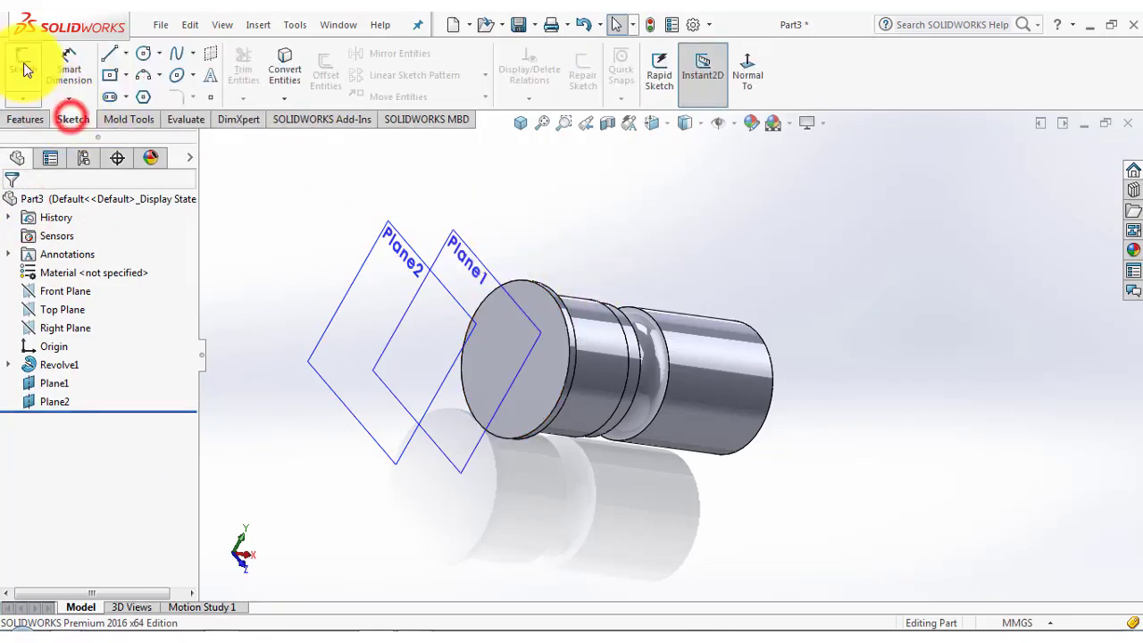
{"action": "left_click", "coordinate": [24, 63]}
{"action": "left_click", "coordinate": [527, 294]}
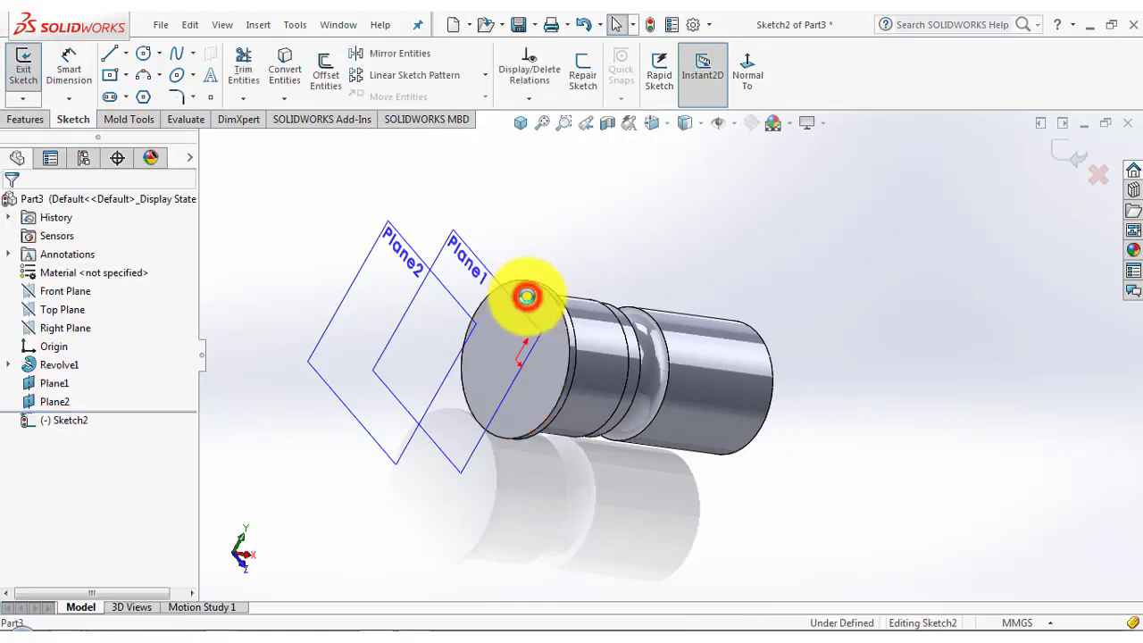
{"action": "left_click", "coordinate": [747, 72]}
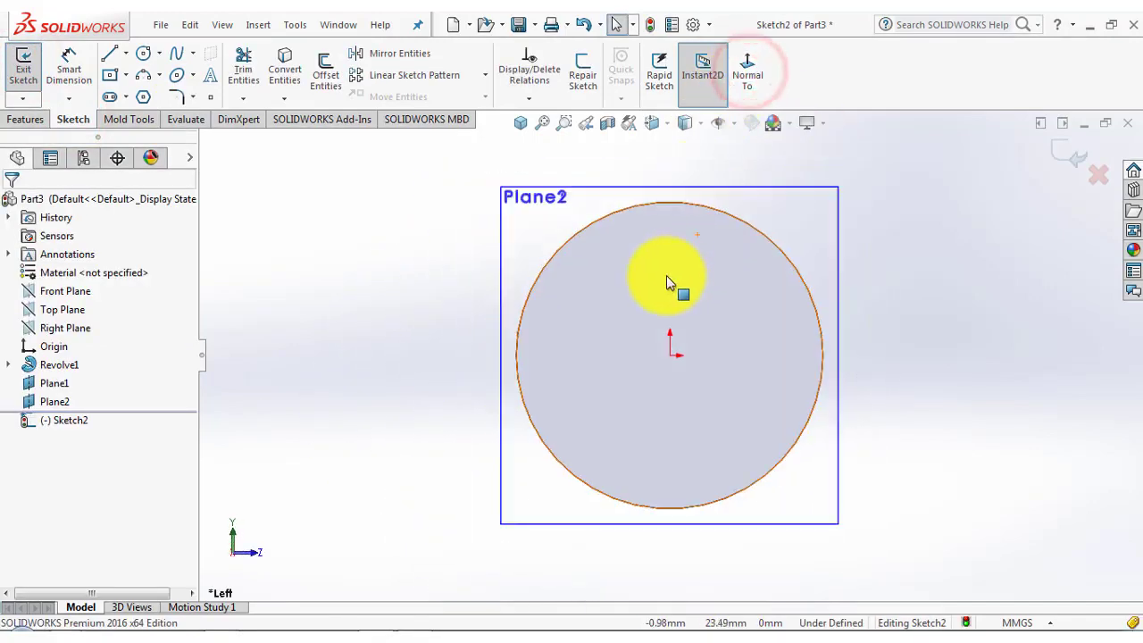
{"action": "scroll", "coordinate": [812, 297], "scroll_direction": "down", "scroll_amount": 1}
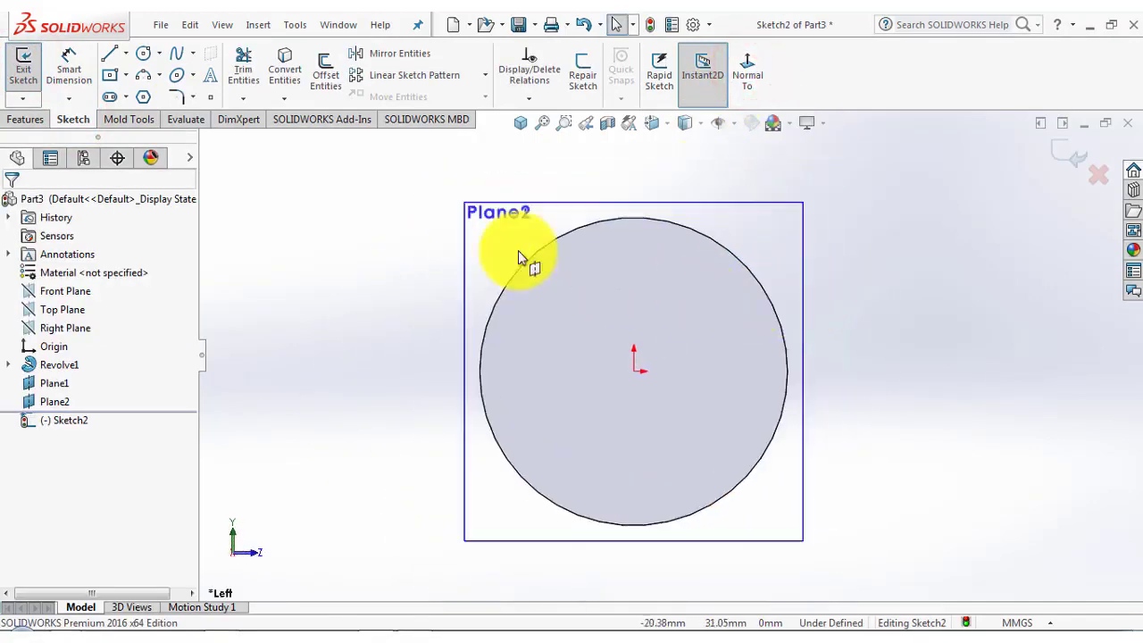
Draw a circle centered on the origin and dimension its diameter as 100 mm.
{"action": "left_click", "coordinate": [143, 53]}
{"action": "left_click", "coordinate": [635, 369]}
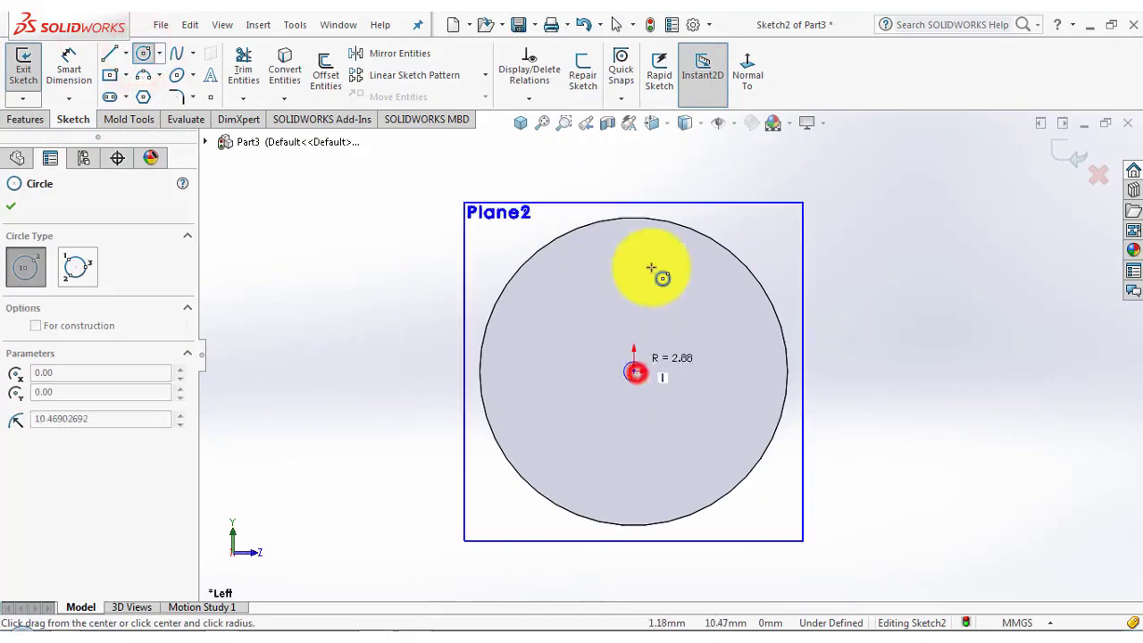
{"action": "left_click", "coordinate": [676, 206]}
{"action": "left_click", "coordinate": [73, 64]}
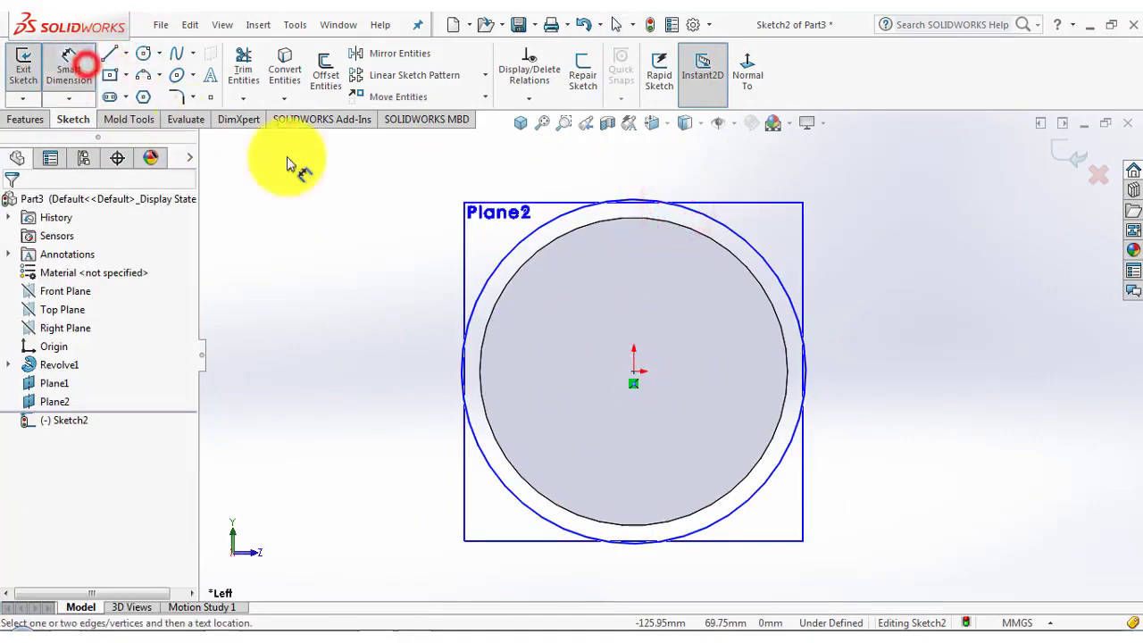
{"action": "left_click", "coordinate": [763, 261]}
{"action": "left_click", "coordinate": [887, 280]}
{"action": "type", "text": "1"}
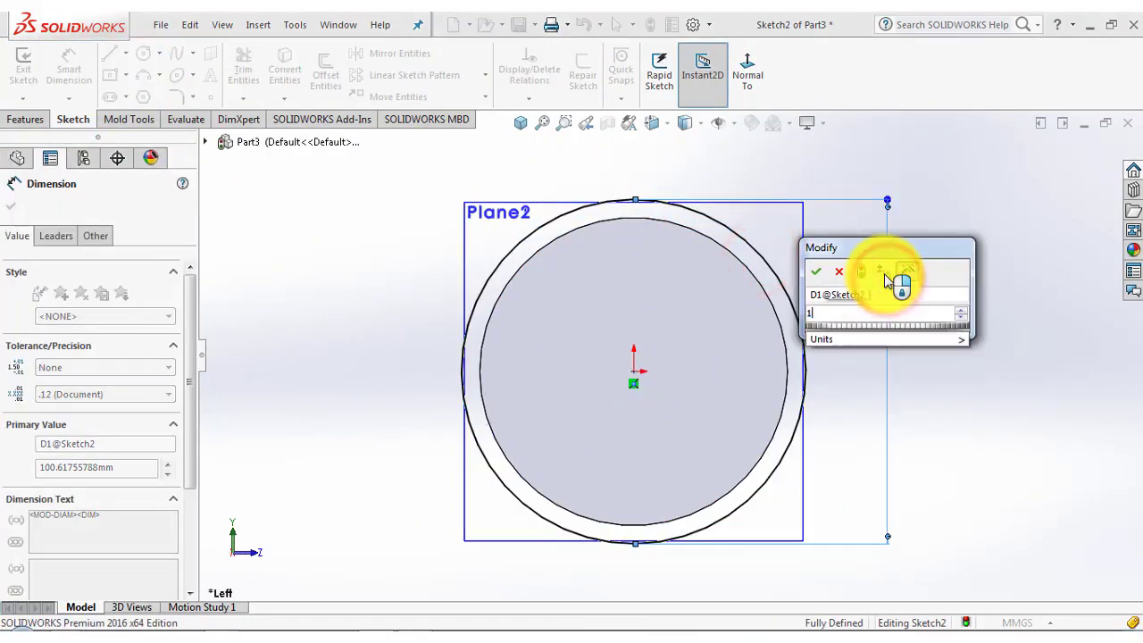
{"action": "type", "text": "00"}
{"action": "key", "text": "Return"}
{"action": "left_click", "coordinate": [952, 254]}
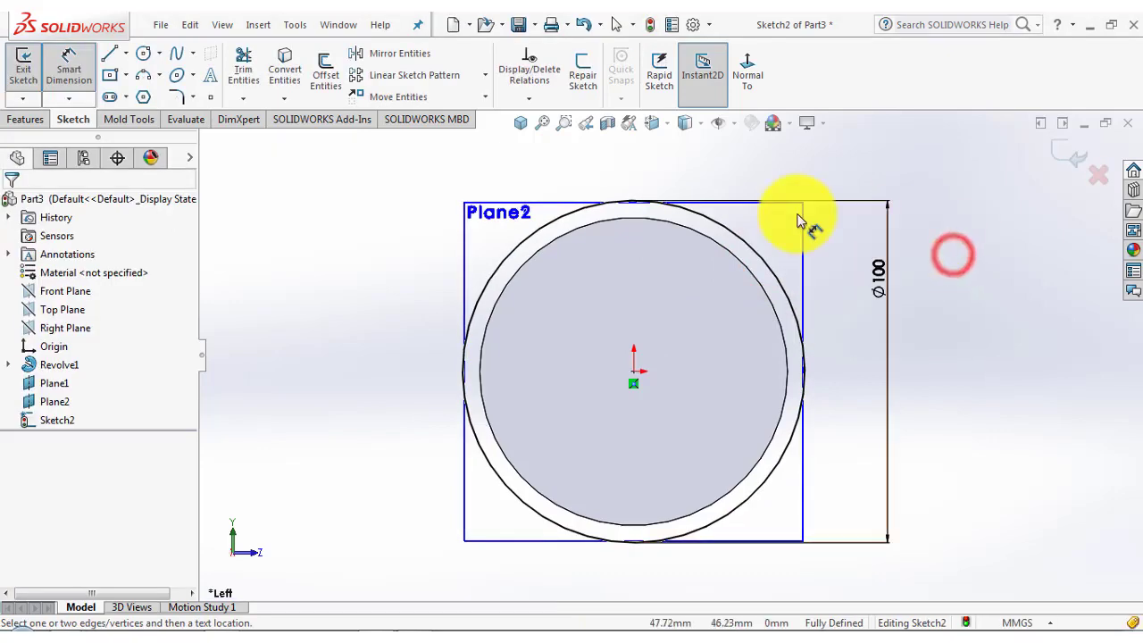
Draw a short horizontal line above the 100 mm circle, about 70 mm above the origin.
{"action": "scroll", "coordinate": [759, 187], "scroll_direction": "down", "scroll_amount": 2}
{"action": "scroll", "coordinate": [684, 156], "scroll_direction": "up", "scroll_amount": 1}
{"action": "scroll", "coordinate": [679, 157], "scroll_direction": "down", "scroll_amount": 1}
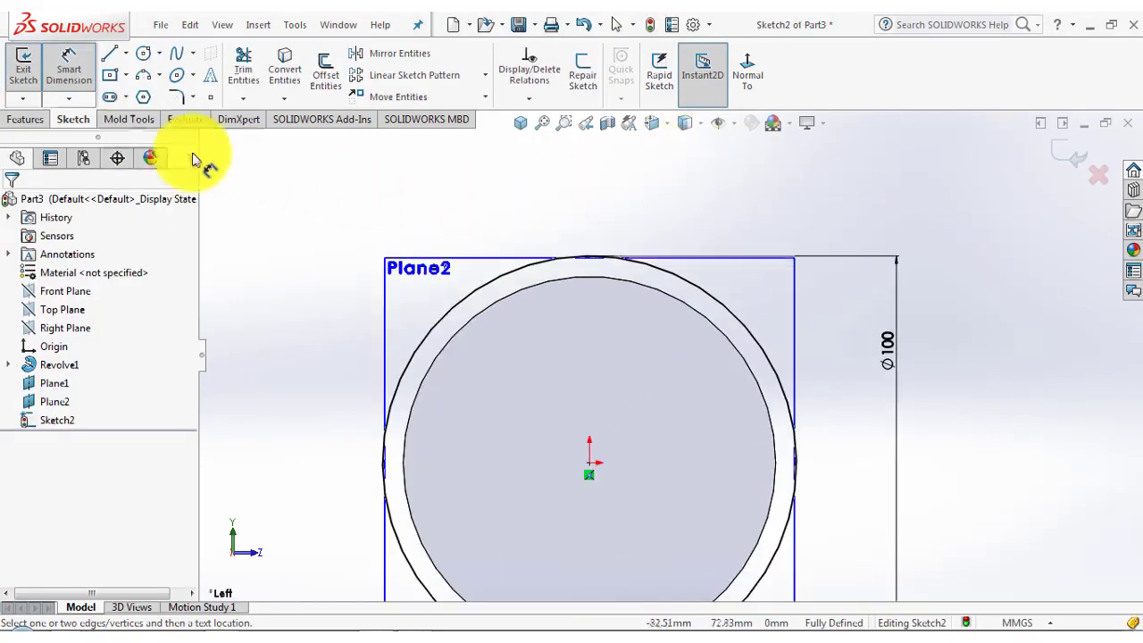
{"action": "left_click", "coordinate": [69, 63]}
{"action": "left_click", "coordinate": [108, 55]}
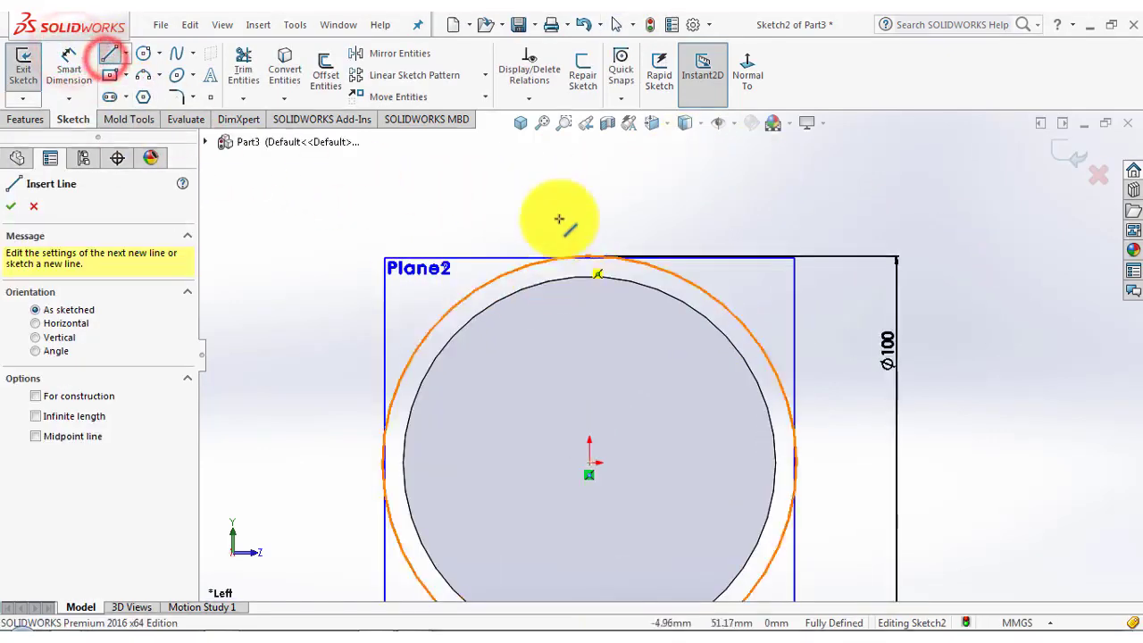
{"action": "left_click", "coordinate": [558, 173]}
{"action": "left_click", "coordinate": [607, 171]}
{"action": "key", "text": "Escape"}
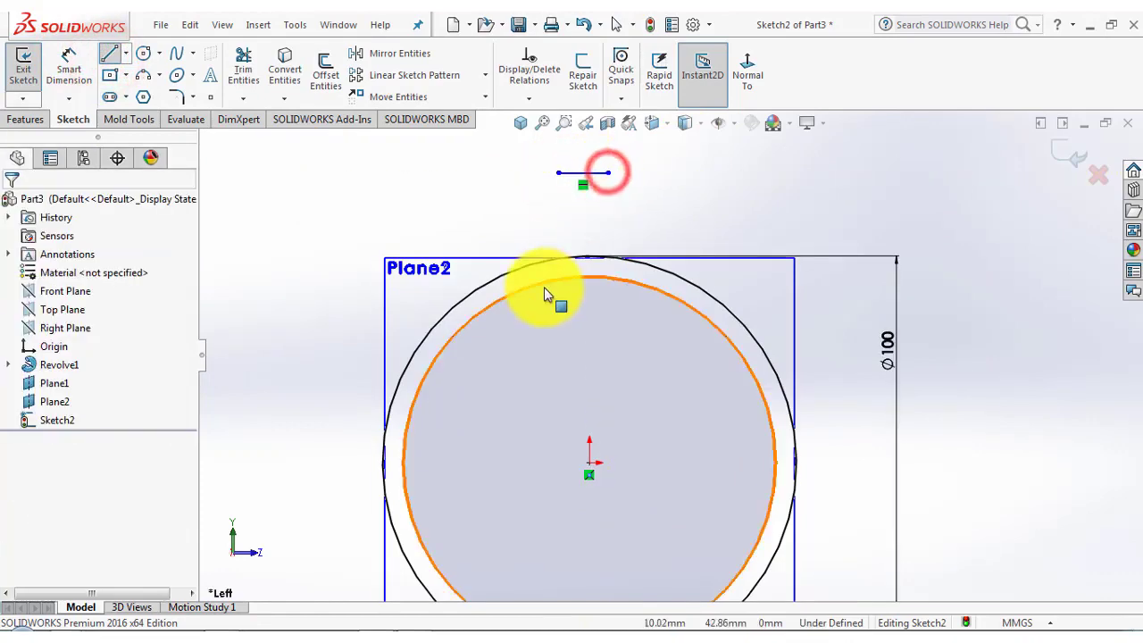
Draw a nearly horizontal chord across the upper part of the 100 mm circle, with both endpoints on the circle.
{"action": "left_click", "coordinate": [108, 54]}
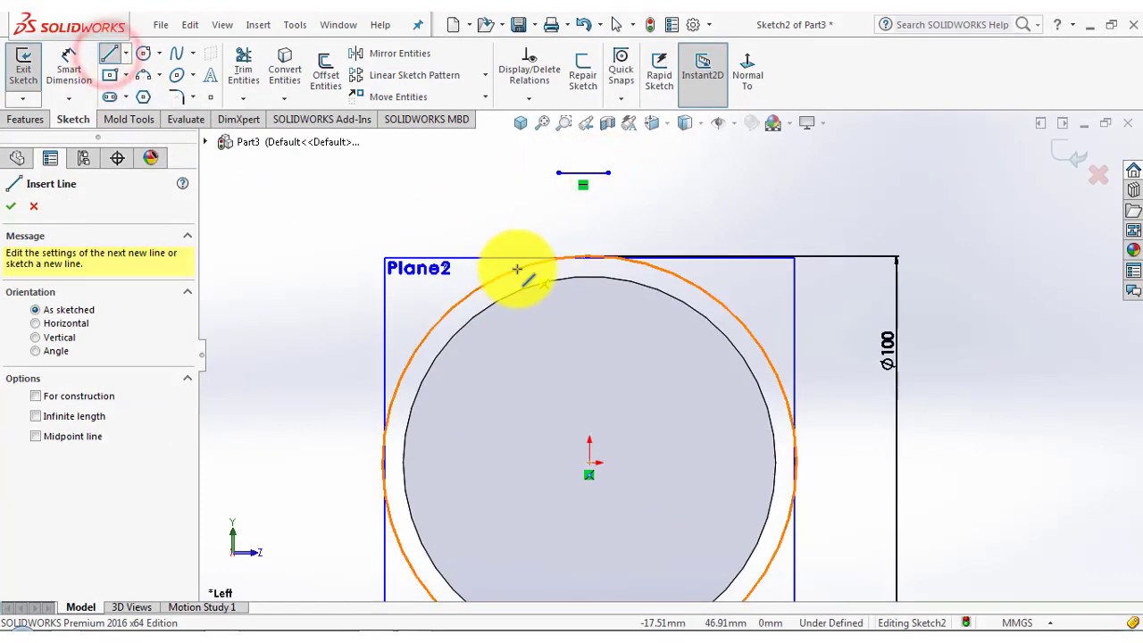
{"action": "left_click", "coordinate": [517, 268]}
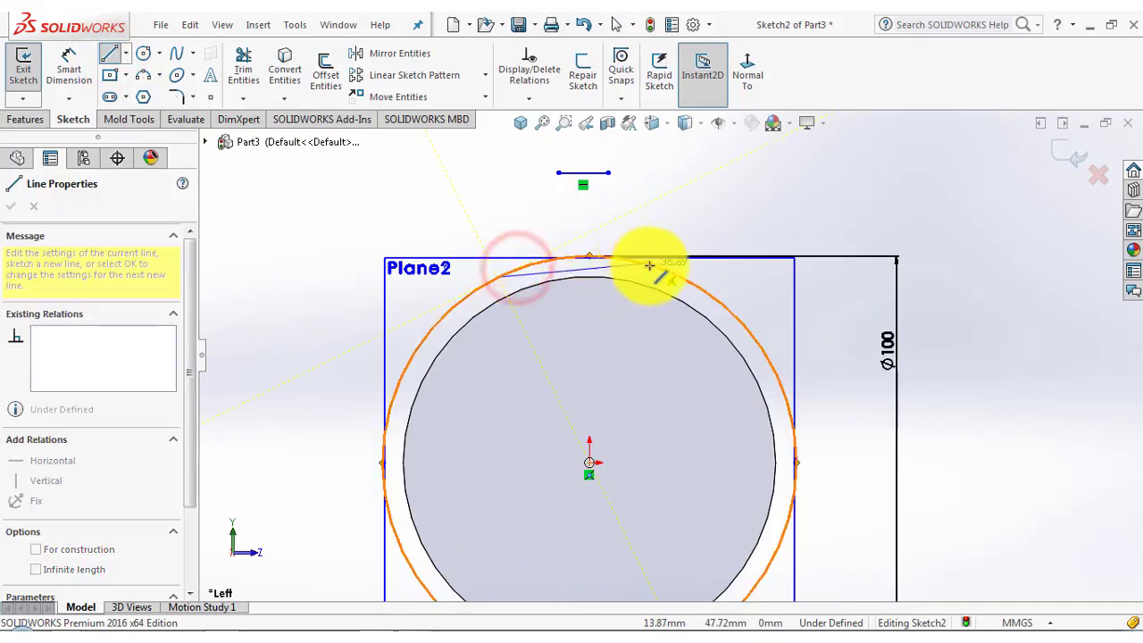
{"action": "left_click", "coordinate": [670, 272]}
{"action": "key", "text": "Escape"}
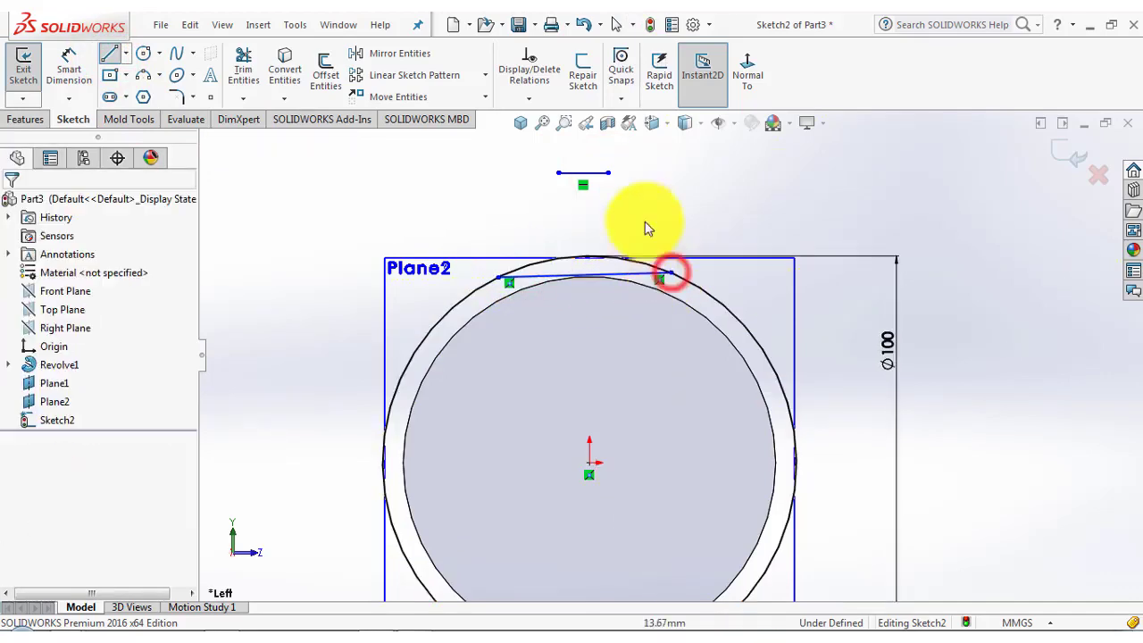
Draw a vertical centerline about 80 mm long from the origin up past the short horizontal line.
{"action": "scroll", "coordinate": [622, 299], "scroll_direction": "down", "scroll_amount": 2}
{"action": "scroll", "coordinate": [623, 302], "scroll_direction": "up", "scroll_amount": 2}
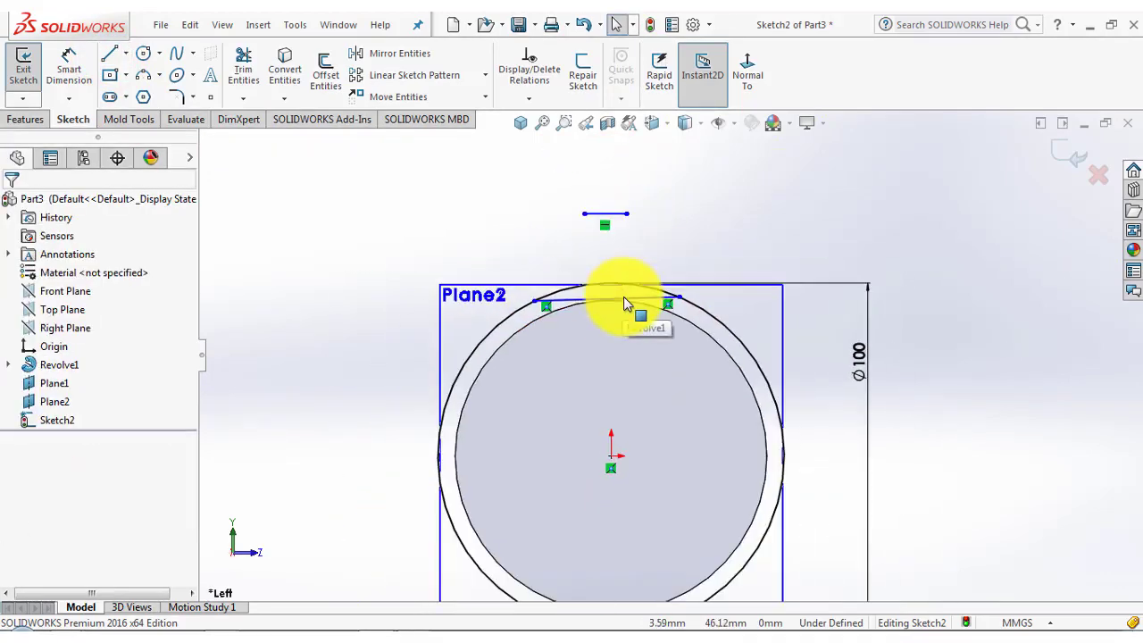
{"action": "left_click", "coordinate": [125, 53]}
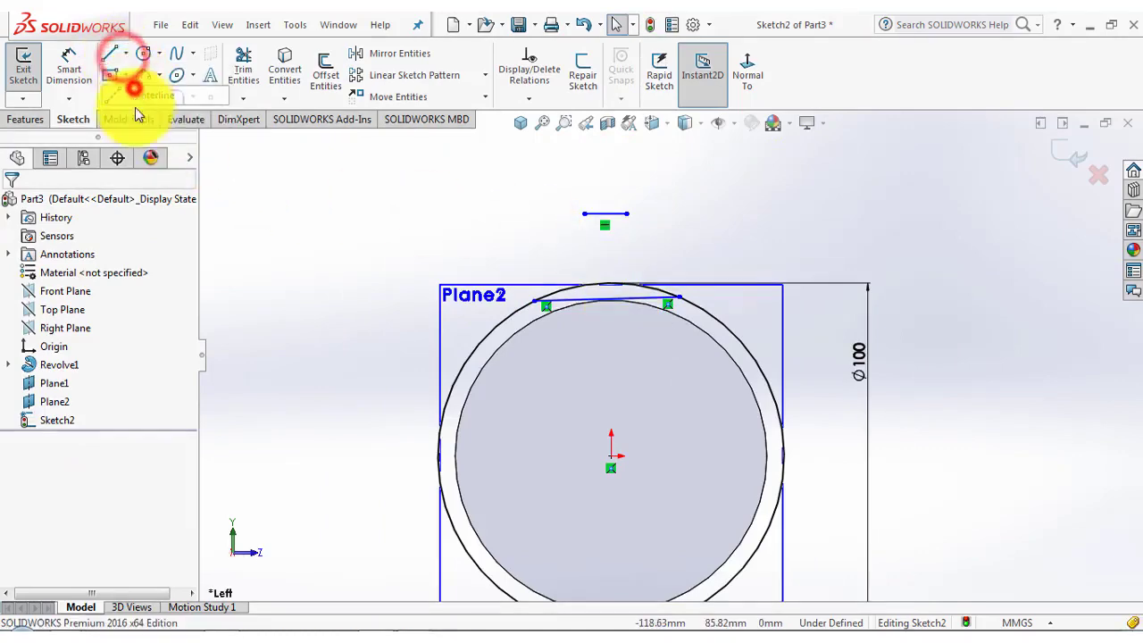
{"action": "left_click", "coordinate": [133, 94]}
{"action": "left_click", "coordinate": [611, 457]}
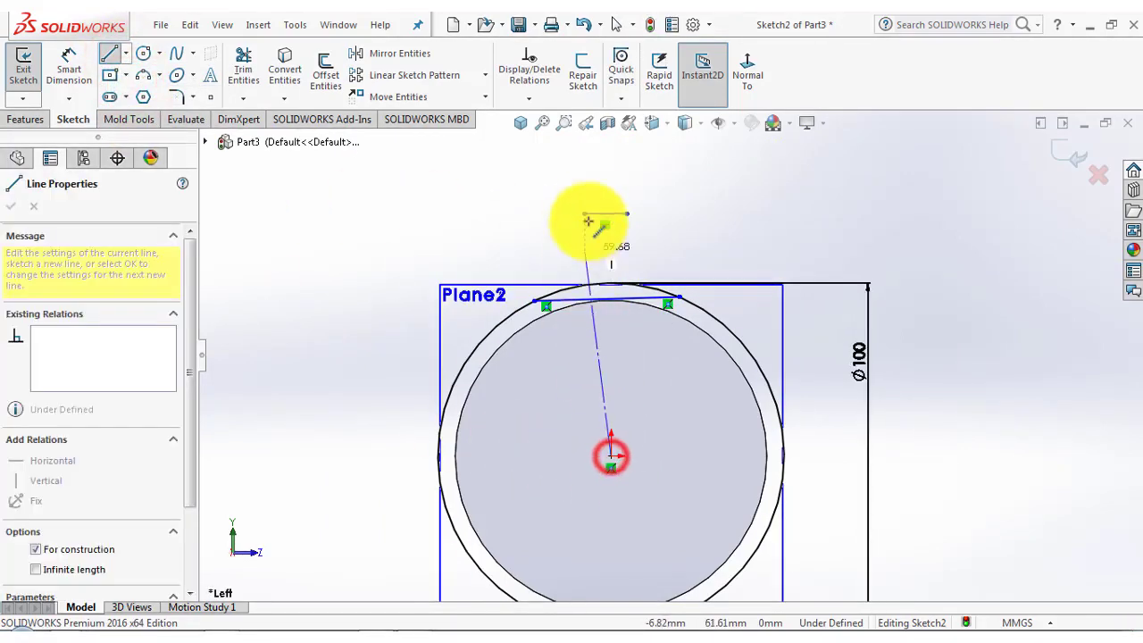
{"action": "left_click", "coordinate": [613, 181]}
{"action": "key", "text": "Escape"}
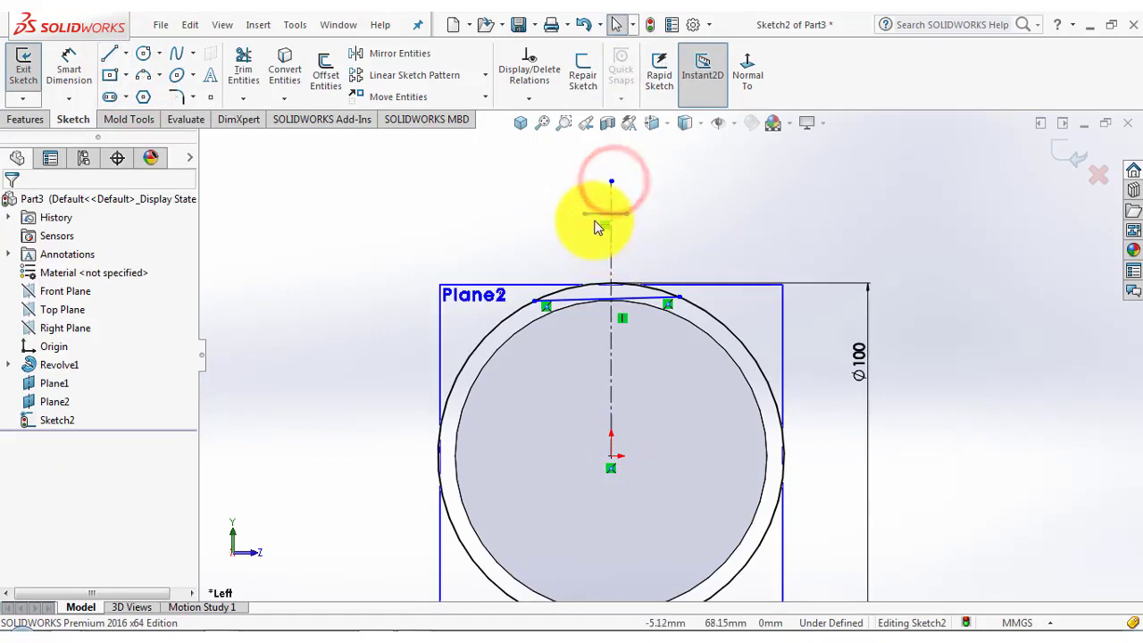
Make the two endpoints of the short upper line symmetric about the vertical centerline.
{"action": "scroll", "coordinate": [612, 237], "scroll_direction": "down", "scroll_amount": 2}
{"action": "left_click", "coordinate": [578, 230]}
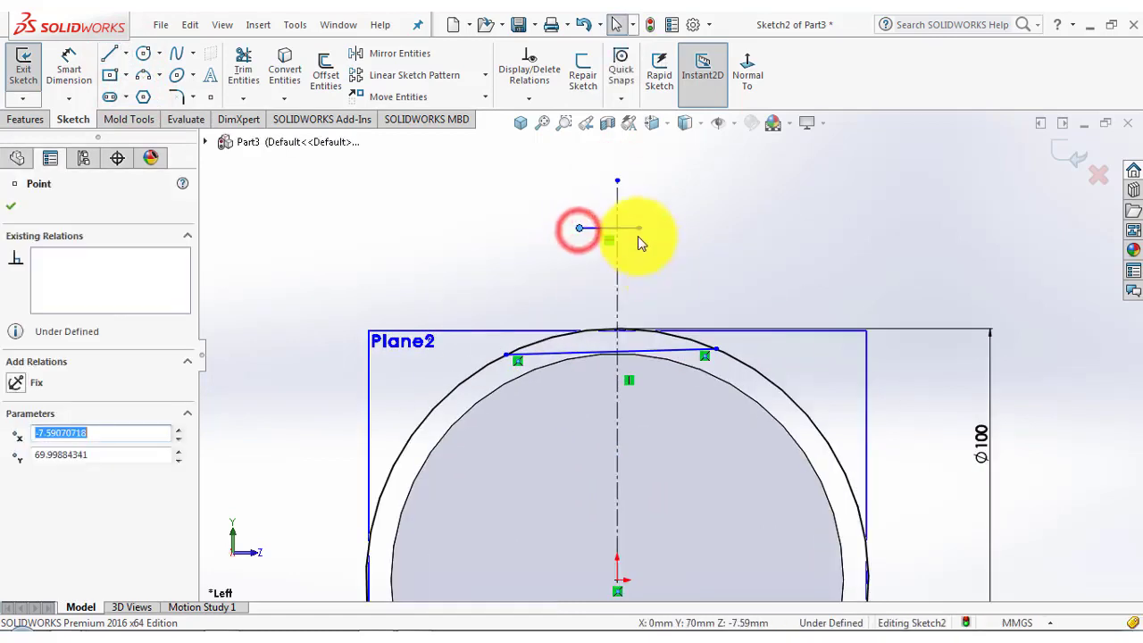
{"action": "left_click", "coordinate": [638, 231], "text": "ctrl"}
{"action": "left_click", "coordinate": [616, 208], "text": "ctrl"}
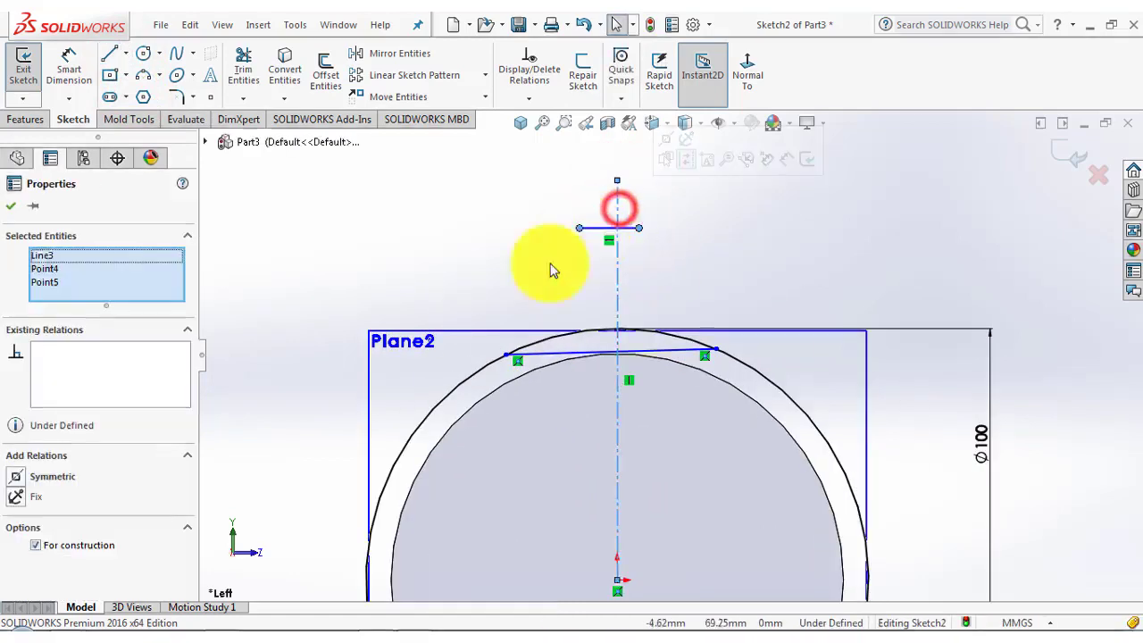
{"action": "left_click", "coordinate": [18, 470]}
{"action": "left_click", "coordinate": [11, 206]}
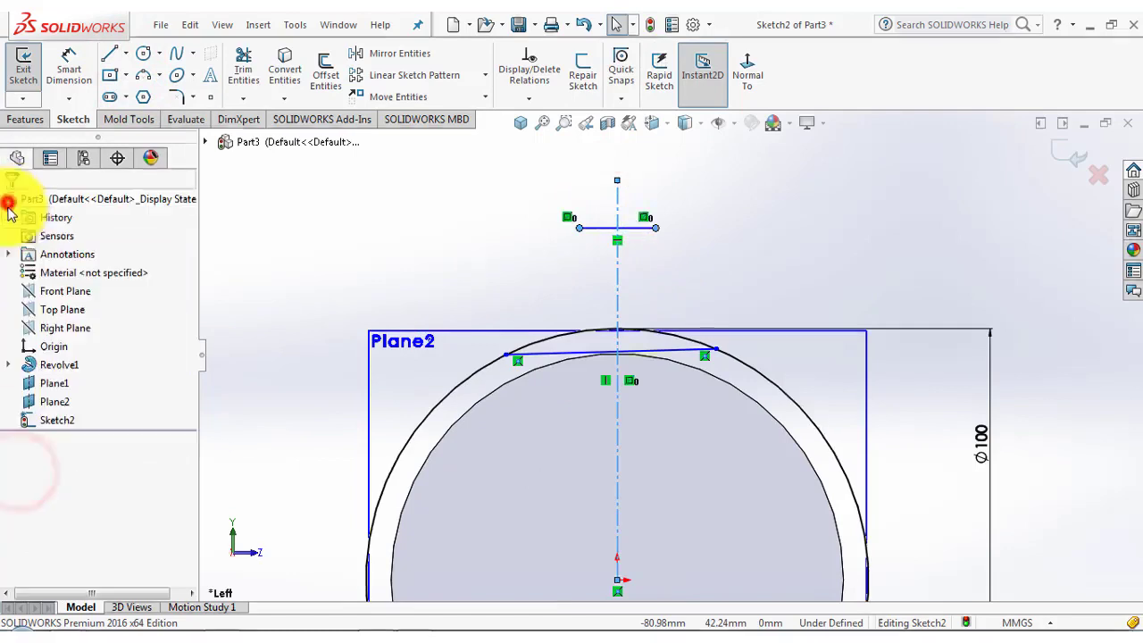
Make the chord's two endpoints symmetric about the vertical centerline.
{"action": "left_click", "coordinate": [505, 356]}
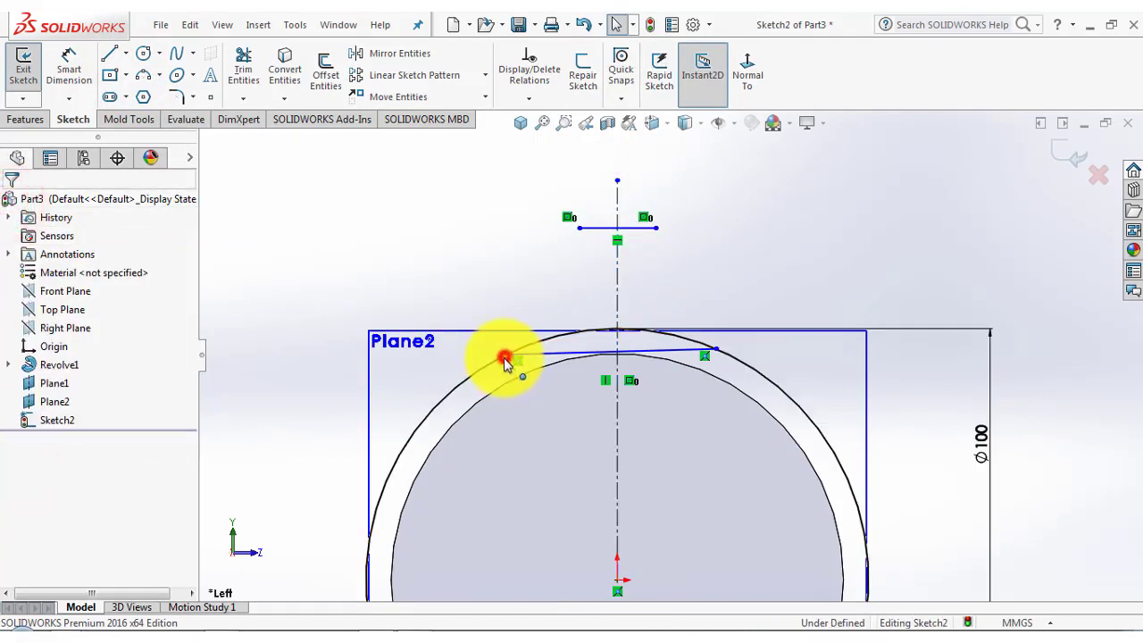
{"action": "left_click", "coordinate": [716, 349], "text": "ctrl"}
{"action": "left_click", "coordinate": [617, 286], "text": "ctrl"}
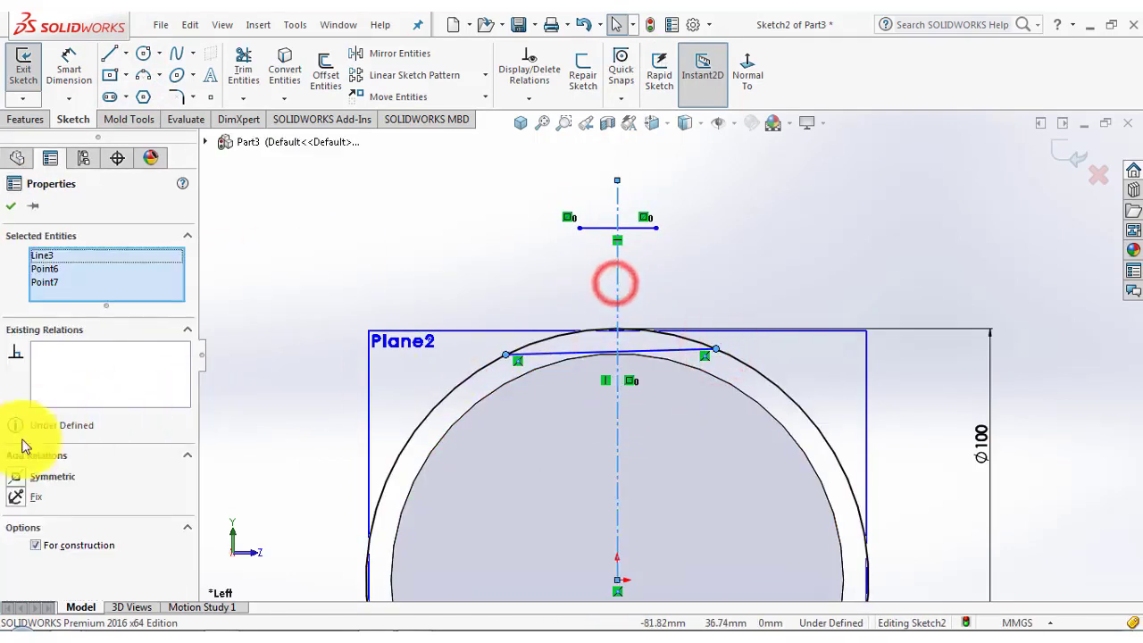
{"action": "left_click", "coordinate": [18, 474]}
{"action": "left_click", "coordinate": [11, 205]}
{"action": "left_click", "coordinate": [443, 224]}
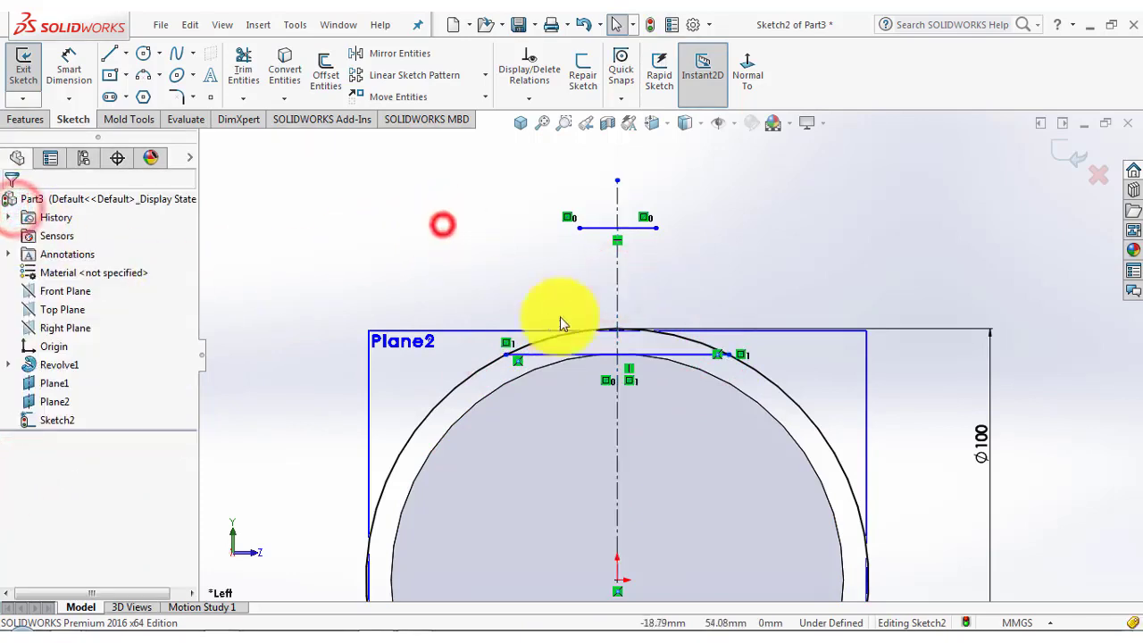
Apply a Vertical relation to the centerline through the origin.
{"action": "left_click", "coordinate": [617, 302]}
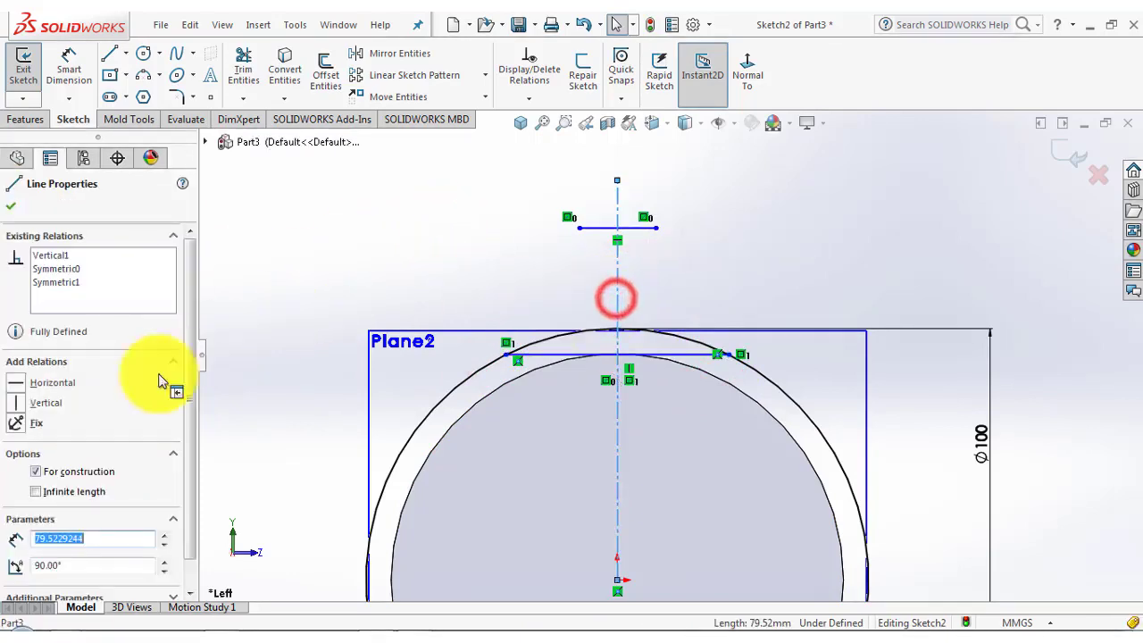
{"action": "left_click", "coordinate": [13, 406]}
{"action": "left_click", "coordinate": [10, 206]}
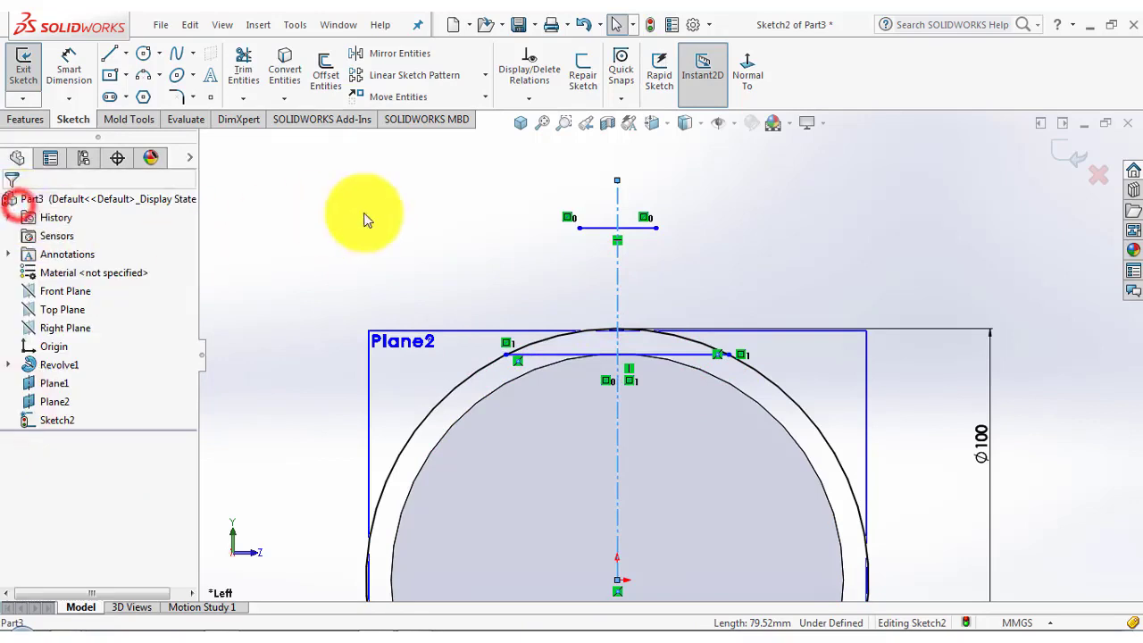
{"action": "left_click", "coordinate": [444, 203]}
Dimension the length of the short upper line as 15 mm.
{"action": "scroll", "coordinate": [676, 254], "scroll_direction": "up", "scroll_amount": 3}
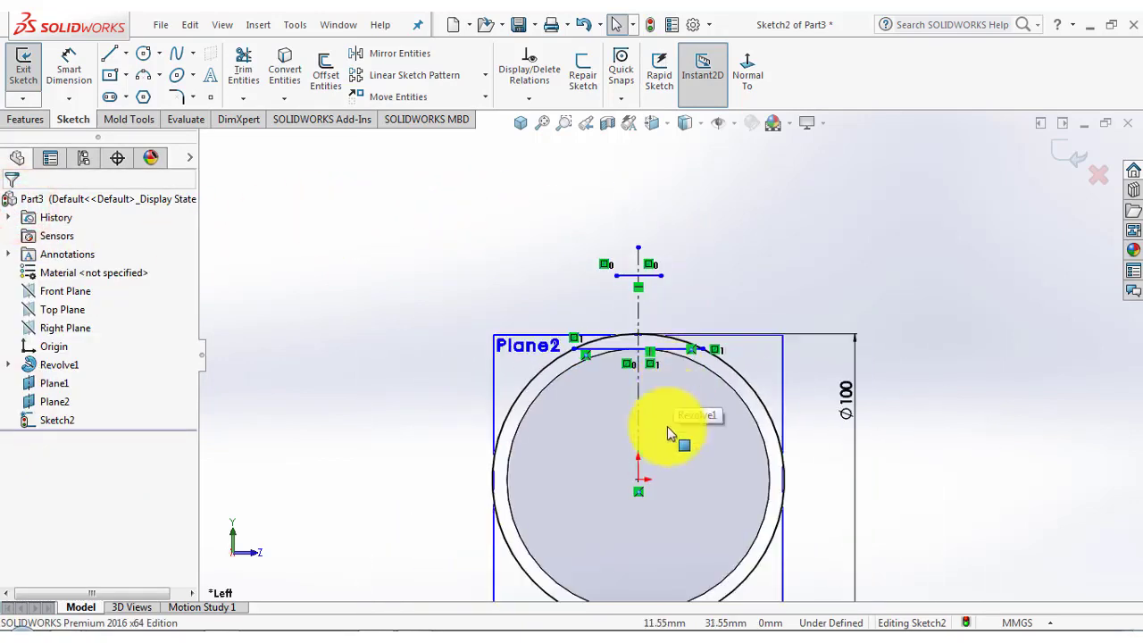
{"action": "left_click", "coordinate": [75, 60]}
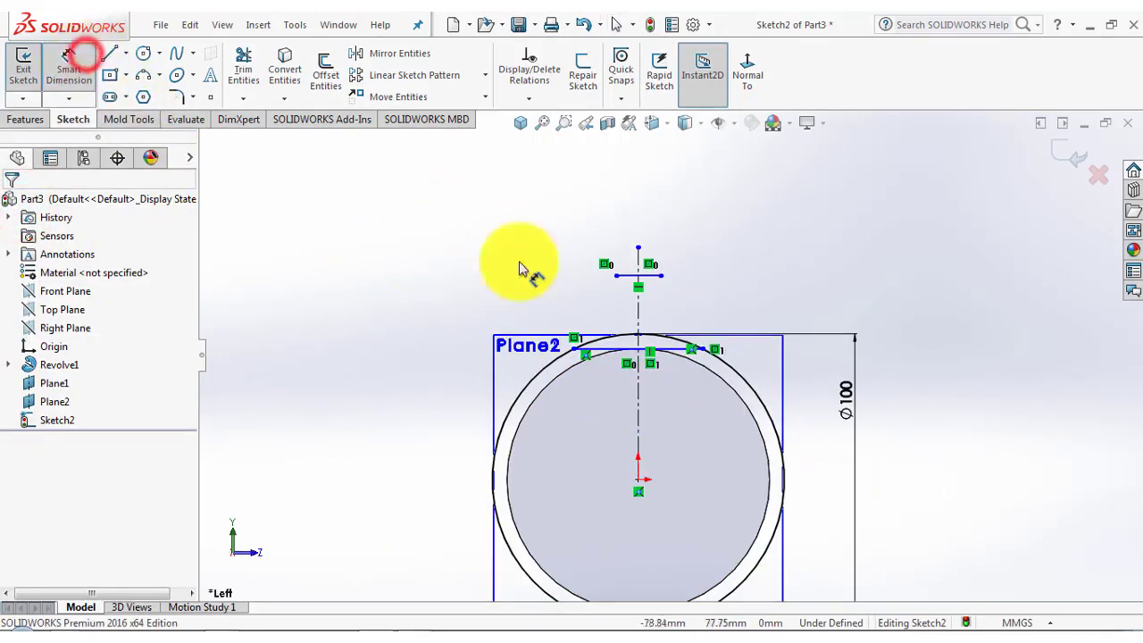
{"action": "left_click", "coordinate": [653, 280]}
{"action": "left_click", "coordinate": [630, 211]}
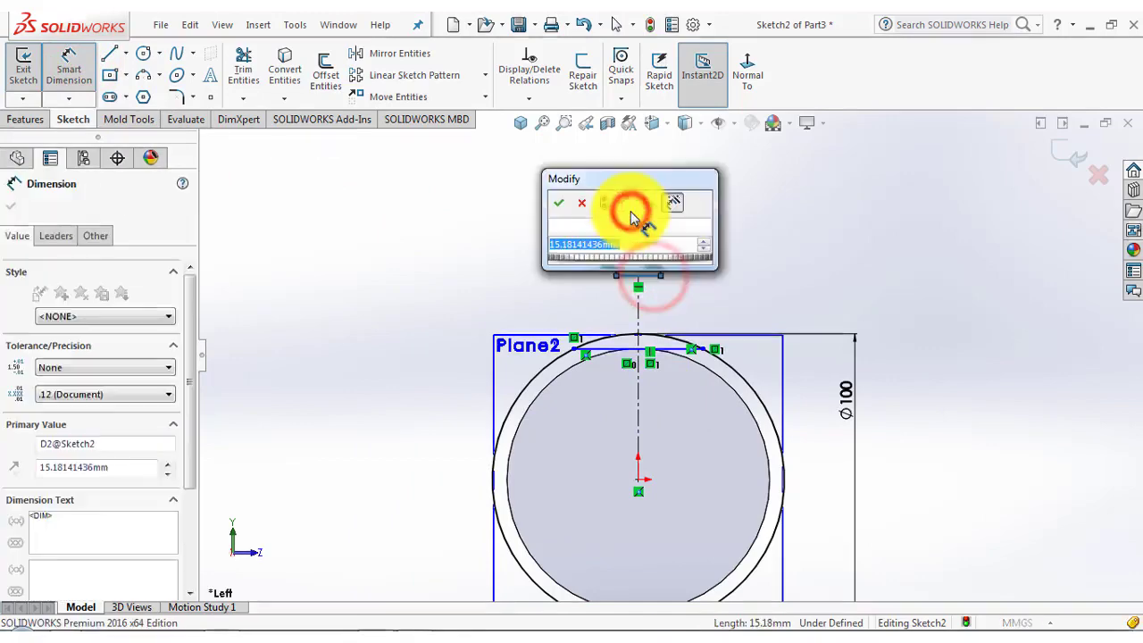
{"action": "type", "text": "15"}
{"action": "key", "text": "Return"}
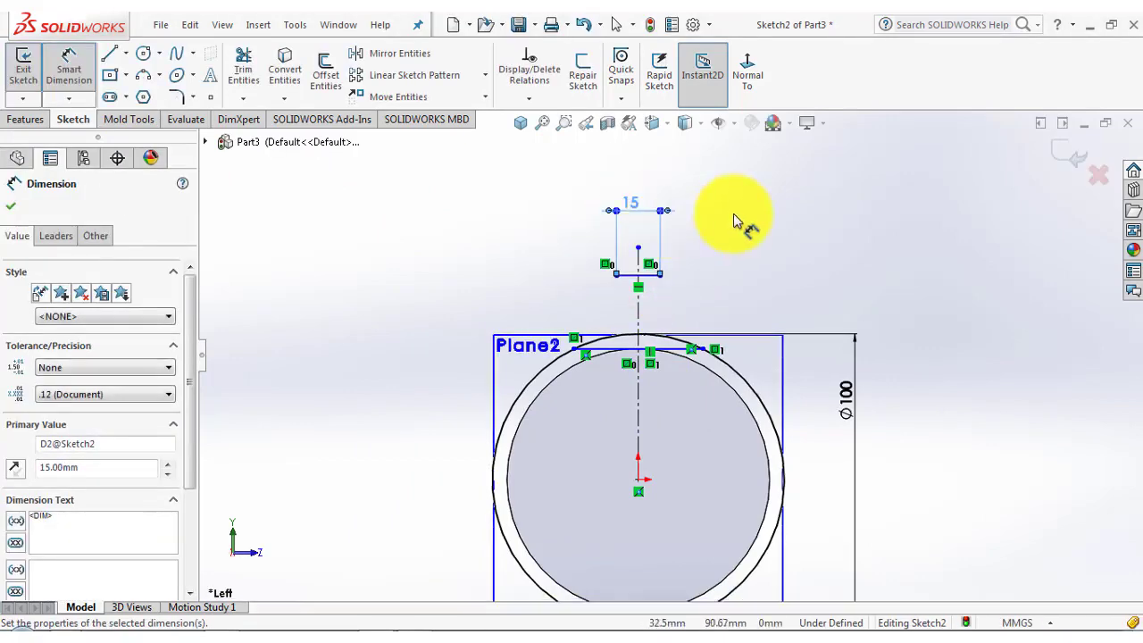
{"action": "left_click", "coordinate": [732, 211]}
Dimension the length of the chord across the circle as 40 mm.
{"action": "left_click", "coordinate": [679, 351]}
{"action": "left_click", "coordinate": [666, 390]}
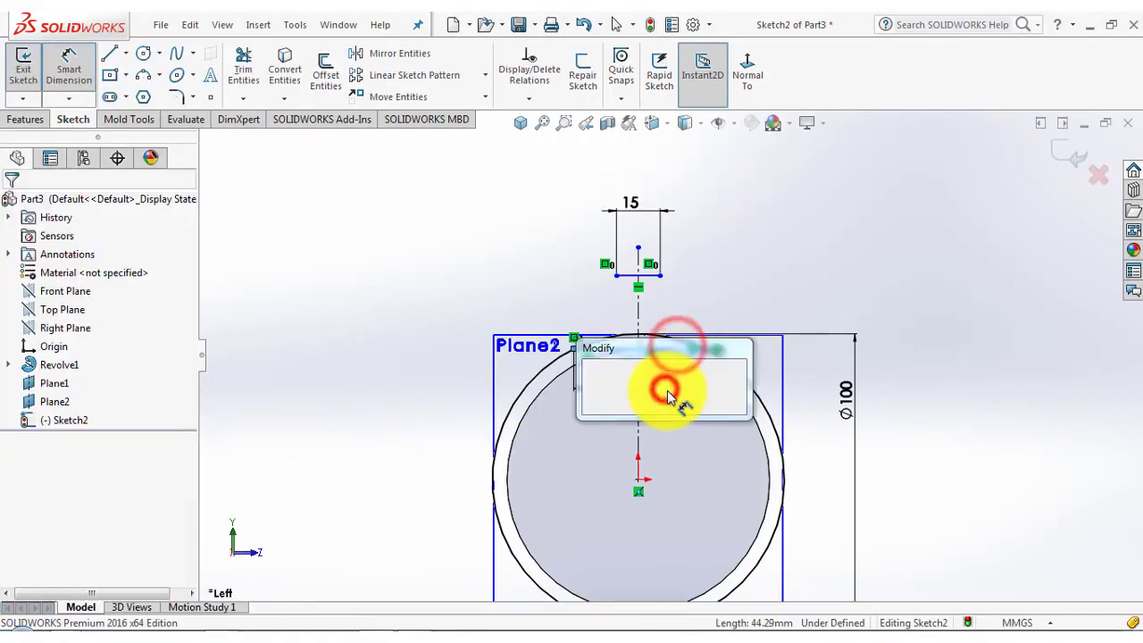
{"action": "type", "text": "40"}
{"action": "key", "text": "Return"}
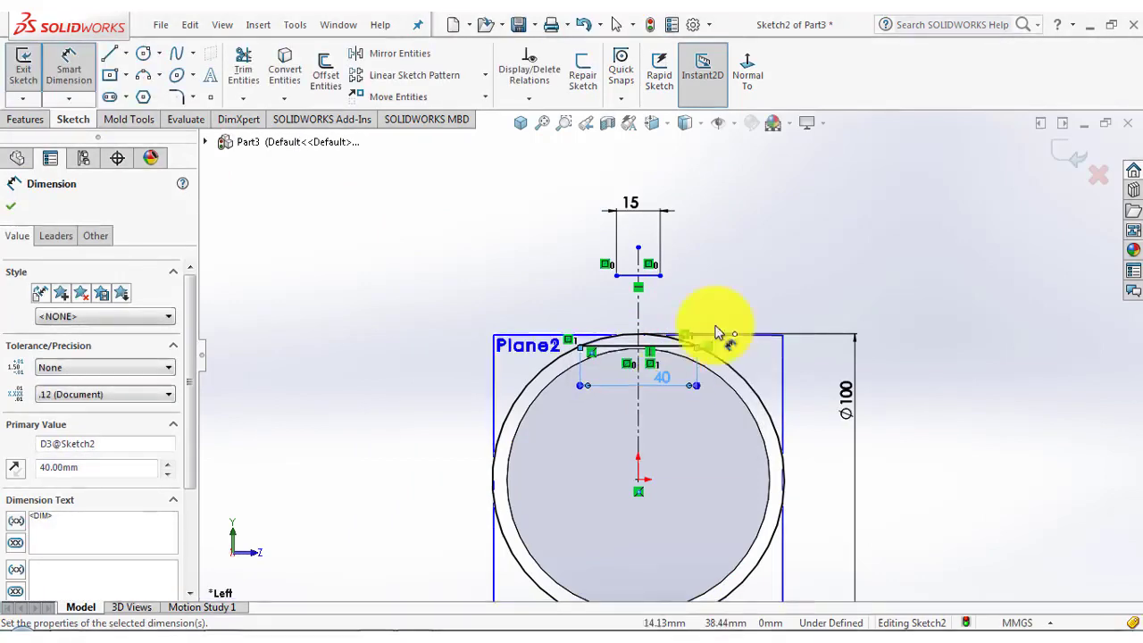
{"action": "left_click", "coordinate": [772, 237]}
Dimension the vertical distance from the short upper line to the origin as 85 mm.
{"action": "scroll", "coordinate": [722, 421], "scroll_direction": "down", "scroll_amount": 2}
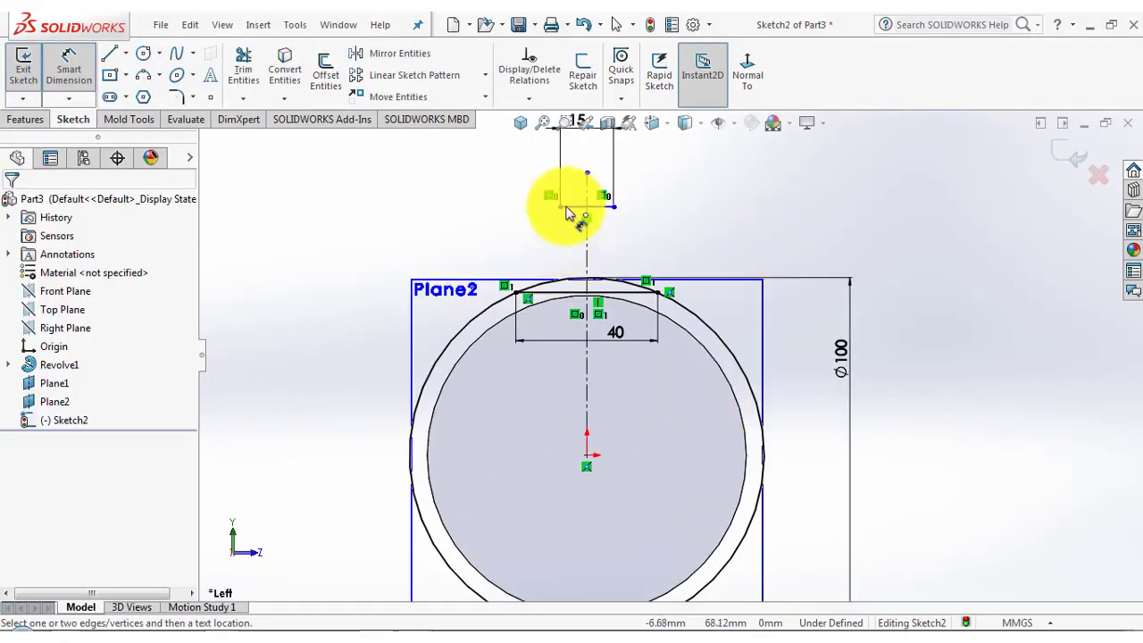
{"action": "left_click", "coordinate": [575, 209]}
{"action": "left_click", "coordinate": [587, 456]}
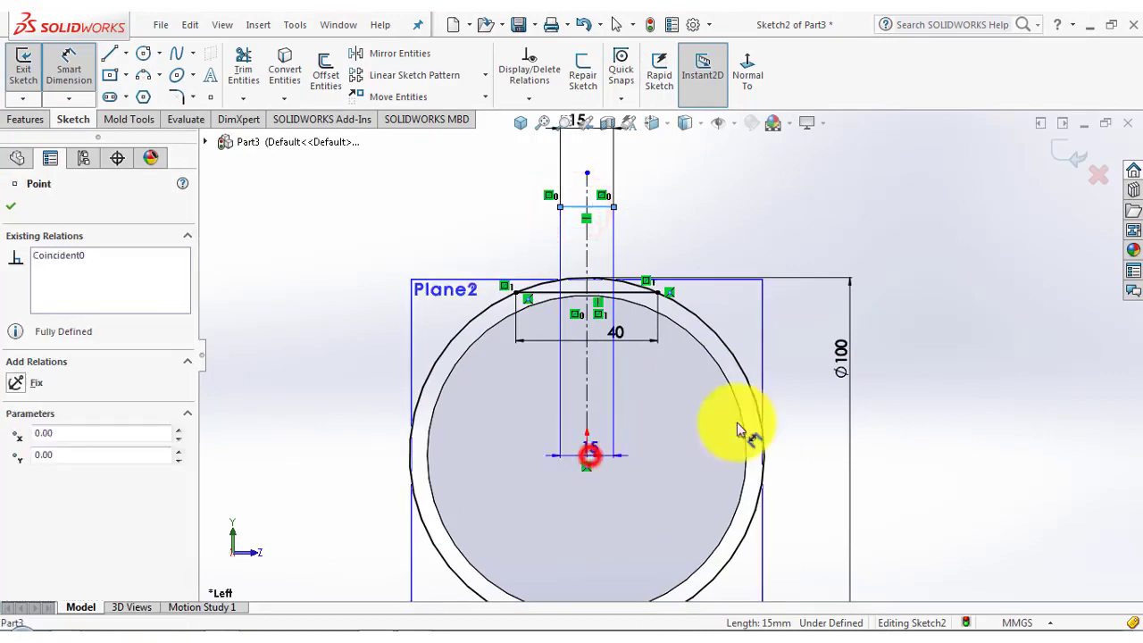
{"action": "left_click", "coordinate": [933, 348]}
{"action": "type", "text": "85"}
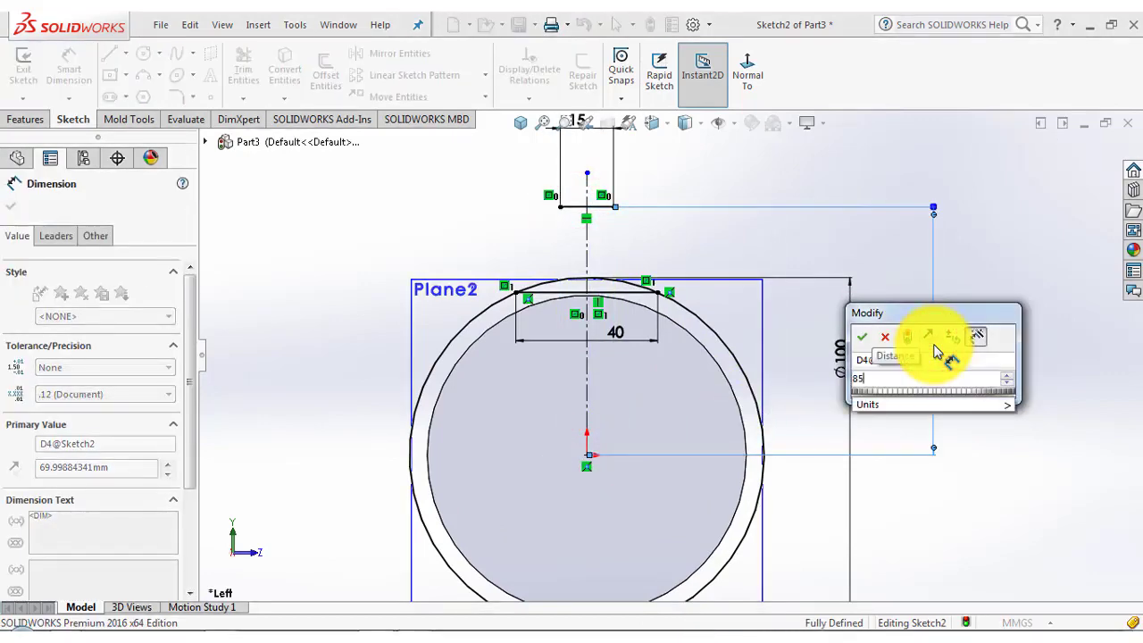
{"action": "key", "text": "Return"}
{"action": "left_click", "coordinate": [859, 234]}
{"action": "scroll", "coordinate": [859, 234], "scroll_direction": "up", "scroll_amount": 3}
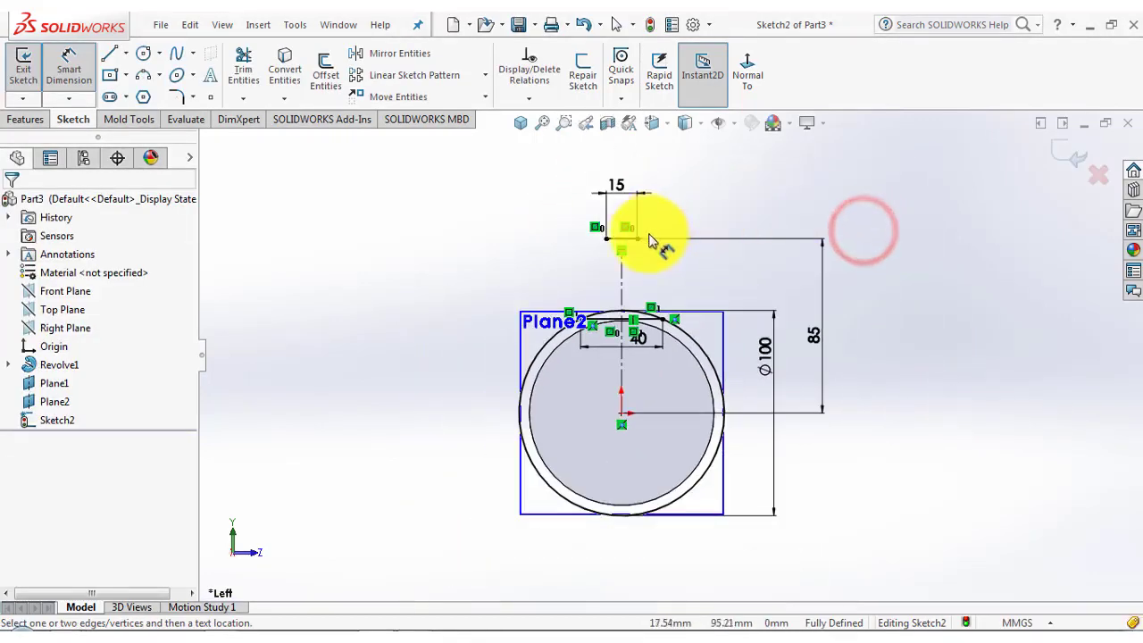
{"action": "scroll", "coordinate": [650, 234], "scroll_direction": "down", "scroll_amount": 2}
{"action": "left_click", "coordinate": [80, 72]}
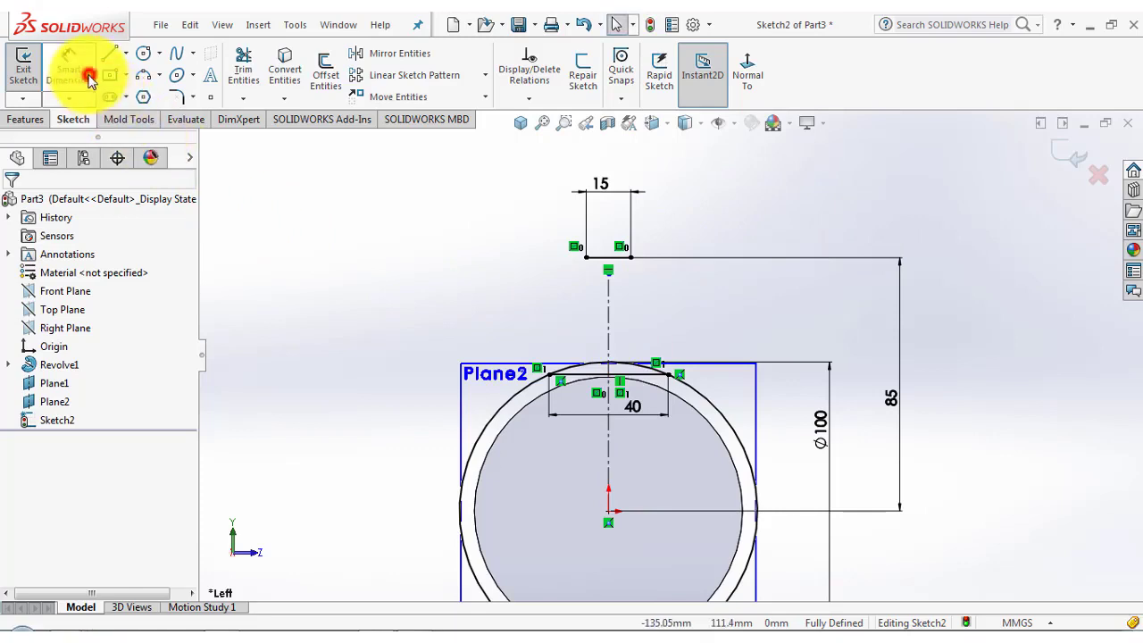
Draw a three-point arc bulging outward from the left end of the short upper line to the chord's left endpoint.
{"action": "left_click", "coordinate": [145, 78]}
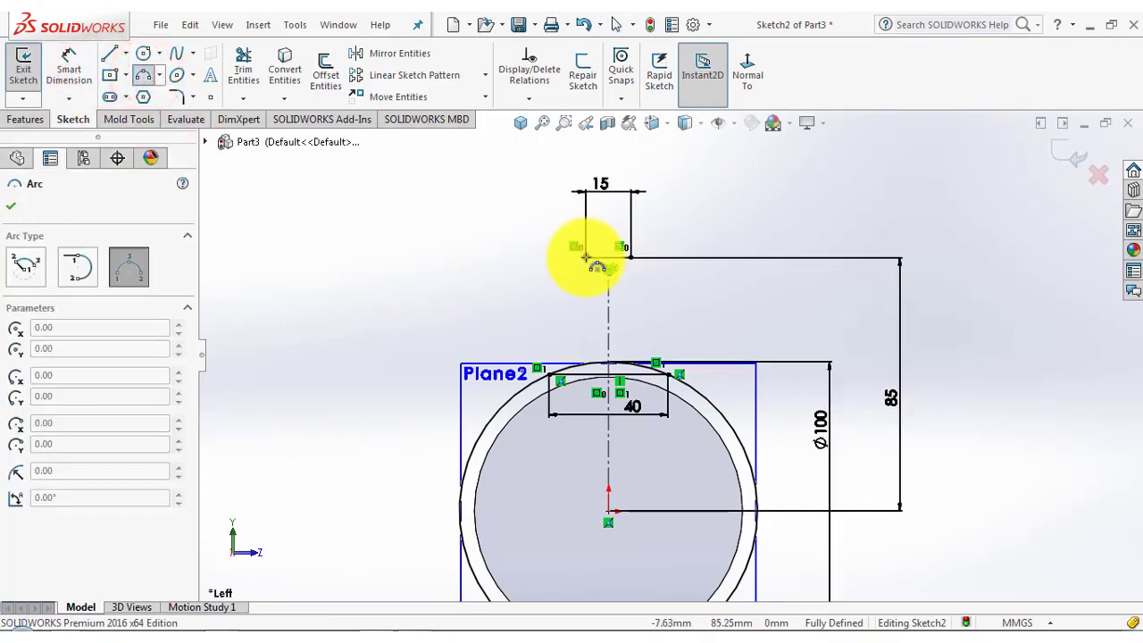
{"action": "left_click", "coordinate": [586, 258]}
{"action": "left_click", "coordinate": [550, 371]}
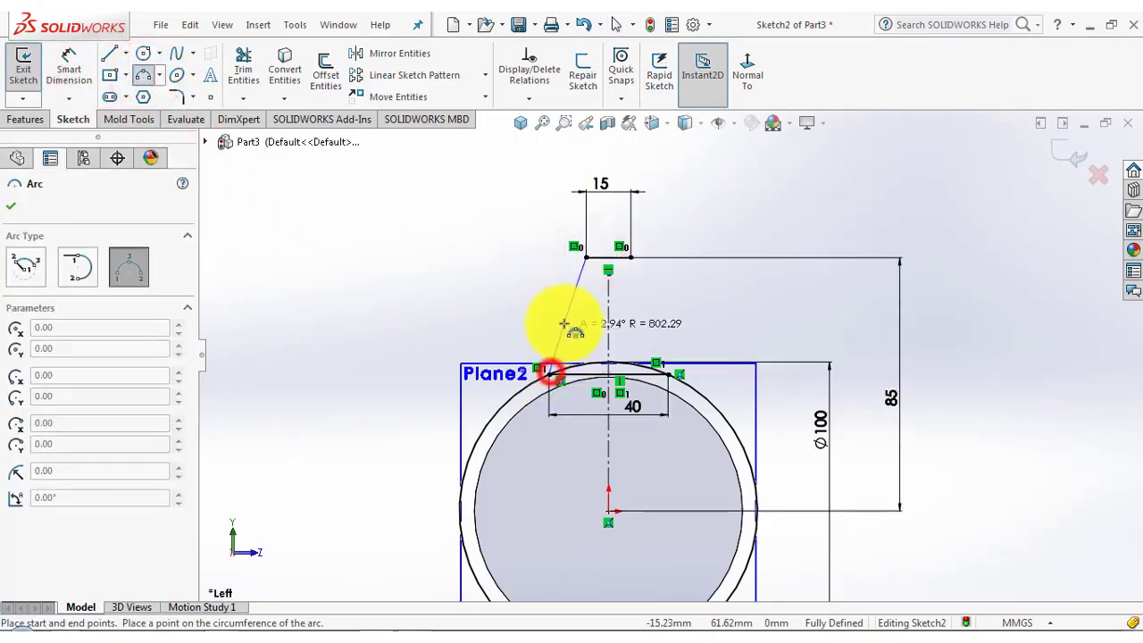
{"action": "left_click", "coordinate": [552, 302]}
{"action": "key", "text": "Escape"}
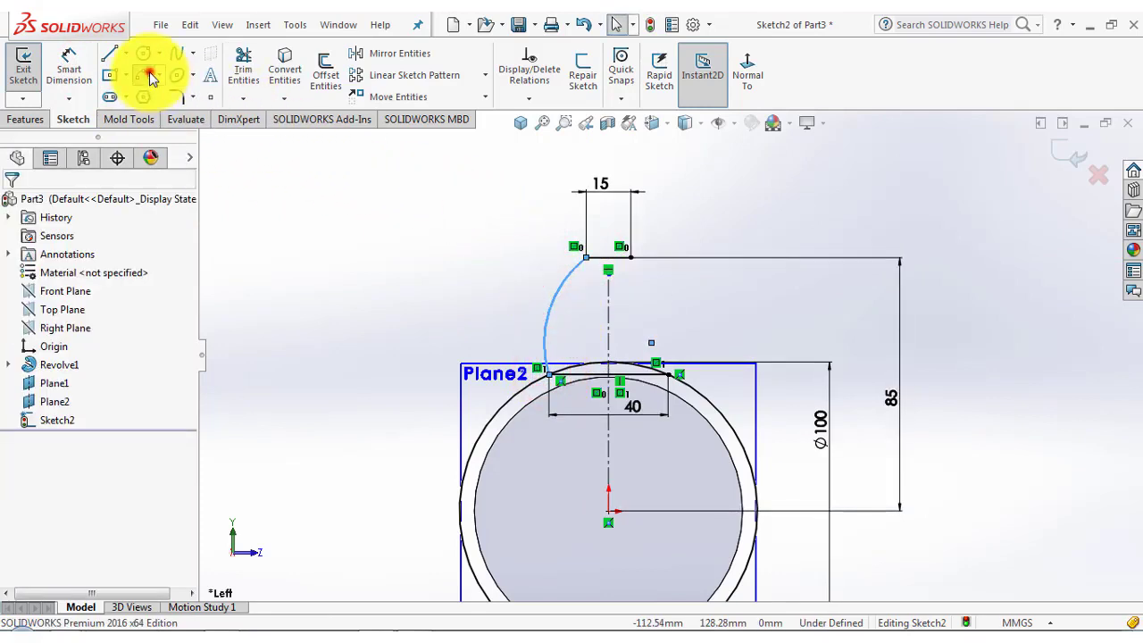
Draw a matching three-point arc between the right ends of the short upper line and the chord, bulging outward.
{"action": "left_click", "coordinate": [150, 77]}
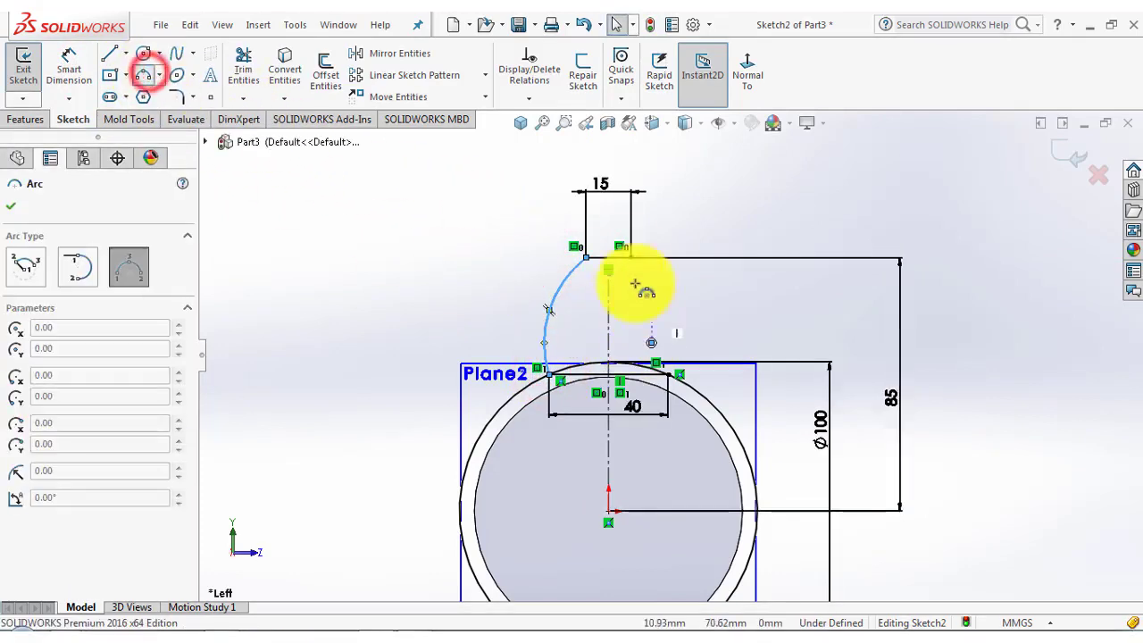
{"action": "left_click", "coordinate": [668, 374]}
{"action": "left_click", "coordinate": [665, 306]}
{"action": "key", "text": "Escape"}
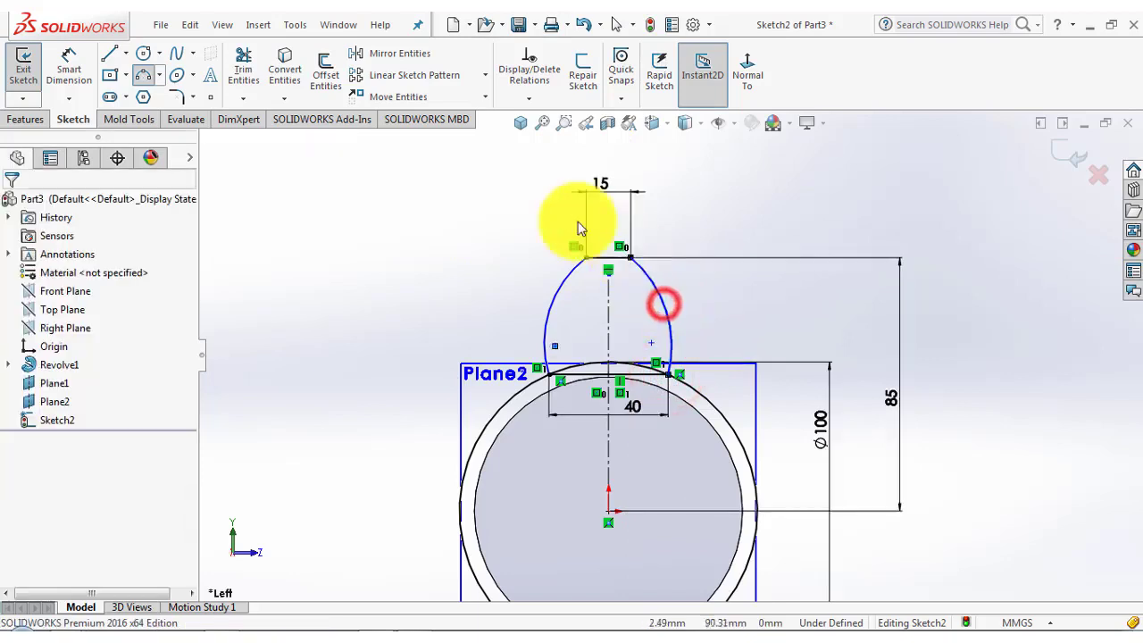
{"action": "left_click", "coordinate": [423, 195]}
Dimension the left tooth flank arc with a radius of 65 mm.
{"action": "left_click", "coordinate": [73, 75]}
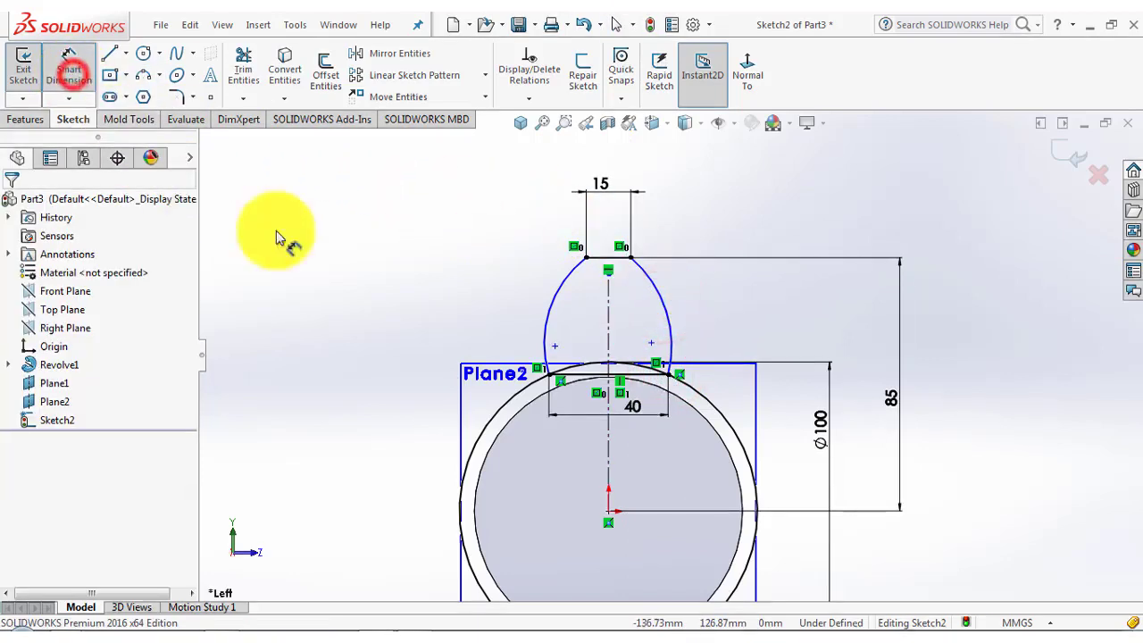
{"action": "left_click", "coordinate": [562, 290]}
{"action": "left_click", "coordinate": [497, 250]}
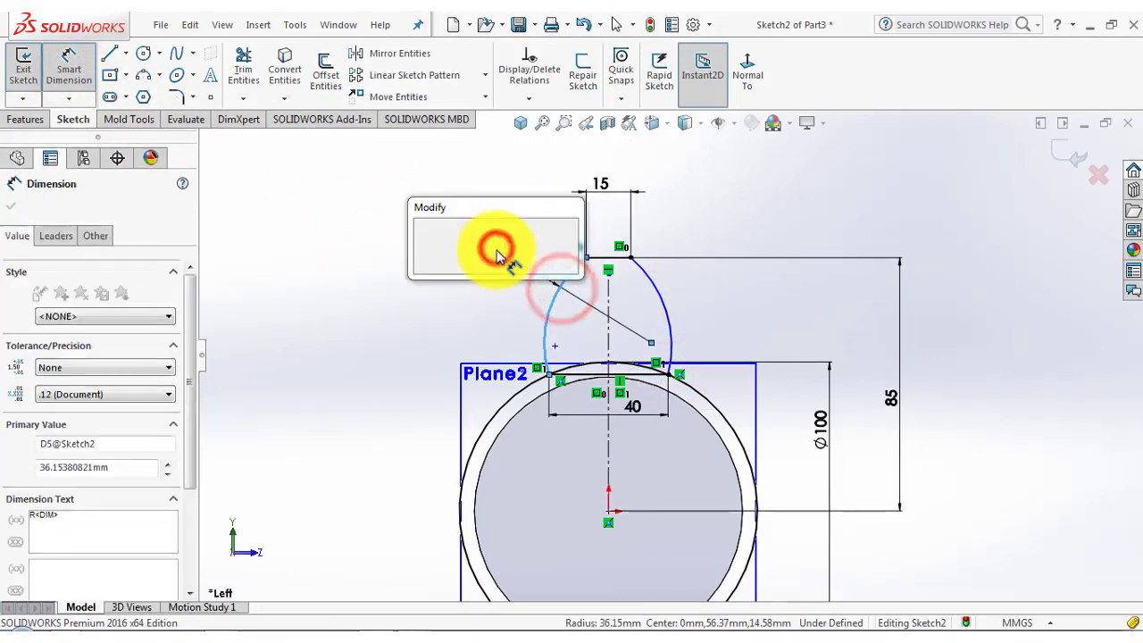
{"action": "type", "text": "65"}
{"action": "key", "text": "Return"}
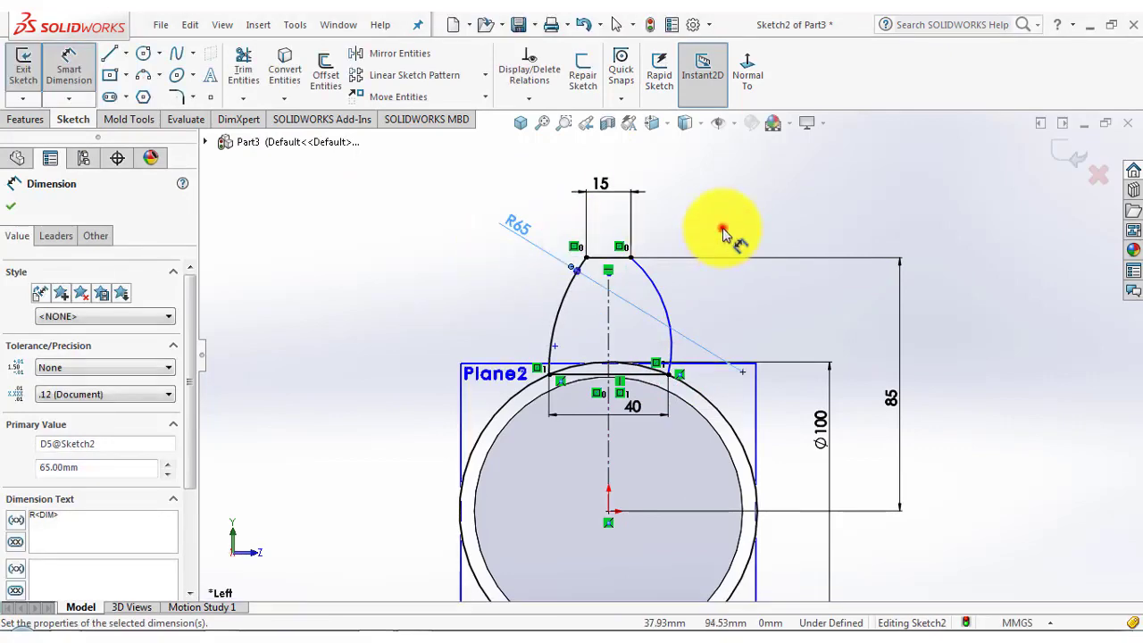
{"action": "left_click", "coordinate": [721, 224]}
Dimension the right tooth flank arc with a radius of 65 mm.
{"action": "left_click_drag", "start_coordinate": [657, 290], "coordinate": [712, 250]}
{"action": "left_click", "coordinate": [712, 247]}
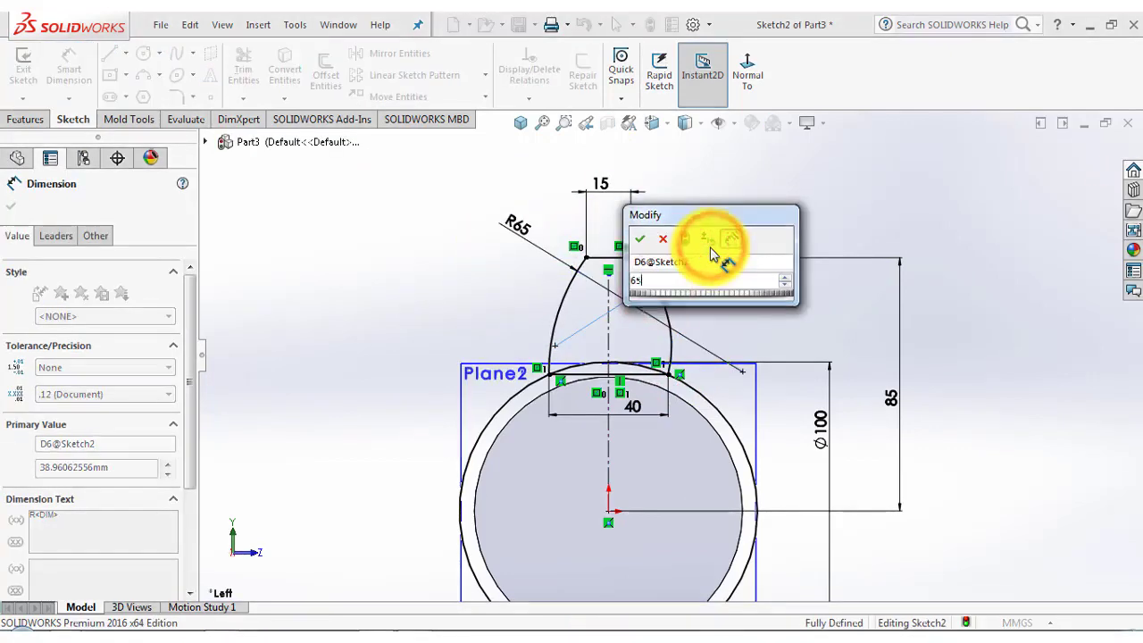
{"action": "type", "text": "65"}
{"action": "key", "text": "Return"}
{"action": "left_click", "coordinate": [788, 174]}
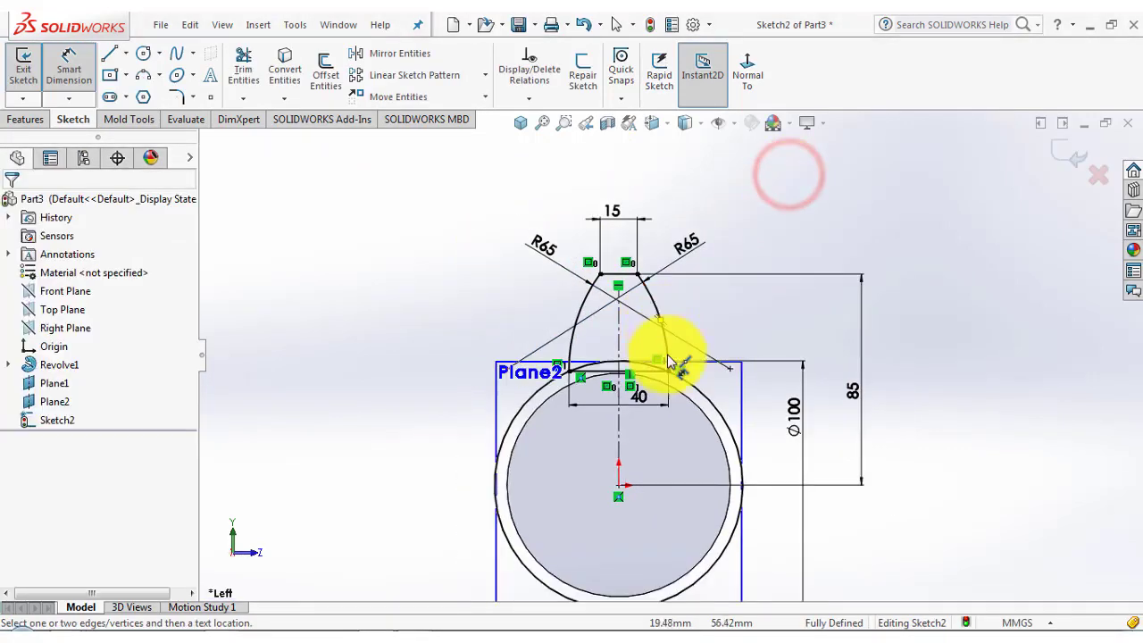
{"action": "left_click", "coordinate": [80, 85]}
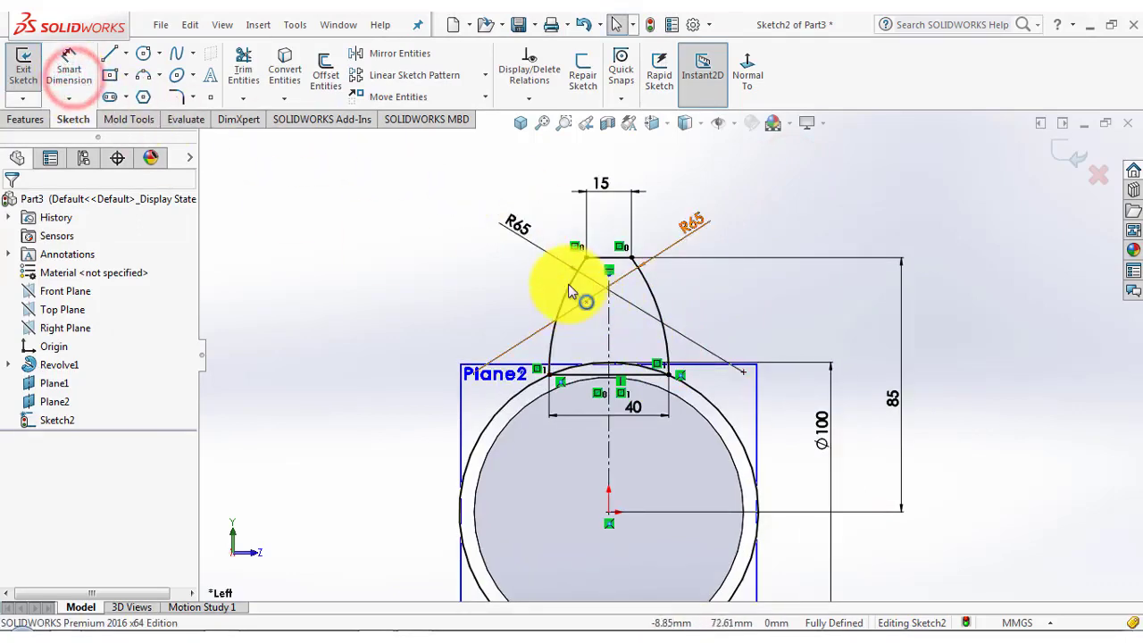
Circular-pattern the two flank arcs and the short upper line about the origin as 6 equally spaced instances over 360 degrees.
{"action": "left_click", "coordinate": [571, 283]}
{"action": "left_click", "coordinate": [596, 257], "text": "ctrl"}
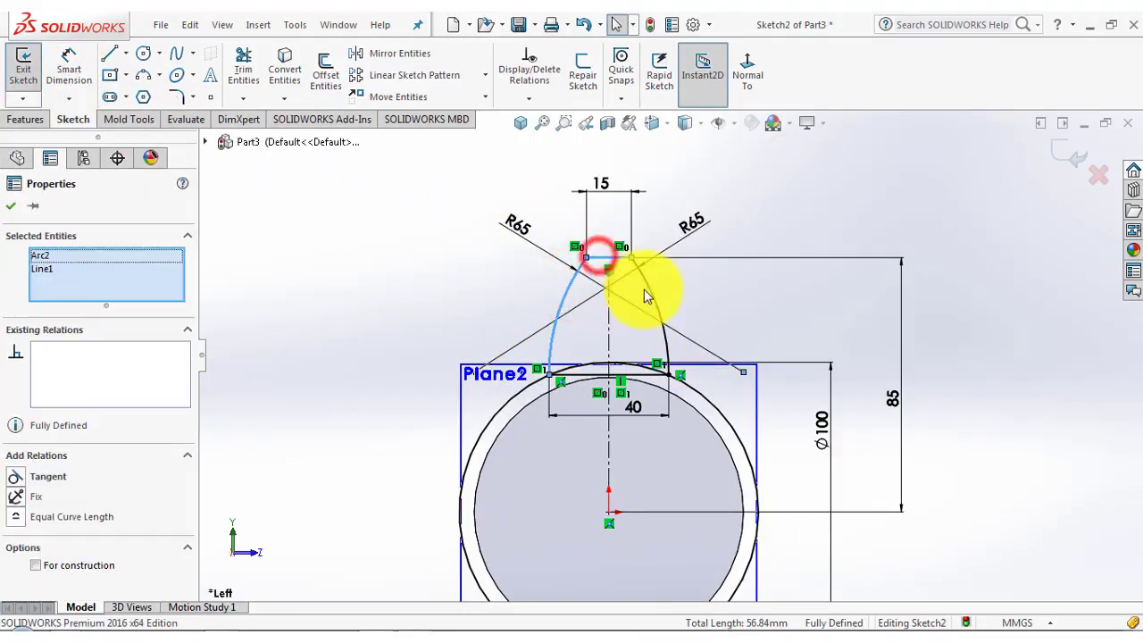
{"action": "left_click", "coordinate": [649, 293], "text": "ctrl"}
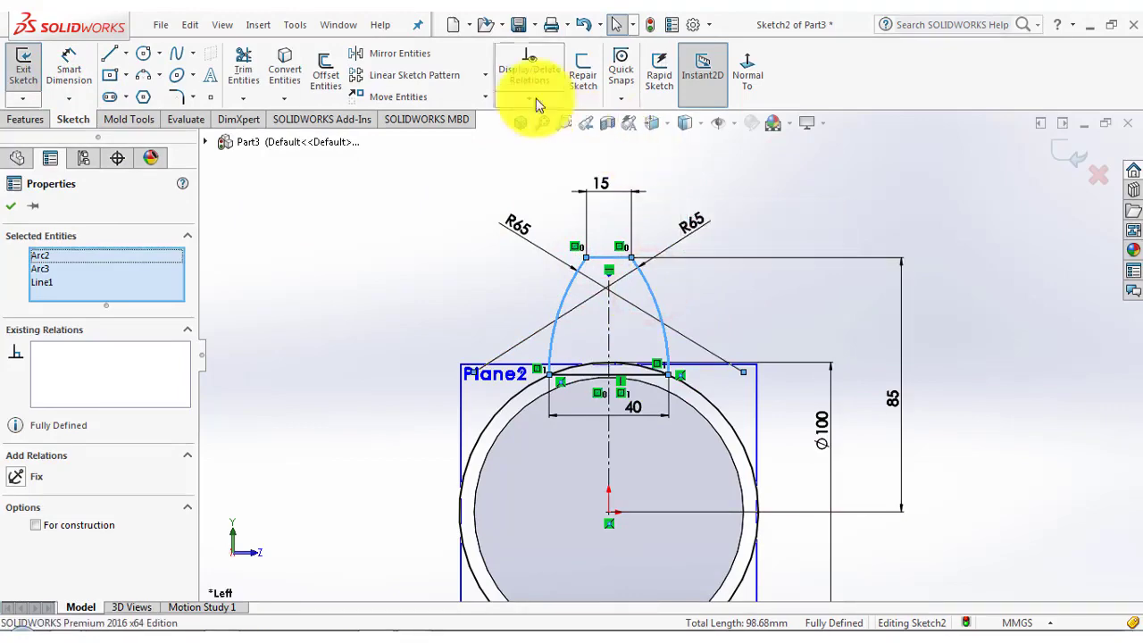
{"action": "left_click", "coordinate": [483, 77]}
{"action": "left_click", "coordinate": [475, 111]}
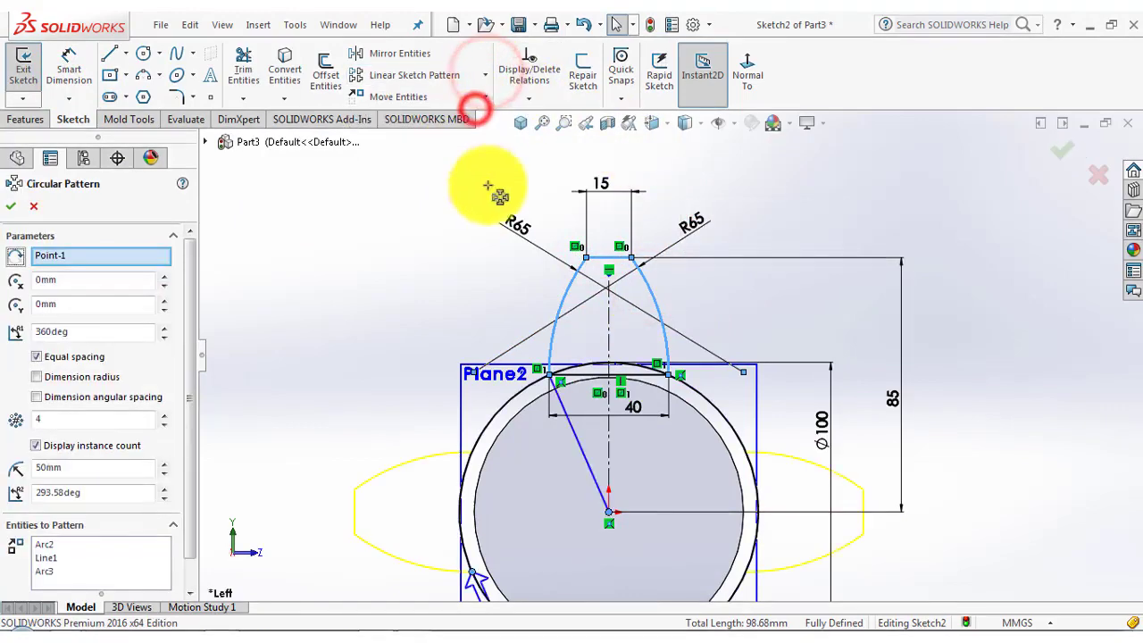
{"action": "scroll", "coordinate": [642, 375], "scroll_direction": "up", "scroll_amount": 2}
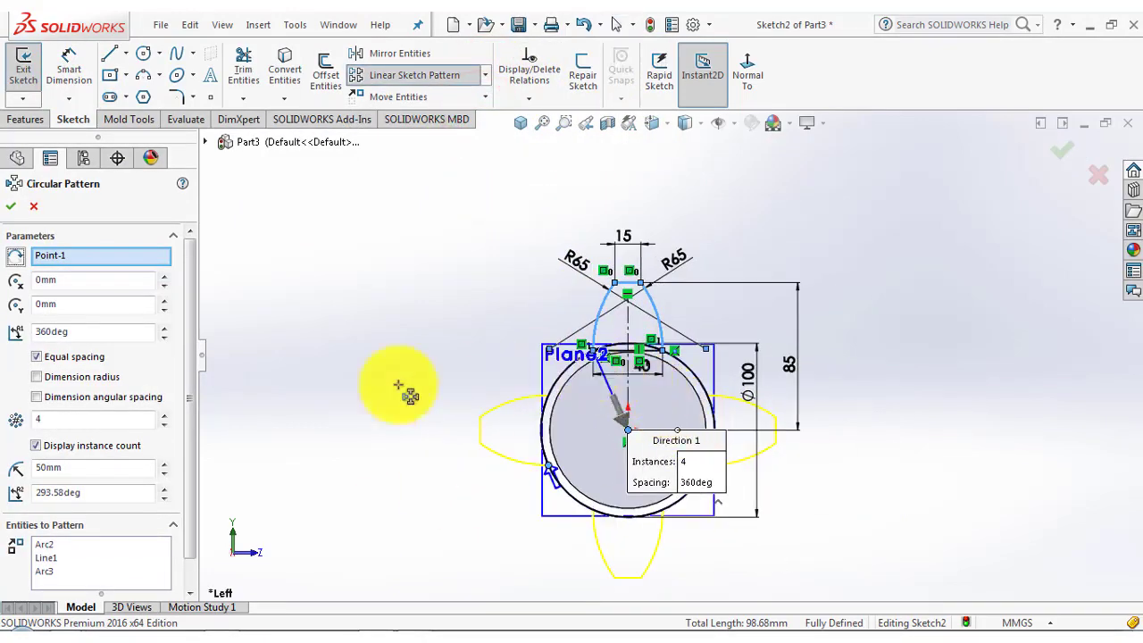
{"action": "left_click", "coordinate": [75, 417]}
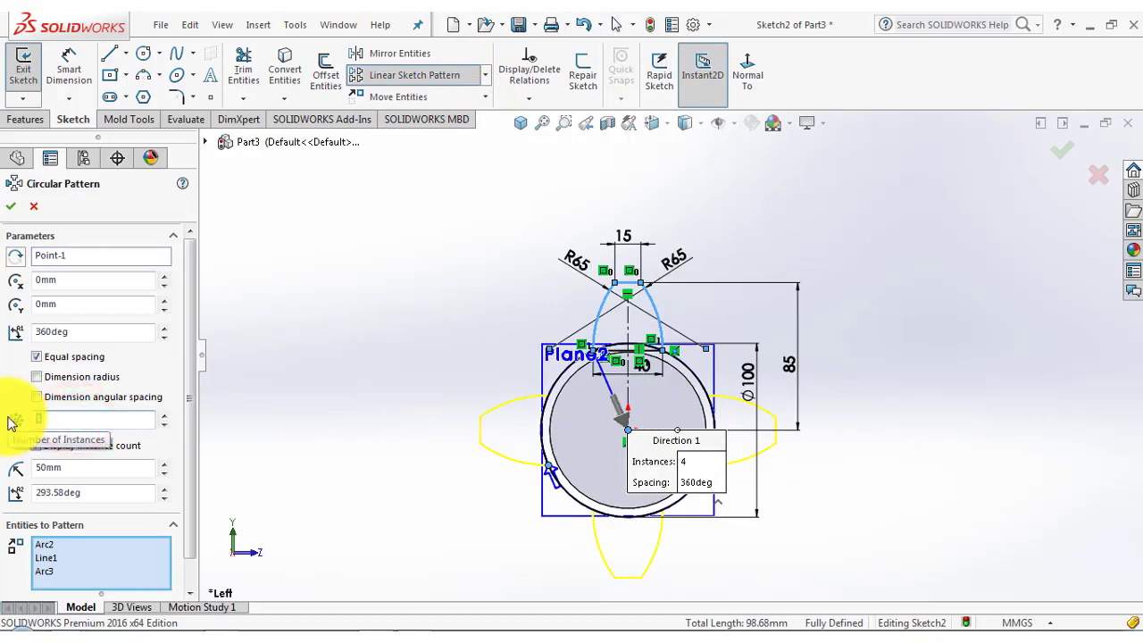
{"action": "left_click", "coordinate": [10, 205]}
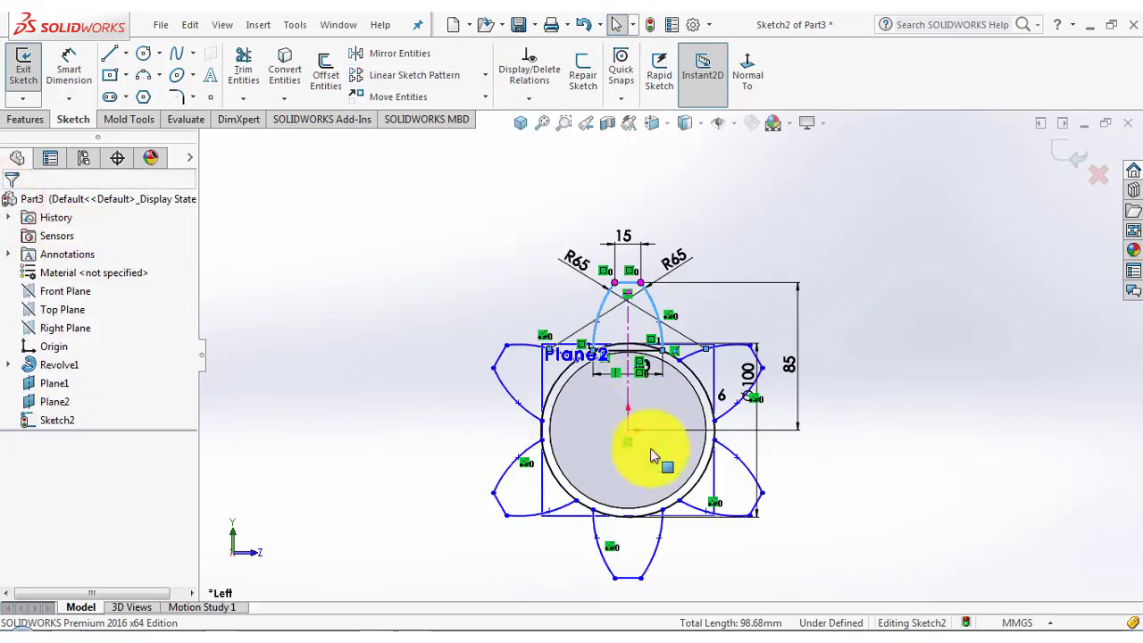
{"action": "scroll", "coordinate": [635, 504], "scroll_direction": "down", "scroll_amount": 1}
{"action": "left_click", "coordinate": [456, 223]}
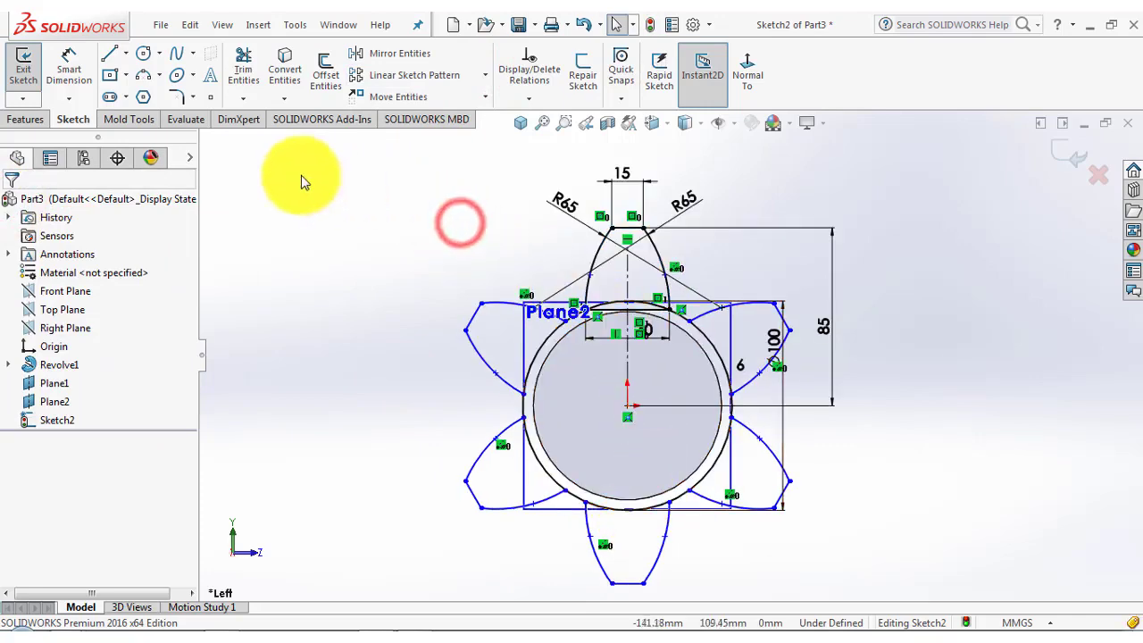
Power-trim the chord and the circle segments across the tooth bases to leave one gear outline, and exit the sketch.
{"action": "left_click", "coordinate": [244, 72]}
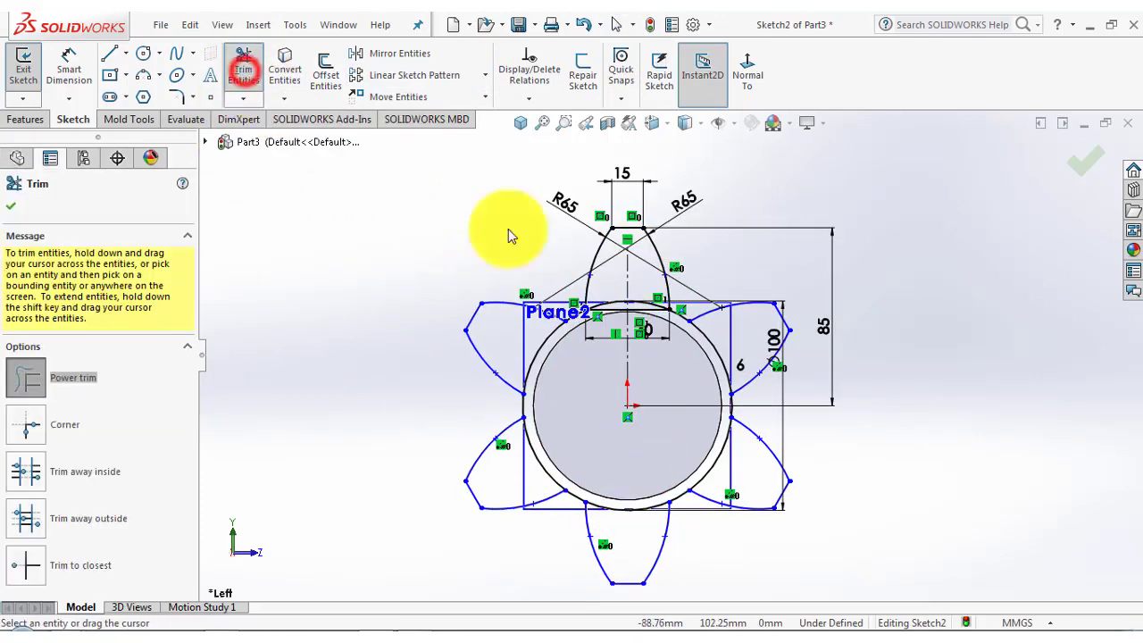
{"action": "scroll", "coordinate": [665, 326], "scroll_direction": "down", "scroll_amount": 1}
{"action": "mouse_move", "coordinate": [580, 335]}
{"action": "left_mouse_down"}
{"action": "mouse_move", "coordinate": [651, 328]}
{"action": "mouse_move", "coordinate": [650, 375]}
{"action": "mouse_move", "coordinate": [719, 380]}
{"action": "mouse_move", "coordinate": [765, 509]}
{"action": "left_mouse_up"}
{"action": "mouse_move", "coordinate": [633, 474]}
{"action": "left_mouse_down"}
{"action": "mouse_move", "coordinate": [577, 454]}
{"action": "mouse_move", "coordinate": [530, 474]}
{"action": "mouse_move", "coordinate": [577, 390]}
{"action": "mouse_move", "coordinate": [502, 345]}
{"action": "mouse_move", "coordinate": [602, 378]}
{"action": "mouse_move", "coordinate": [697, 327]}
{"action": "mouse_move", "coordinate": [697, 340]}
{"action": "left_mouse_up"}
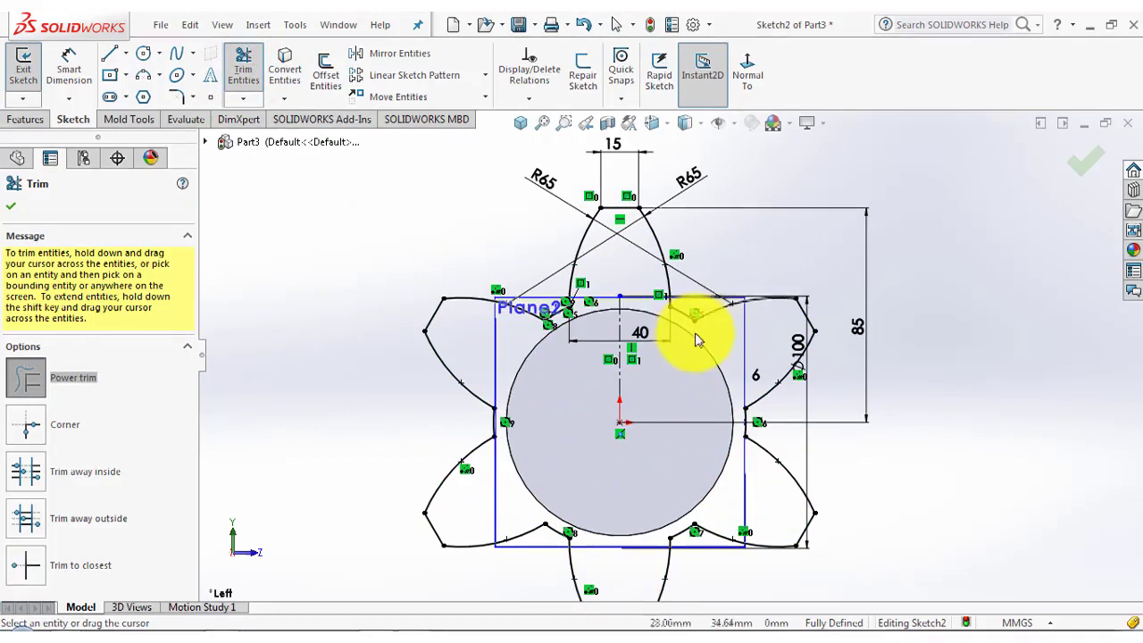
{"action": "left_click", "coordinate": [1085, 164]}
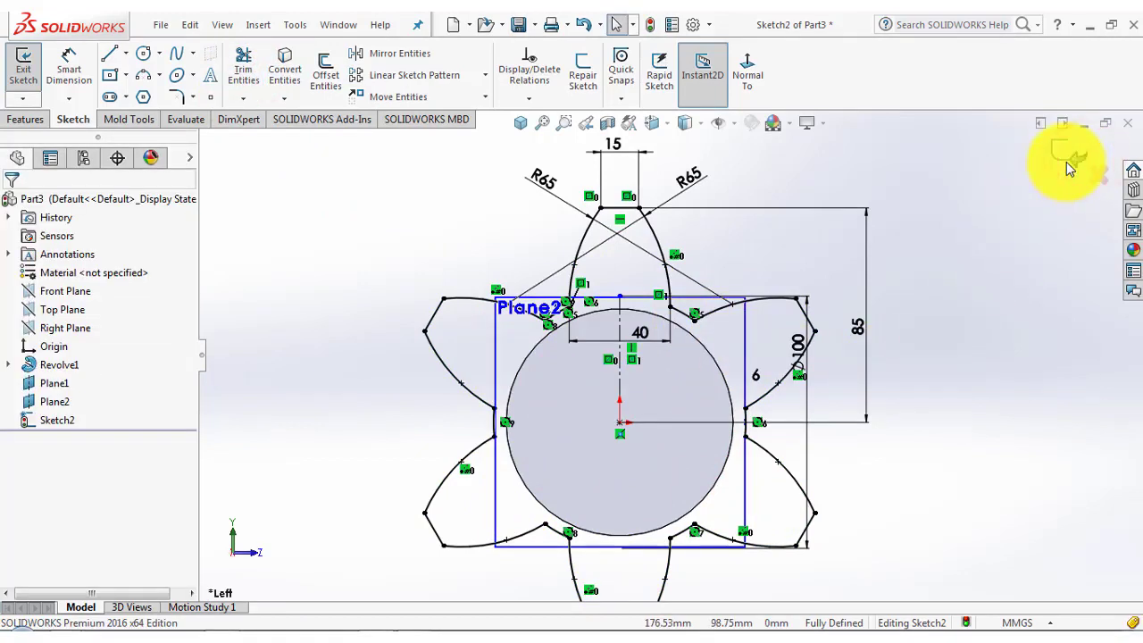
{"action": "left_click", "coordinate": [1066, 164]}
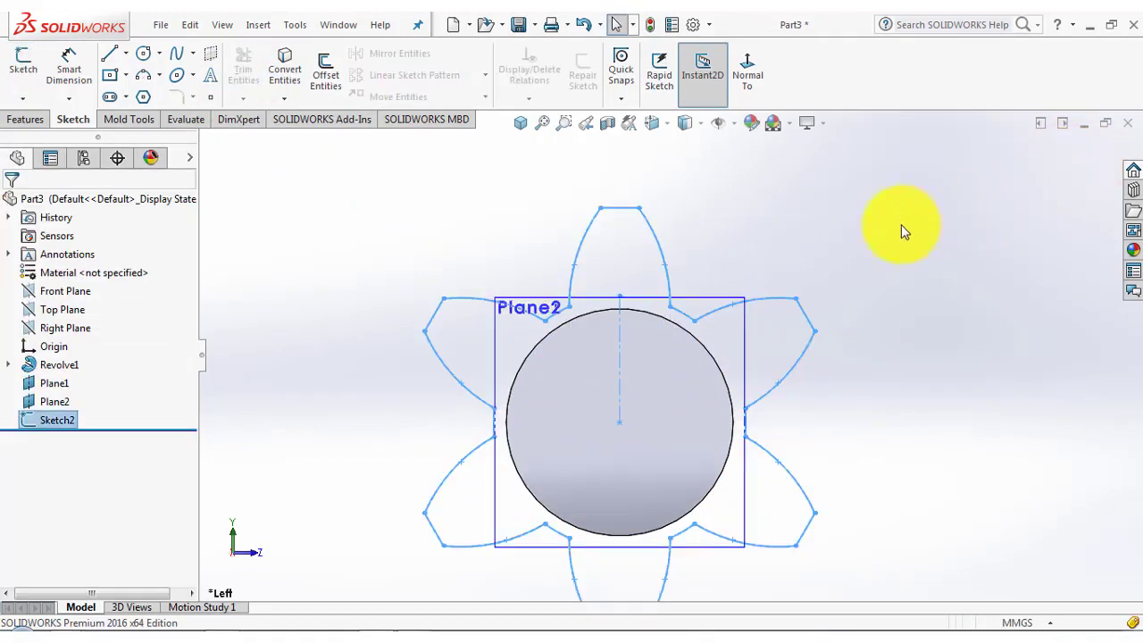
{"action": "key", "text": "z"}
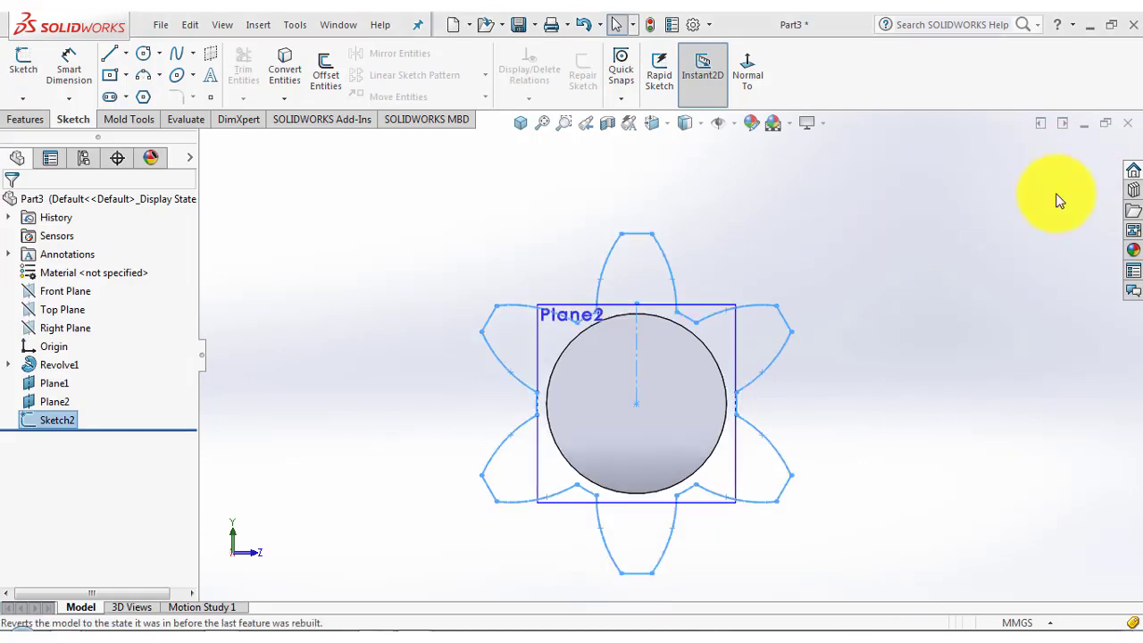
{"action": "left_click", "coordinate": [1056, 198]}
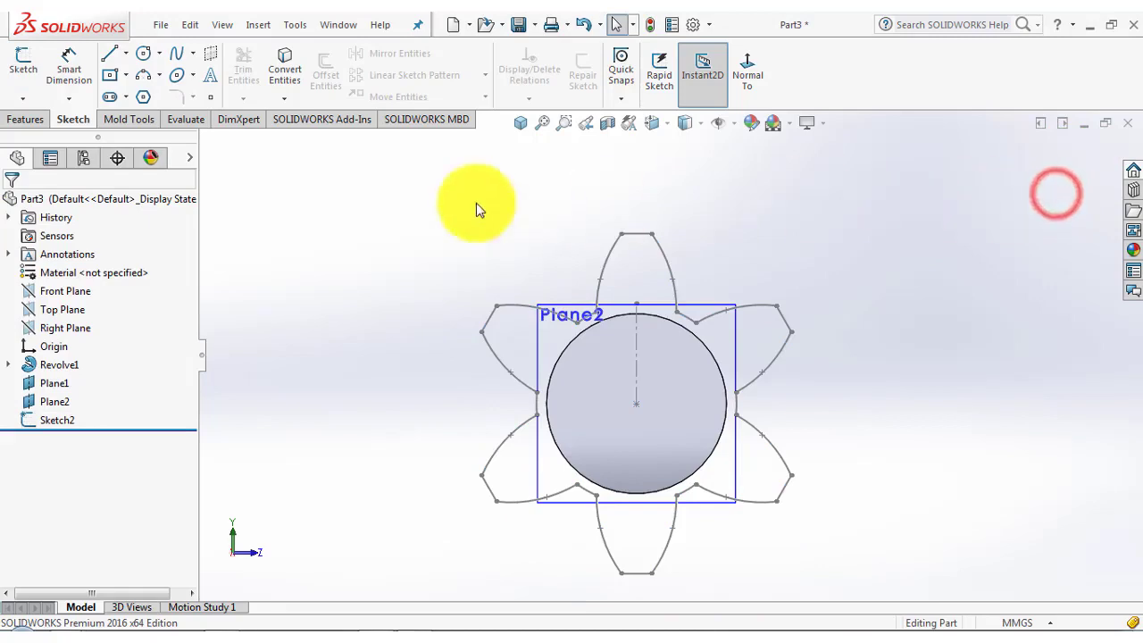
Start a new sketch on Plane1 and view it face-on.
{"action": "left_click", "coordinate": [25, 71]}
{"action": "left_click", "coordinate": [521, 125]}
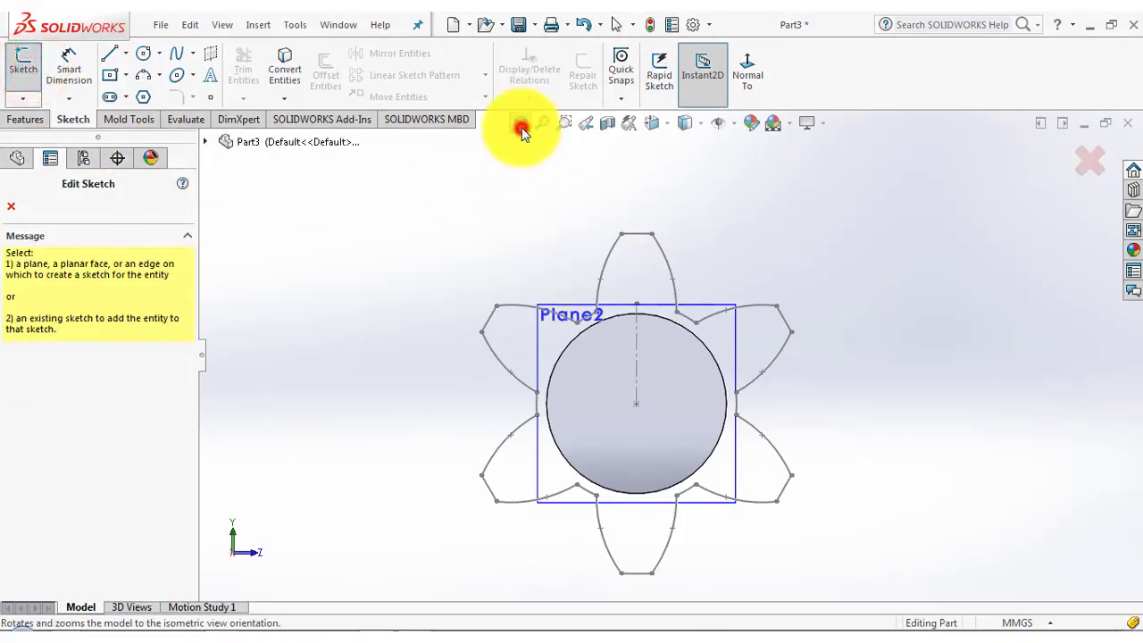
{"action": "left_click", "coordinate": [553, 280]}
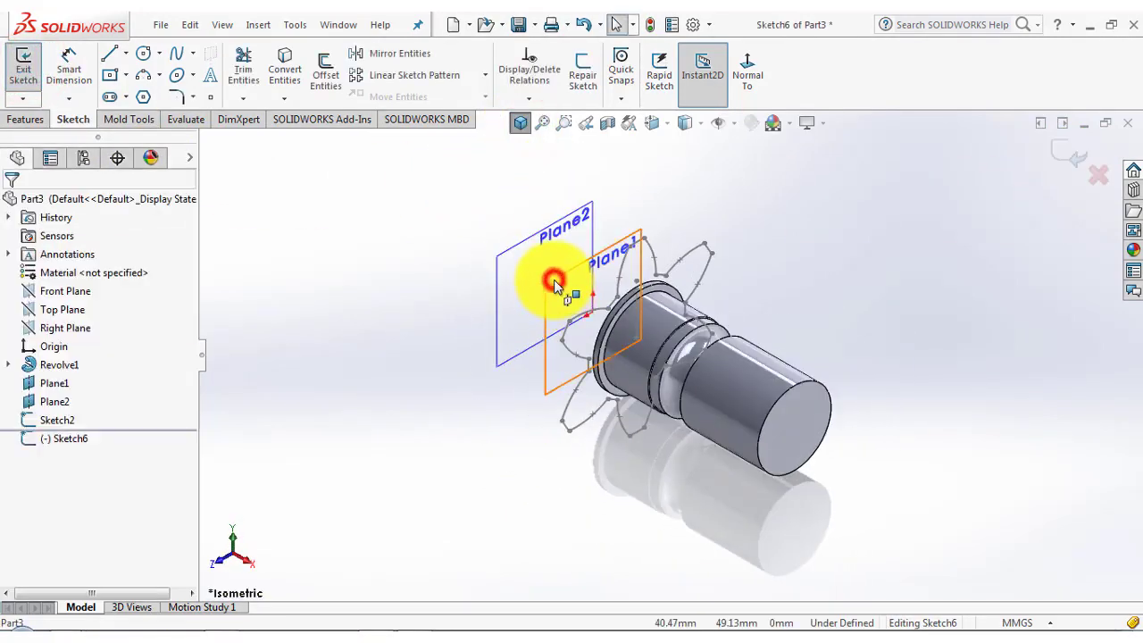
{"action": "left_click", "coordinate": [747, 76]}
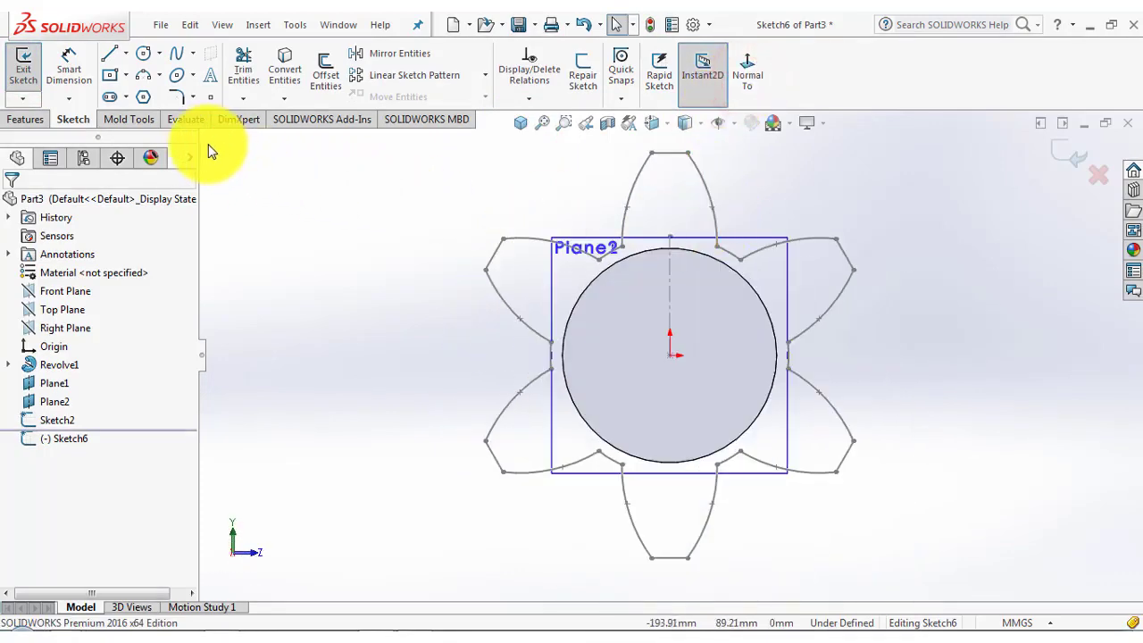
Convert the whole six-tooth outline of Sketch2 into the new sketch on Plane1.
{"action": "left_click", "coordinate": [282, 76]}
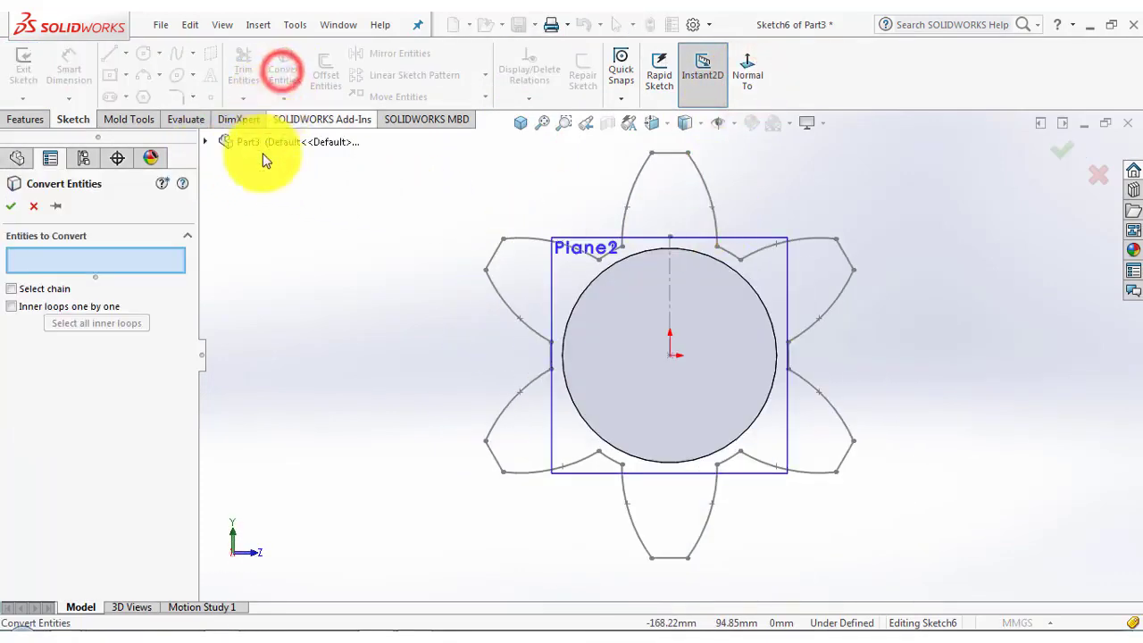
{"action": "left_click", "coordinate": [205, 140]}
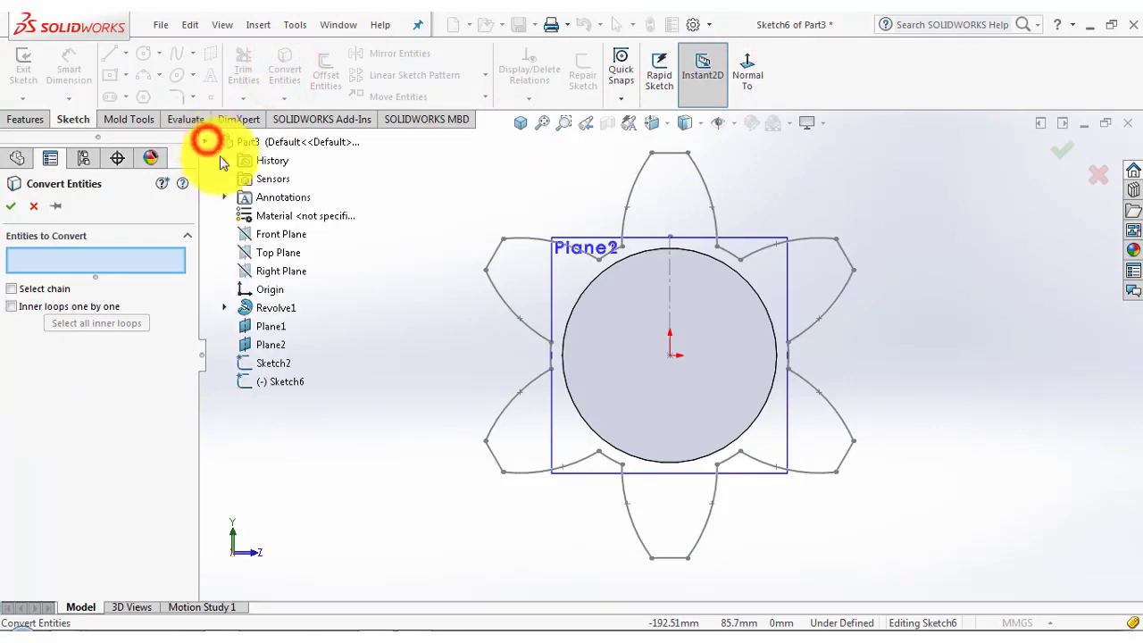
{"action": "left_click", "coordinate": [274, 363]}
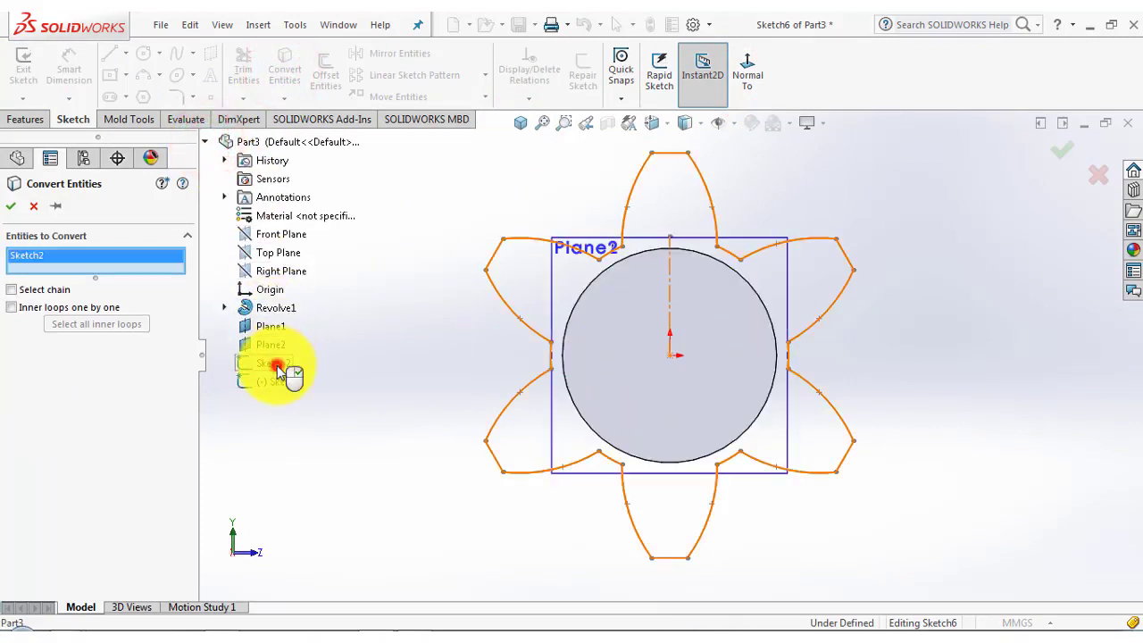
{"action": "left_click", "coordinate": [9, 207]}
Scale all entities of the converted gear outline by 0.75 about the origin, without keeping a copy.
{"action": "left_click", "coordinate": [486, 97]}
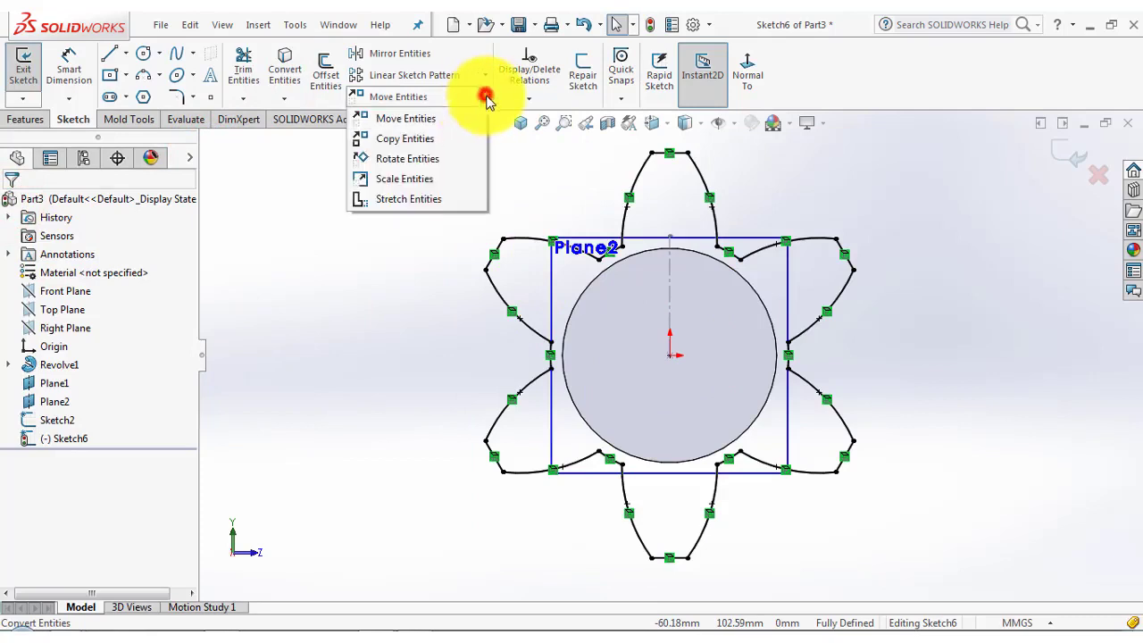
{"action": "left_click", "coordinate": [439, 178]}
{"action": "scroll", "coordinate": [493, 232], "scroll_direction": "up", "scroll_amount": 3}
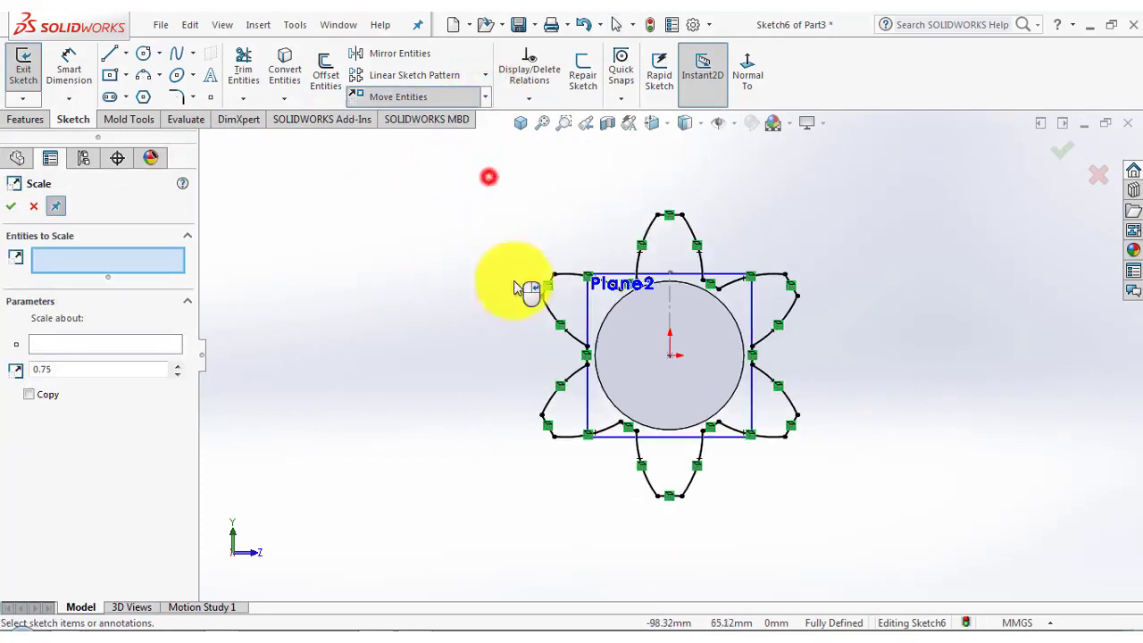
{"action": "mouse_move", "coordinate": [488, 177]}
{"action": "left_mouse_down"}
{"action": "mouse_move", "coordinate": [798, 571]}
{"action": "mouse_move", "coordinate": [860, 541]}
{"action": "mouse_move", "coordinate": [842, 535]}
{"action": "left_mouse_up"}
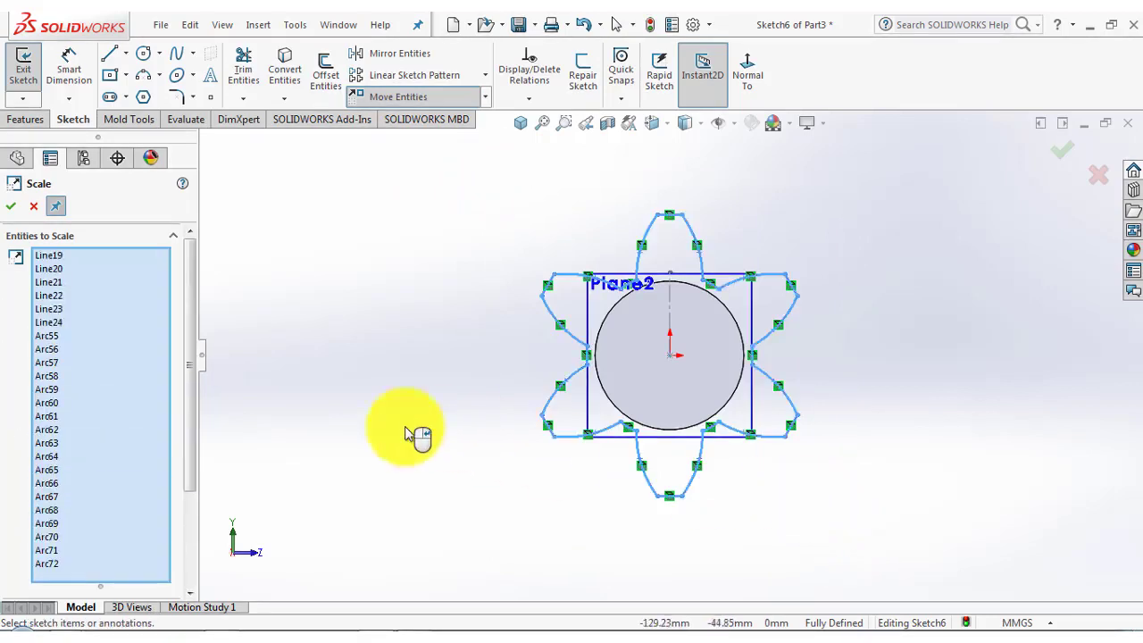
{"action": "left_click_drag", "start_coordinate": [188, 301], "coordinate": [189, 395]}
{"action": "left_click", "coordinate": [123, 517]}
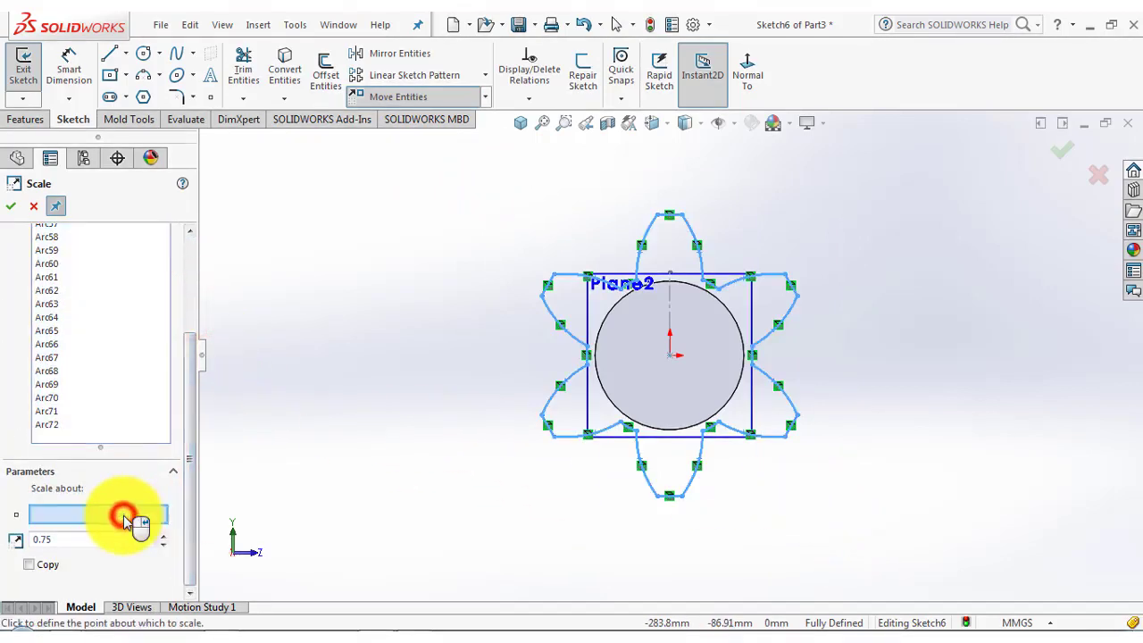
{"action": "left_click", "coordinate": [672, 354]}
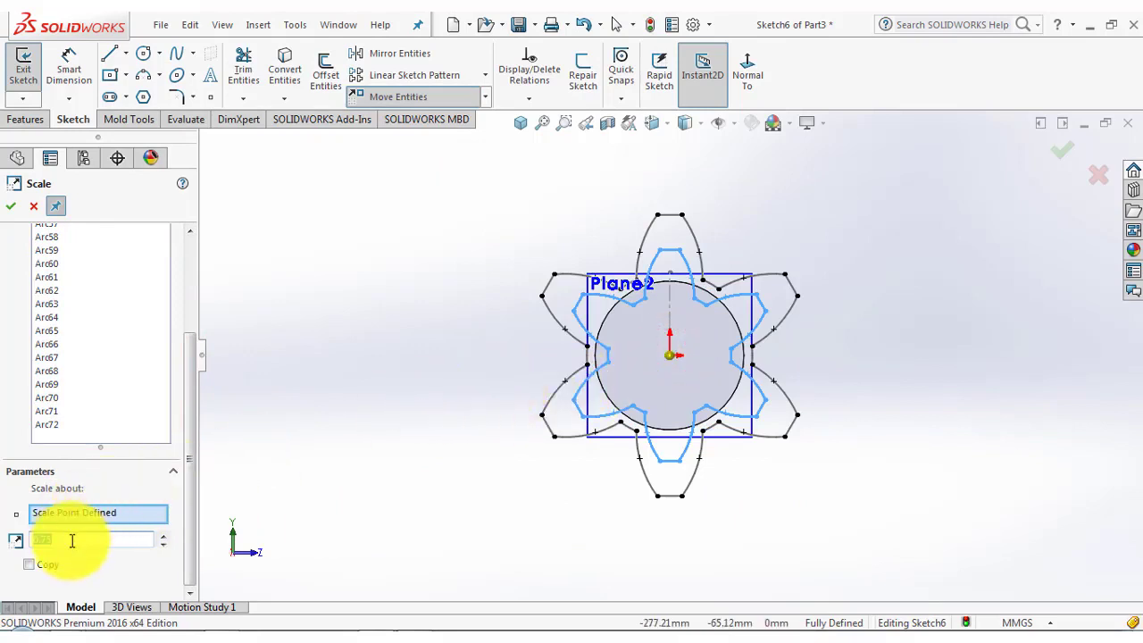
{"action": "left_click", "coordinate": [11, 208]}
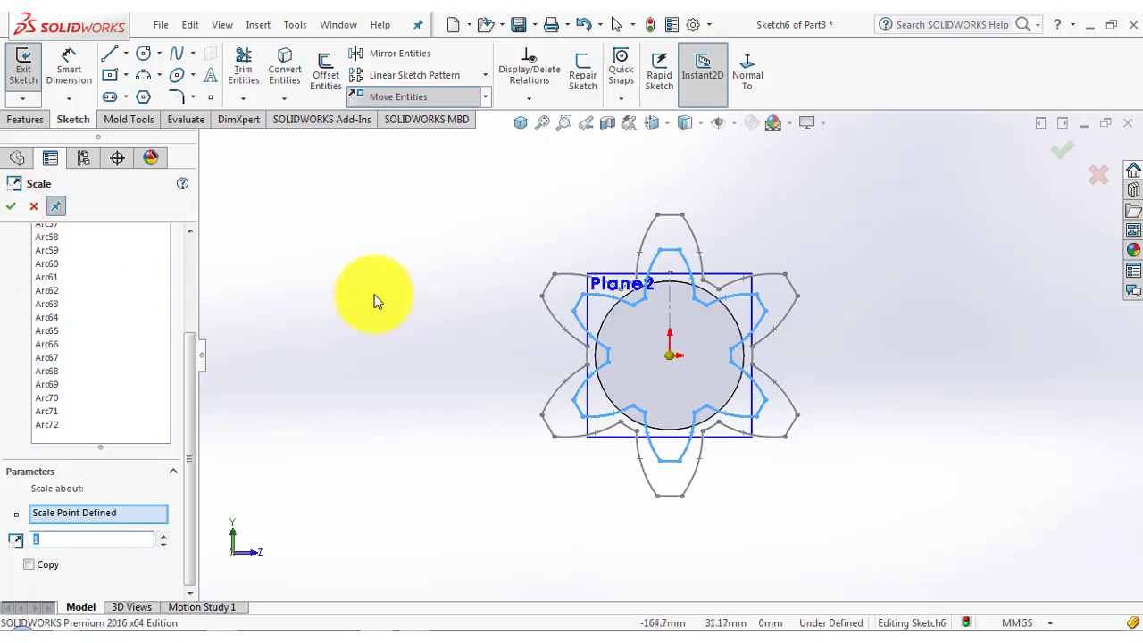
{"action": "left_click", "coordinate": [15, 208]}
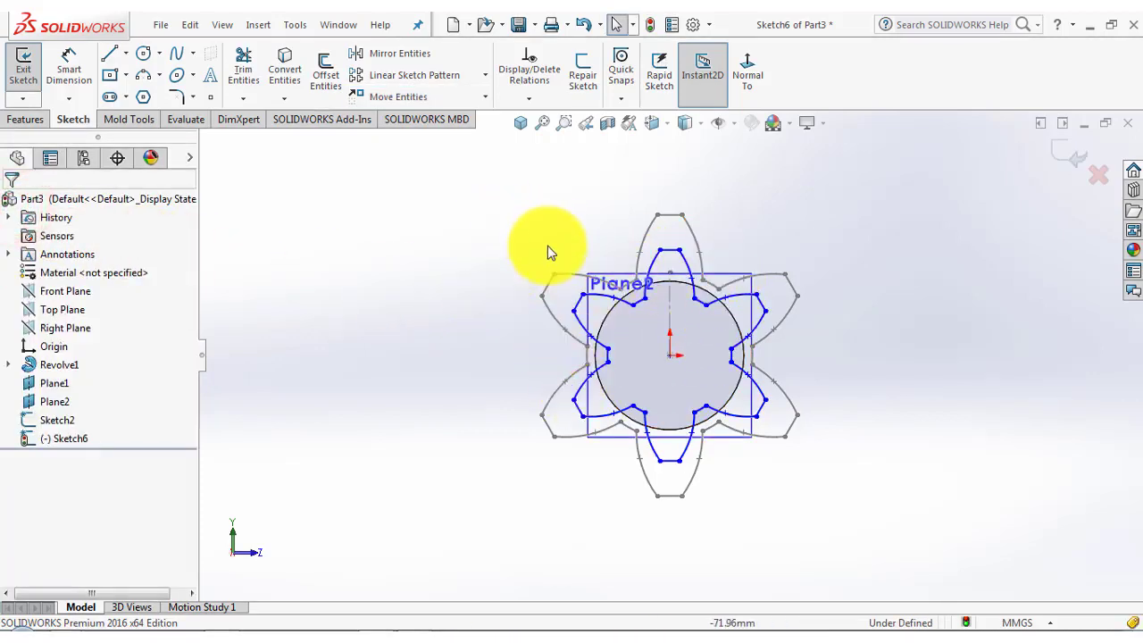
Rotate all entities of the scaled gear outline, using the origin as the center of rotation.
{"action": "left_click", "coordinate": [485, 75]}
{"action": "left_click", "coordinate": [451, 176]}
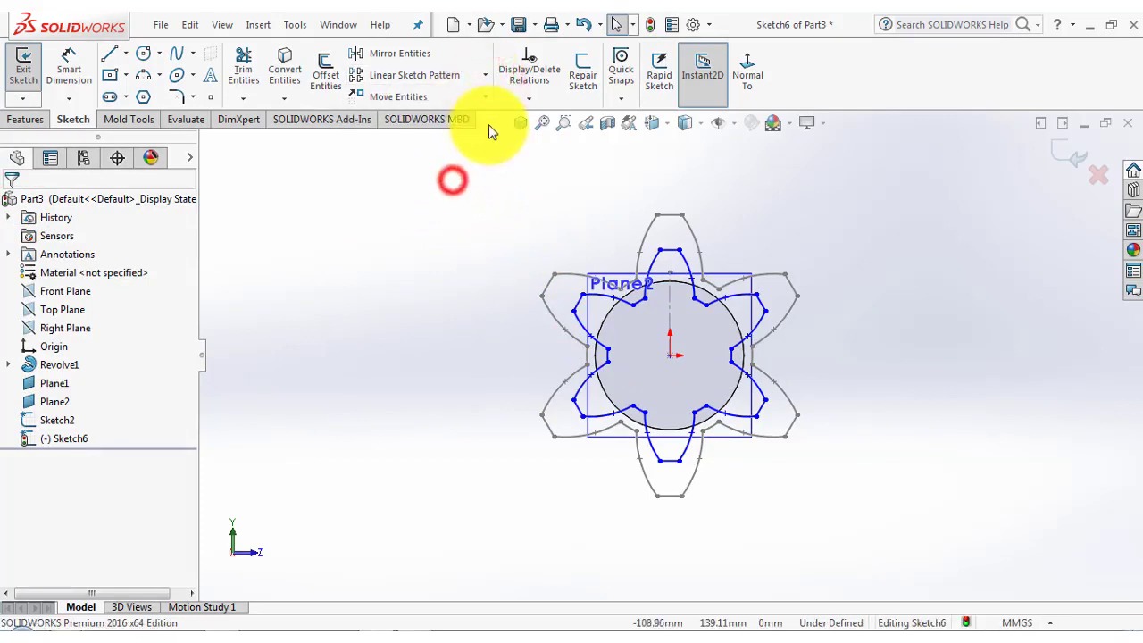
{"action": "left_click", "coordinate": [485, 97]}
{"action": "left_click", "coordinate": [430, 168]}
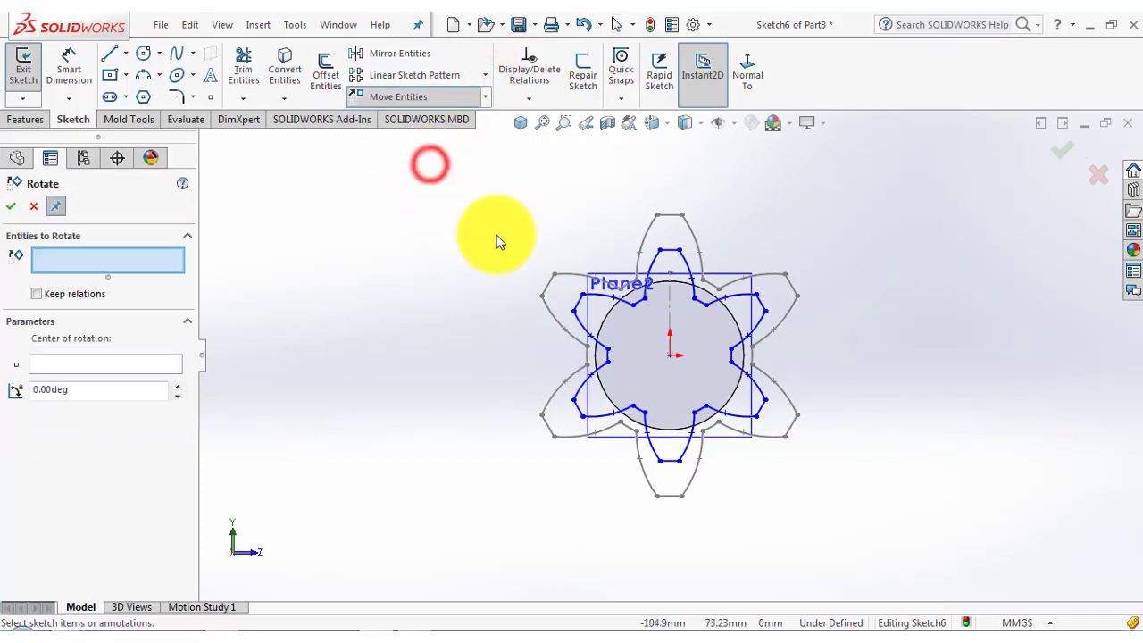
{"action": "mouse_move", "coordinate": [480, 165]}
{"action": "left_mouse_down"}
{"action": "mouse_move", "coordinate": [599, 466]}
{"action": "mouse_move", "coordinate": [878, 547]}
{"action": "mouse_move", "coordinate": [863, 533]}
{"action": "left_mouse_up"}
{"action": "left_click", "coordinate": [195, 305]}
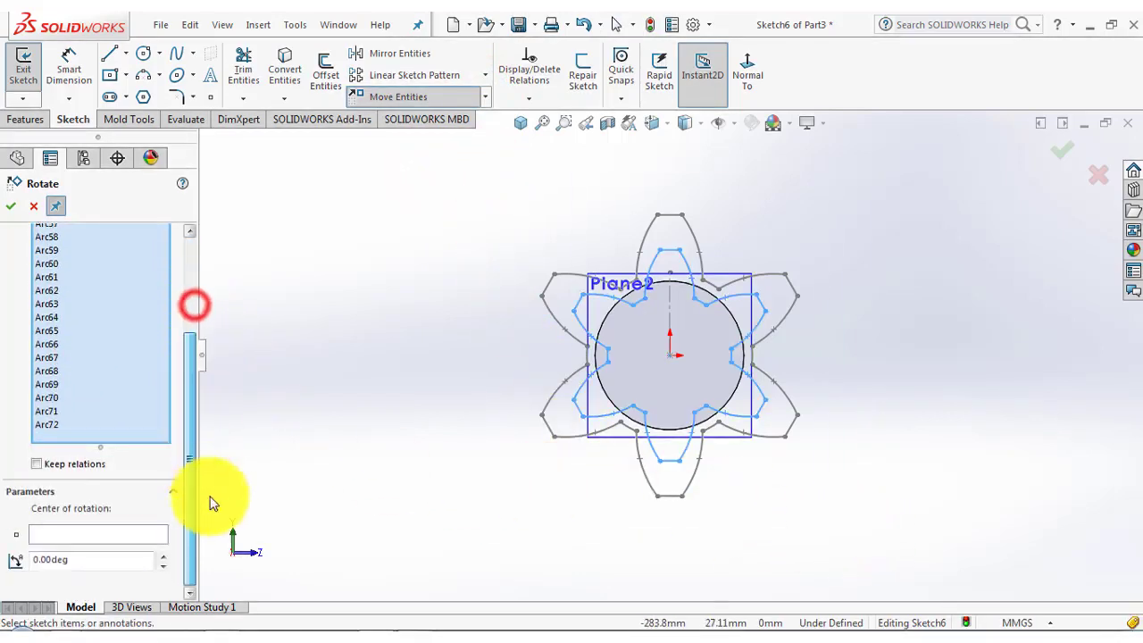
{"action": "left_click", "coordinate": [110, 535]}
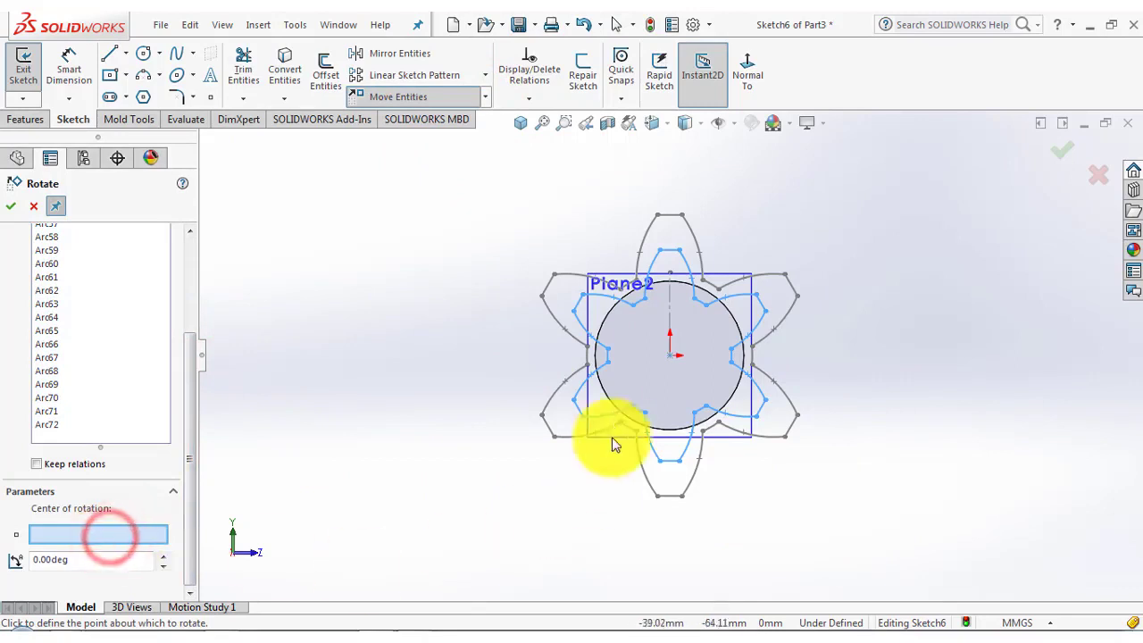
{"action": "left_click", "coordinate": [670, 357]}
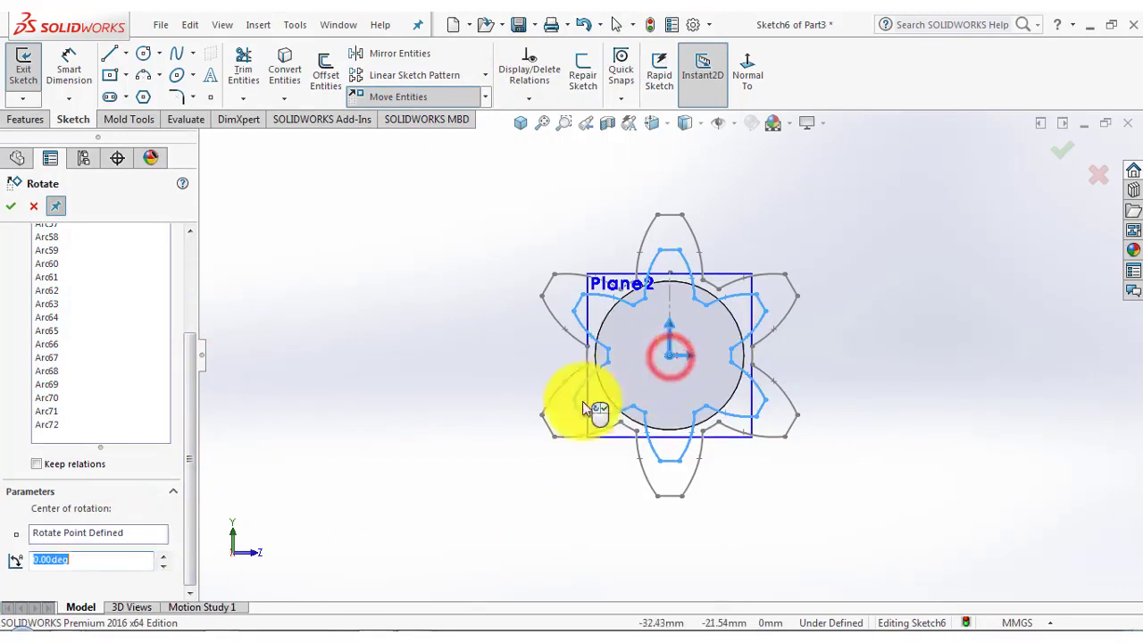
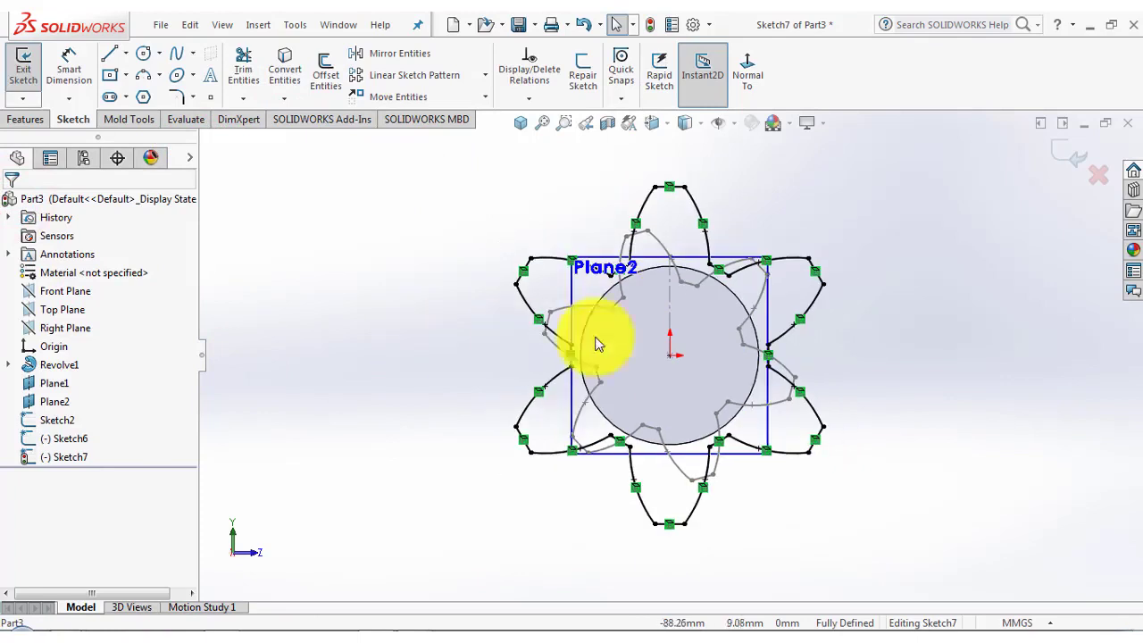
Scale all entities of the converted gear outline in Sketch7 by 0.5 about the origin.
{"action": "left_click", "coordinate": [485, 96]}
{"action": "left_click", "coordinate": [402, 178]}
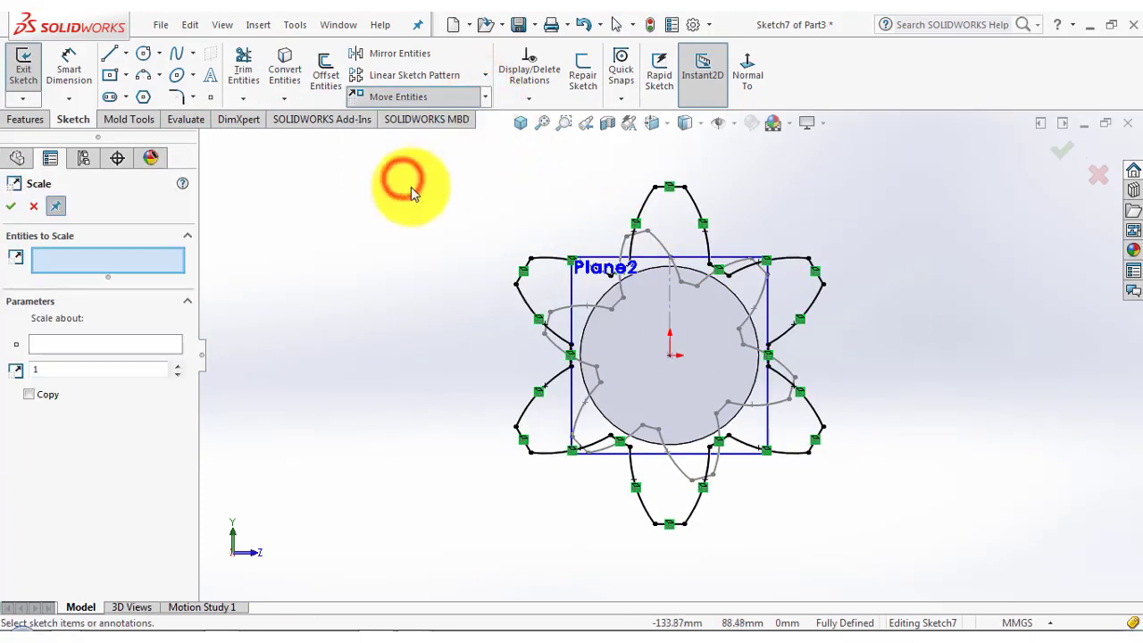
{"action": "mouse_move", "coordinate": [413, 154]}
{"action": "left_mouse_down"}
{"action": "mouse_move", "coordinate": [815, 500]}
{"action": "mouse_move", "coordinate": [919, 556]}
{"action": "left_mouse_up"}
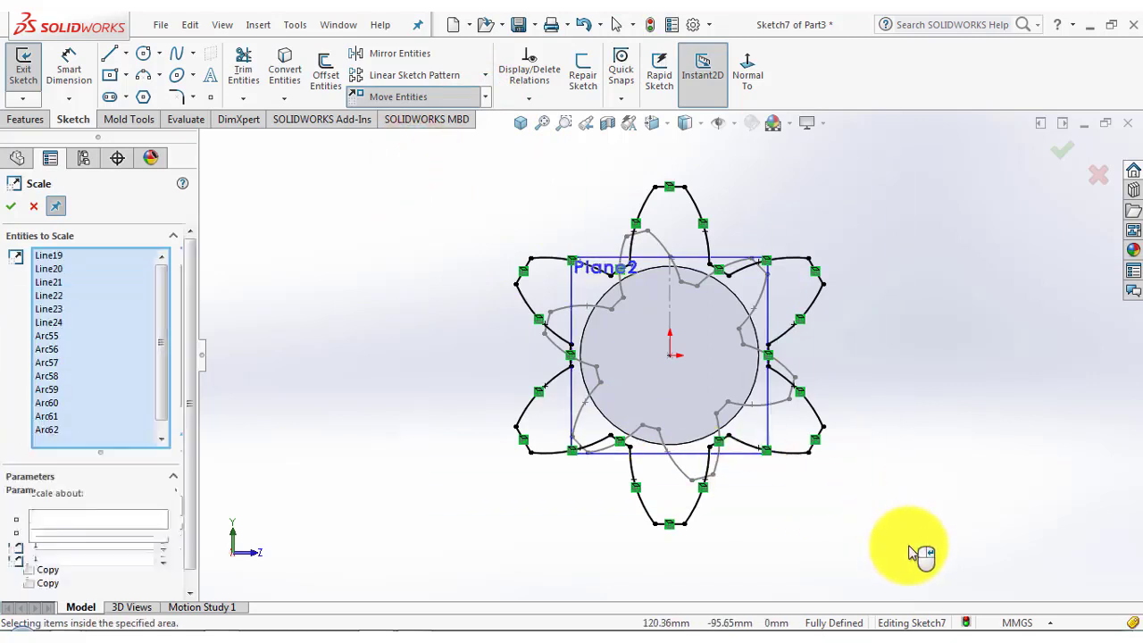
{"action": "left_click", "coordinate": [188, 286]}
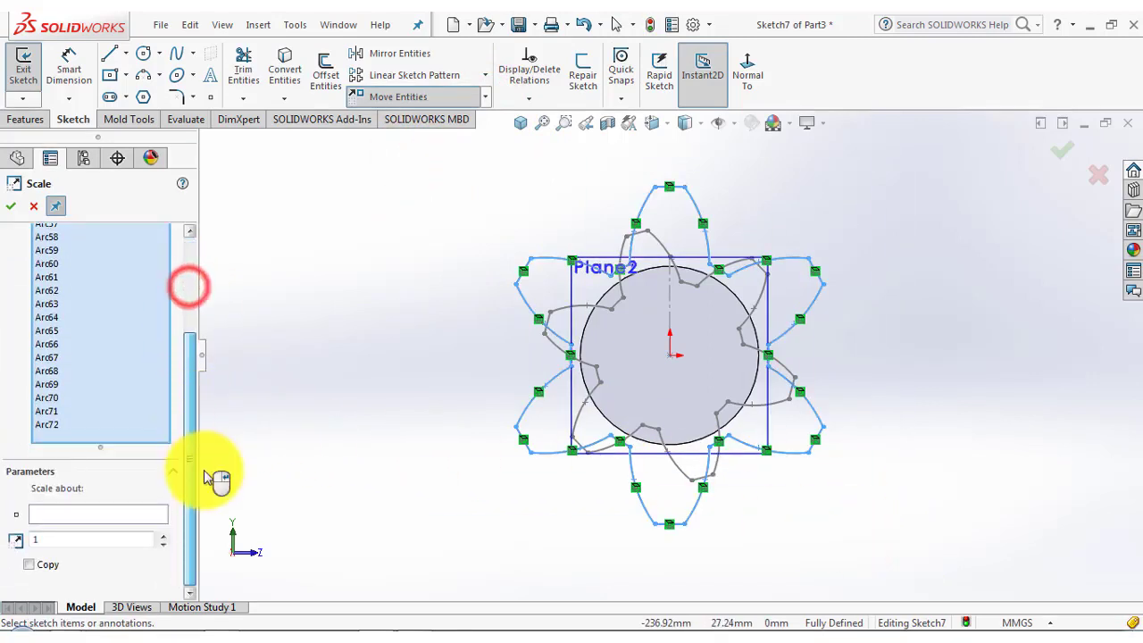
{"action": "left_click", "coordinate": [97, 513]}
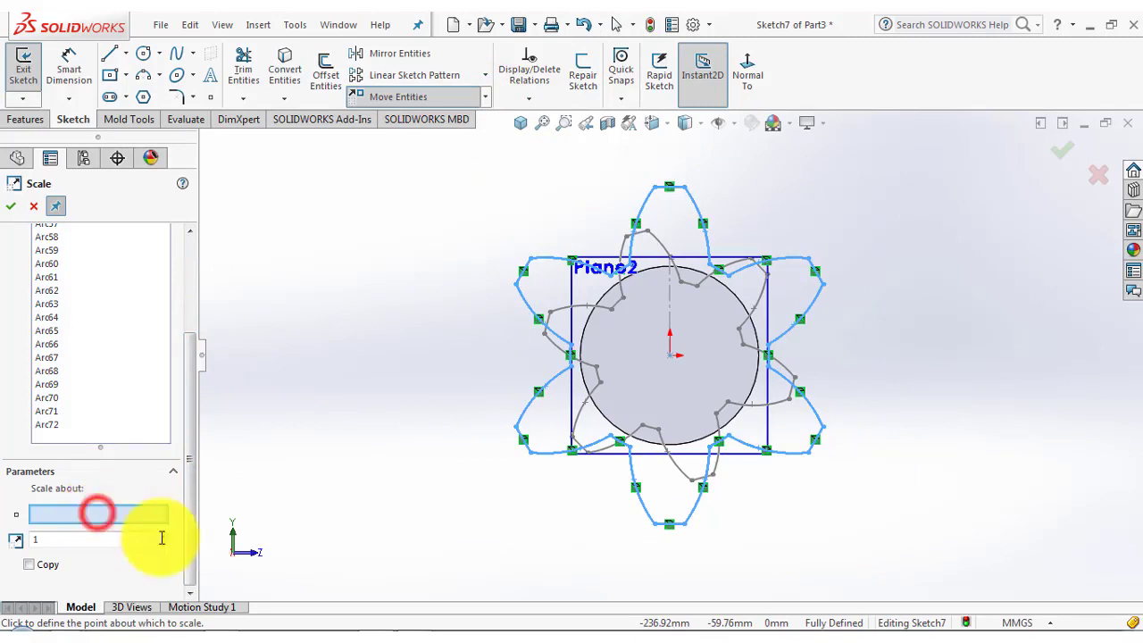
{"action": "left_click", "coordinate": [670, 357]}
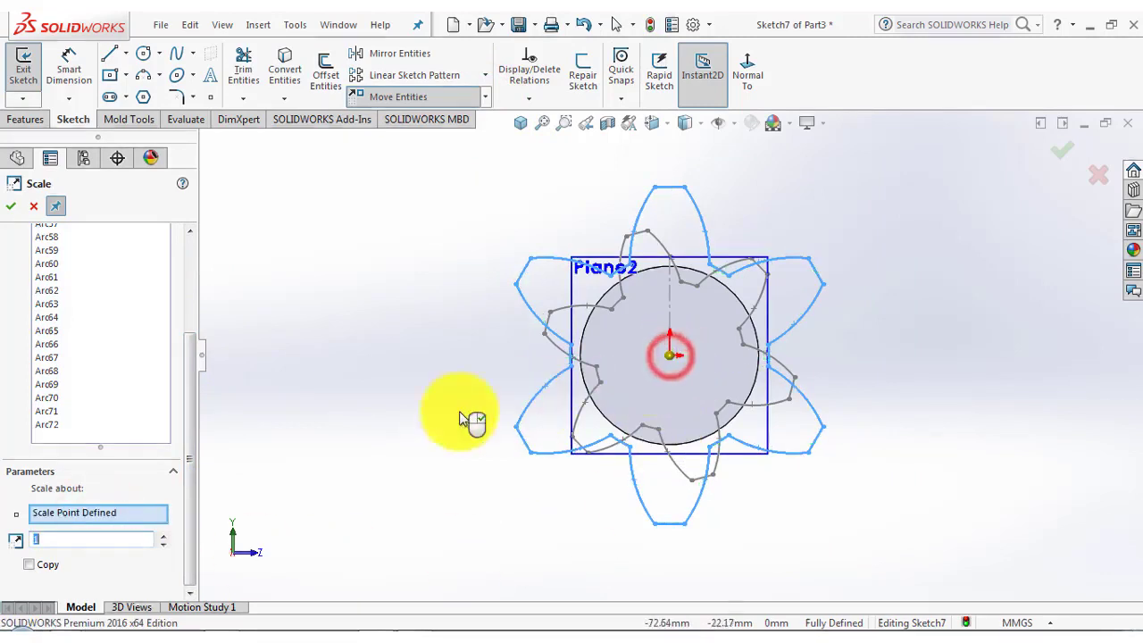
{"action": "left_click", "coordinate": [69, 542]}
{"action": "type", "text": ".5"}
{"action": "key", "text": "Return"}
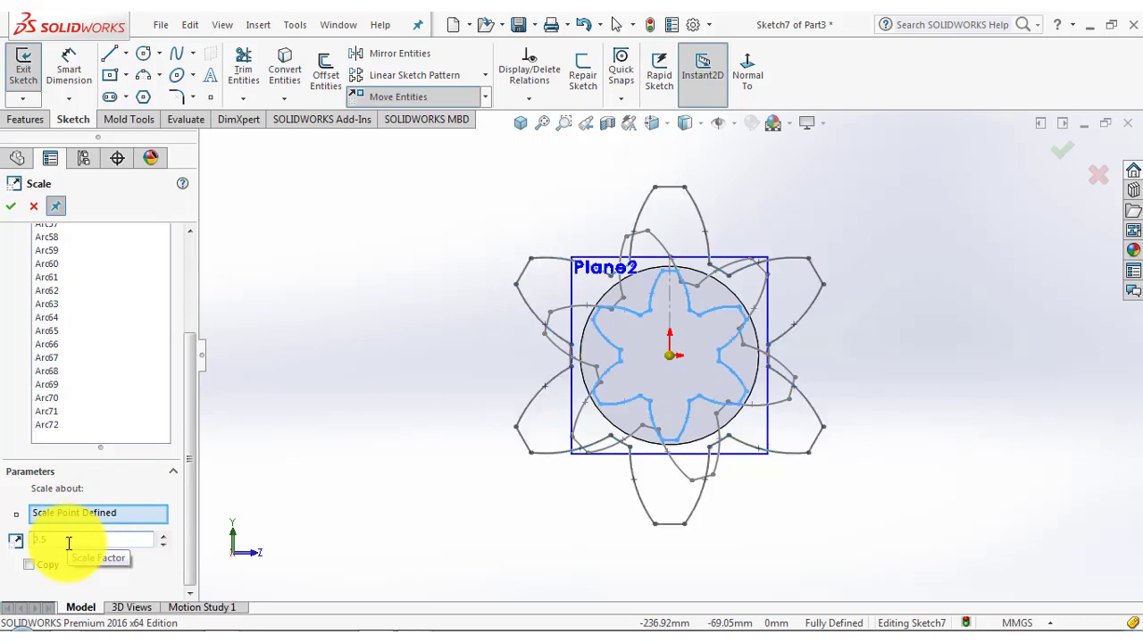
{"action": "left_click", "coordinate": [13, 205]}
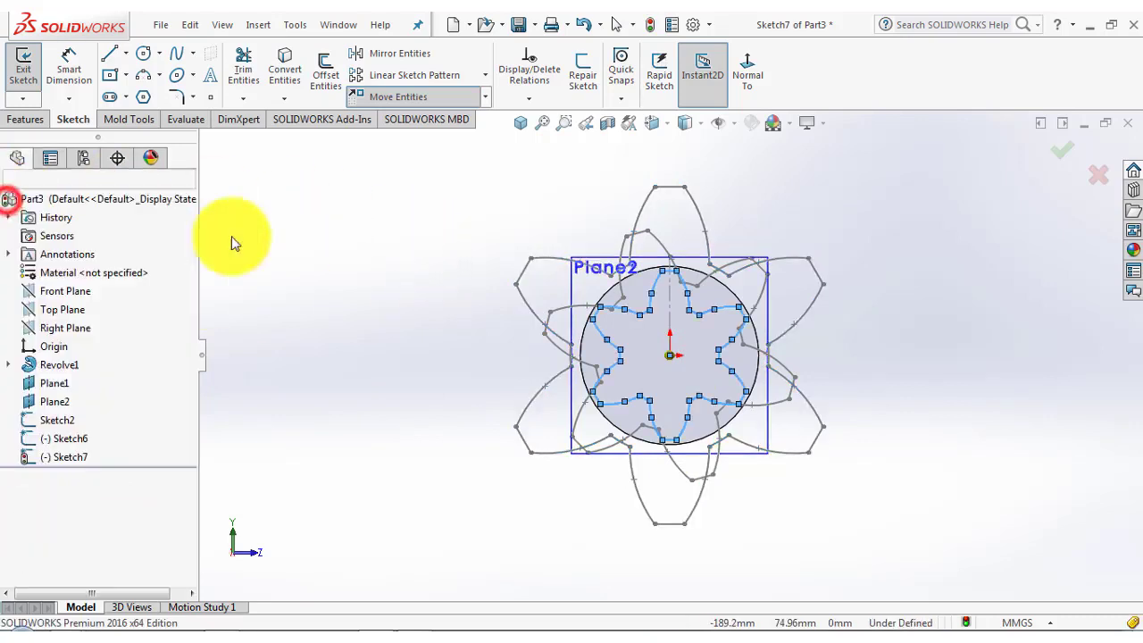
{"action": "left_click", "coordinate": [364, 216]}
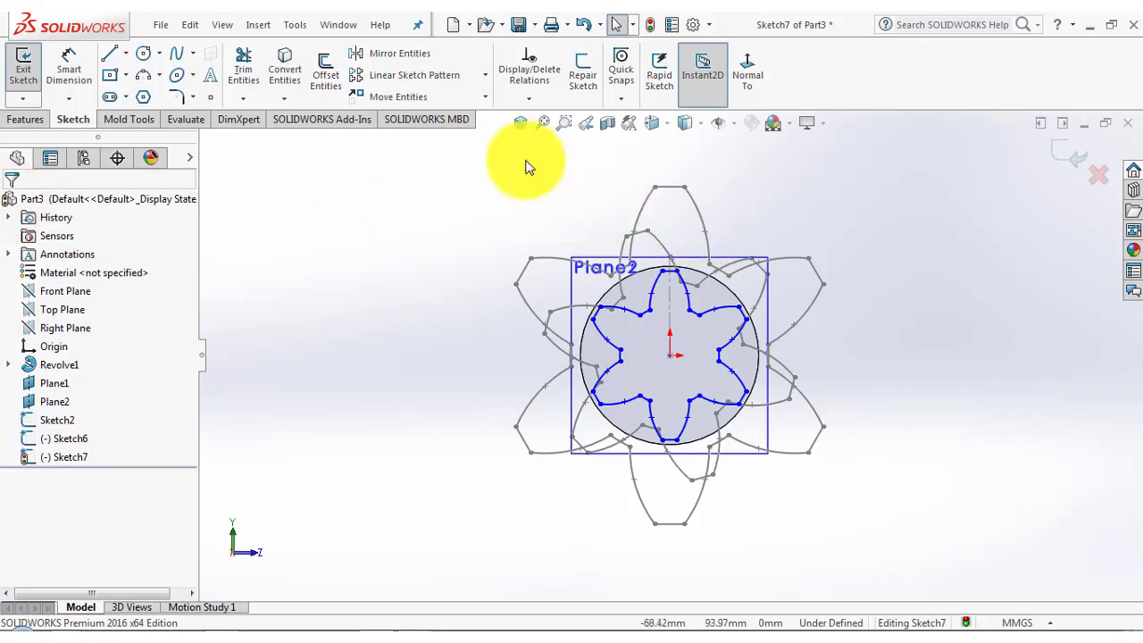
Rotate the half-size gear outline 30 degrees about the origin, exit the sketch and show the part in isometric view.
{"action": "left_click", "coordinate": [484, 96]}
{"action": "left_click", "coordinate": [447, 158]}
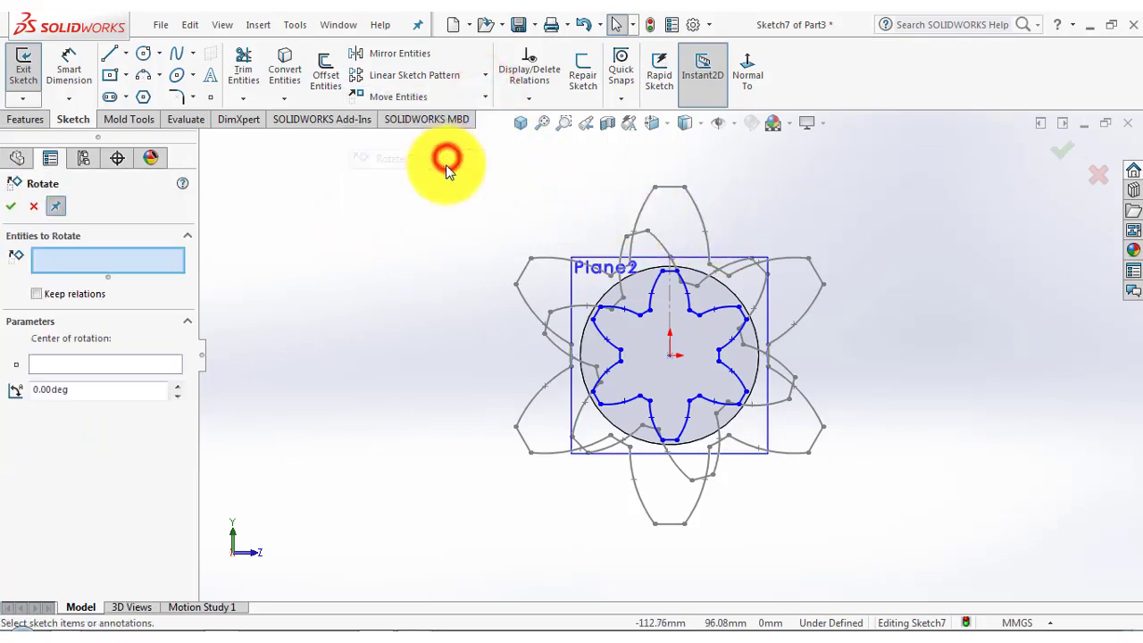
{"action": "mouse_move", "coordinate": [436, 152]}
{"action": "left_mouse_down"}
{"action": "mouse_move", "coordinate": [510, 375]}
{"action": "mouse_move", "coordinate": [955, 549]}
{"action": "left_mouse_up"}
{"action": "left_click_drag", "start_coordinate": [189, 286], "coordinate": [209, 434]}
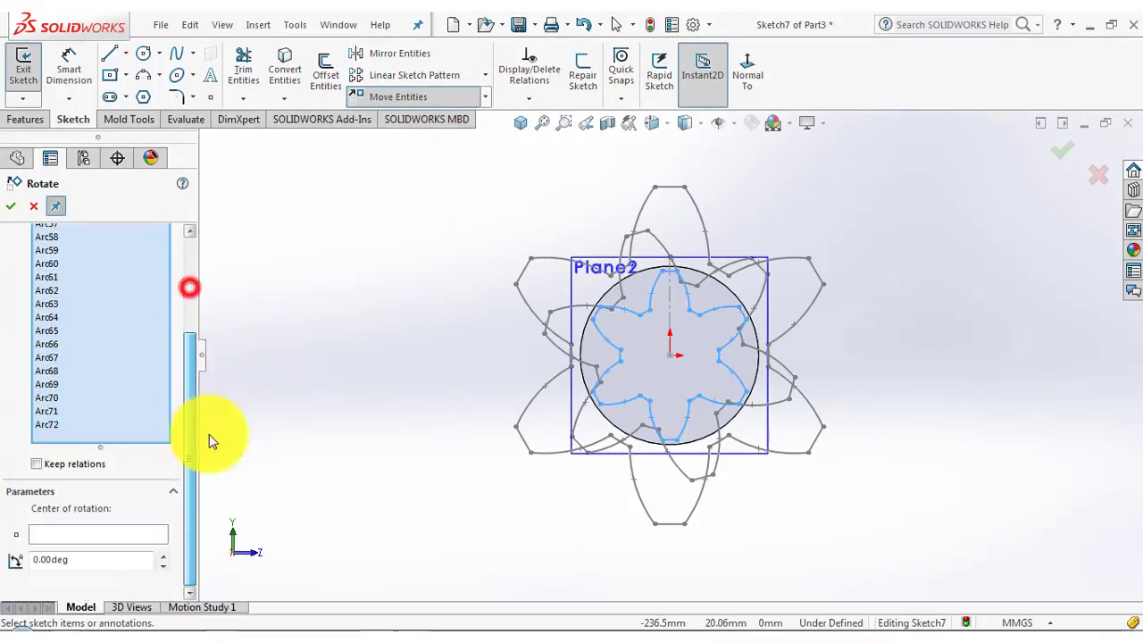
{"action": "left_click", "coordinate": [117, 534]}
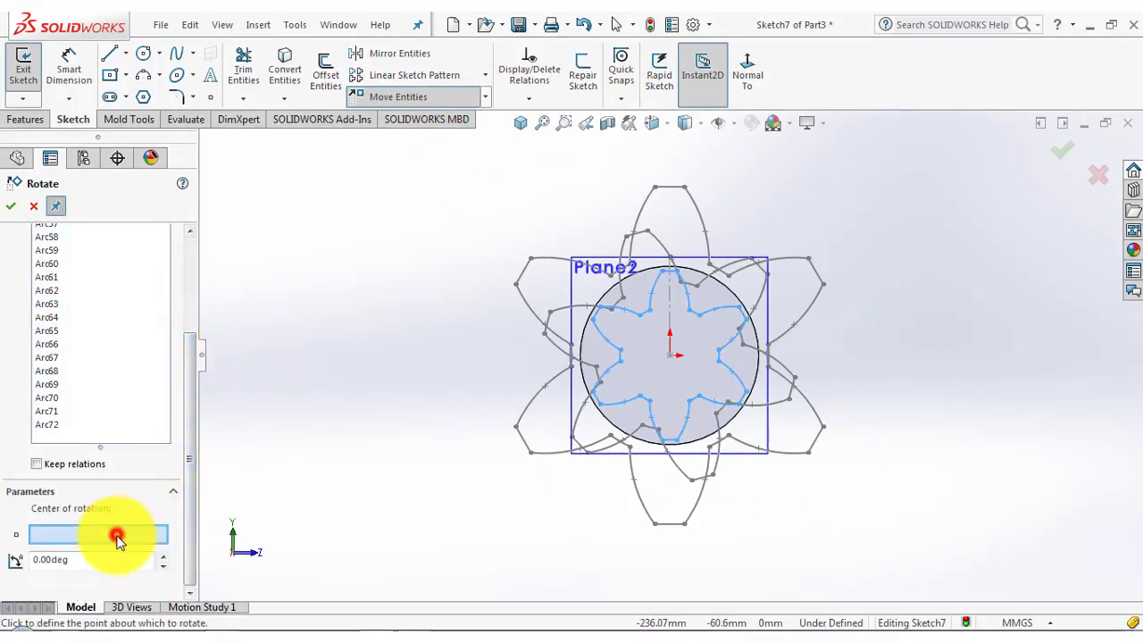
{"action": "left_click", "coordinate": [668, 355]}
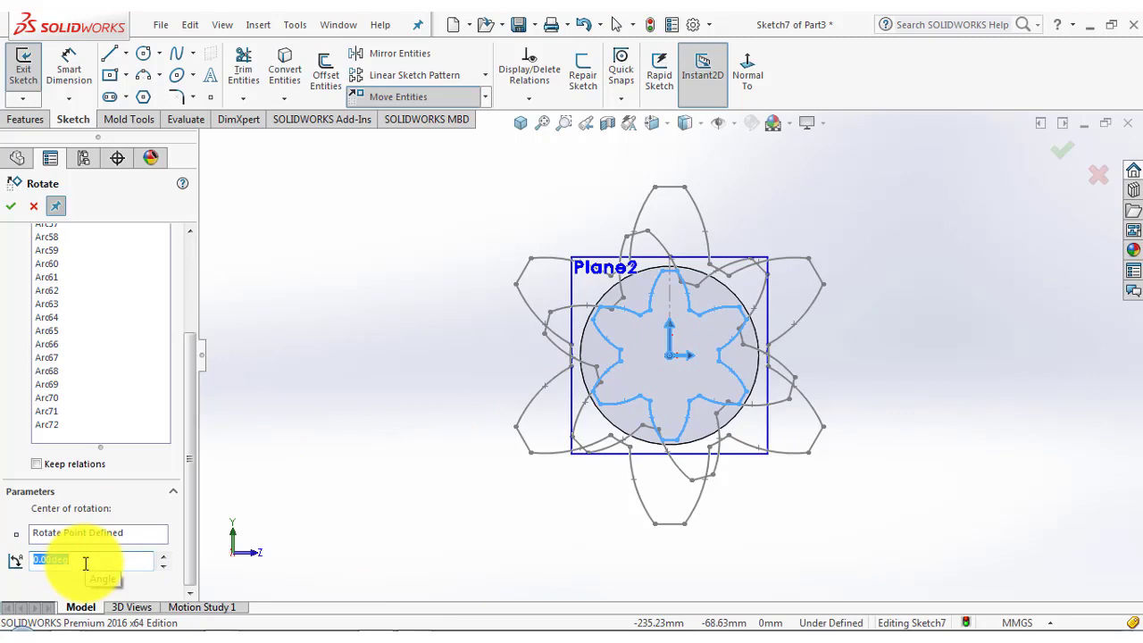
{"action": "key", "text": "Return"}
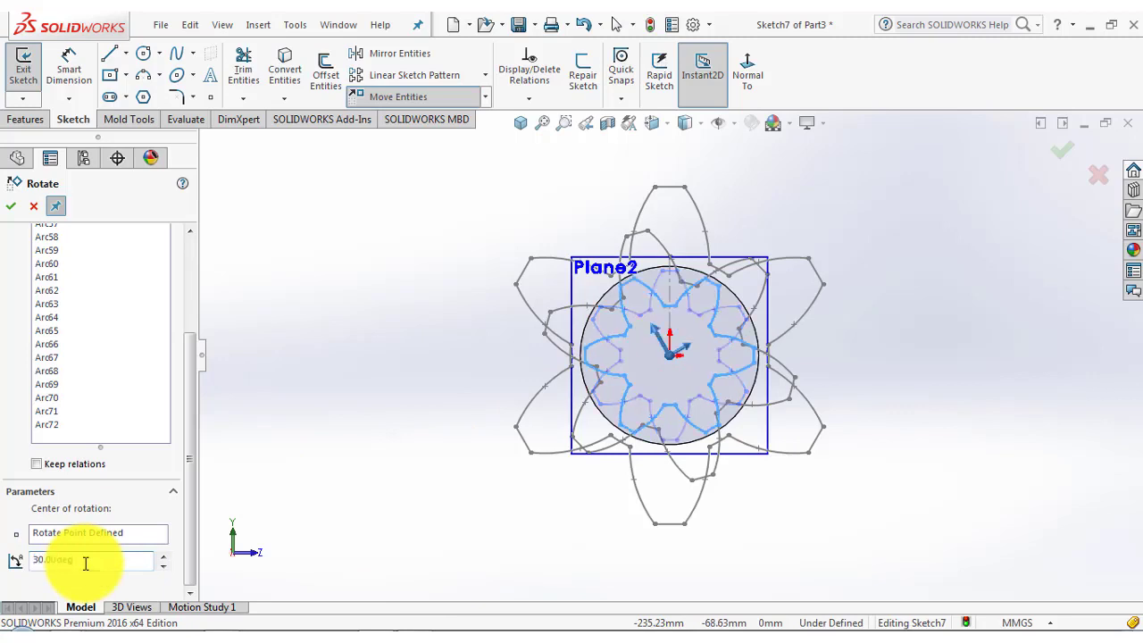
{"action": "left_click", "coordinate": [11, 205]}
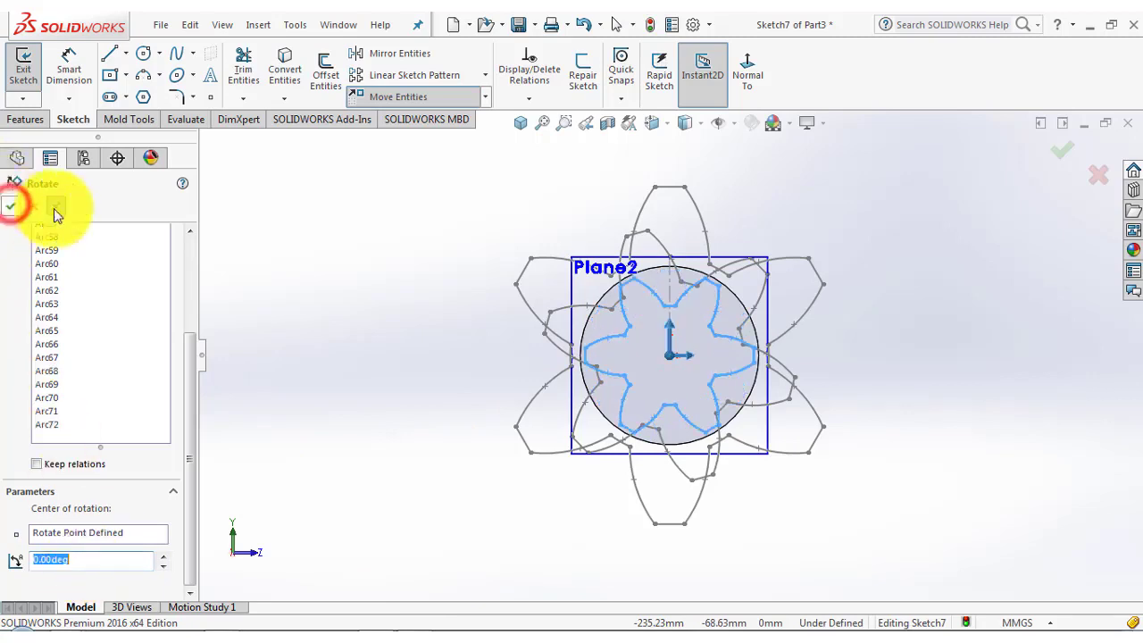
{"action": "left_click", "coordinate": [9, 213]}
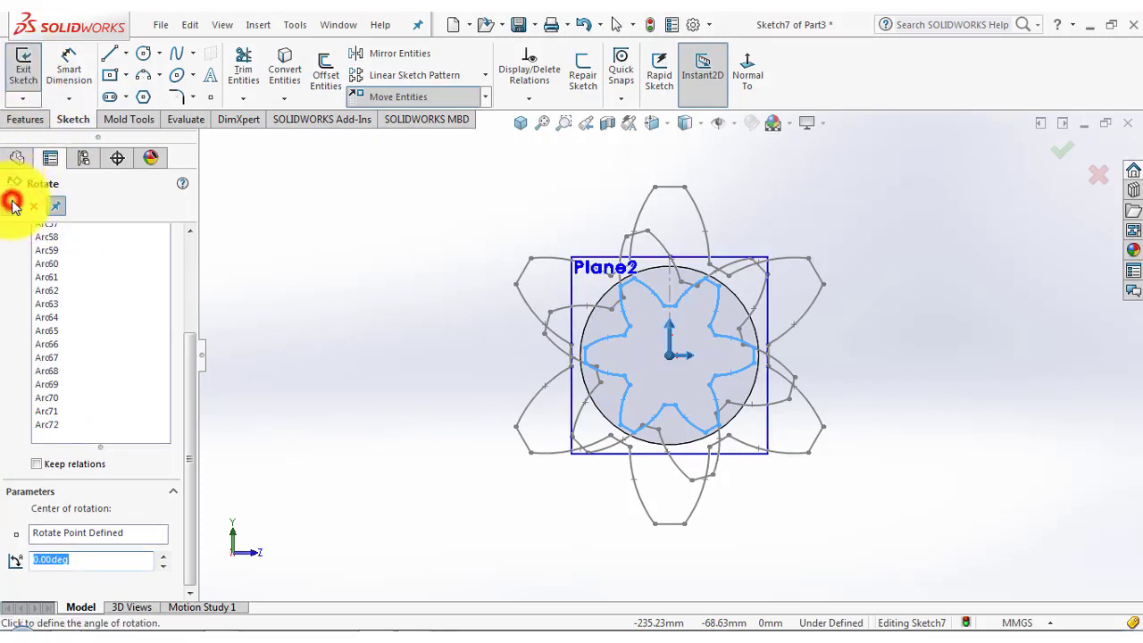
{"action": "left_click", "coordinate": [370, 208]}
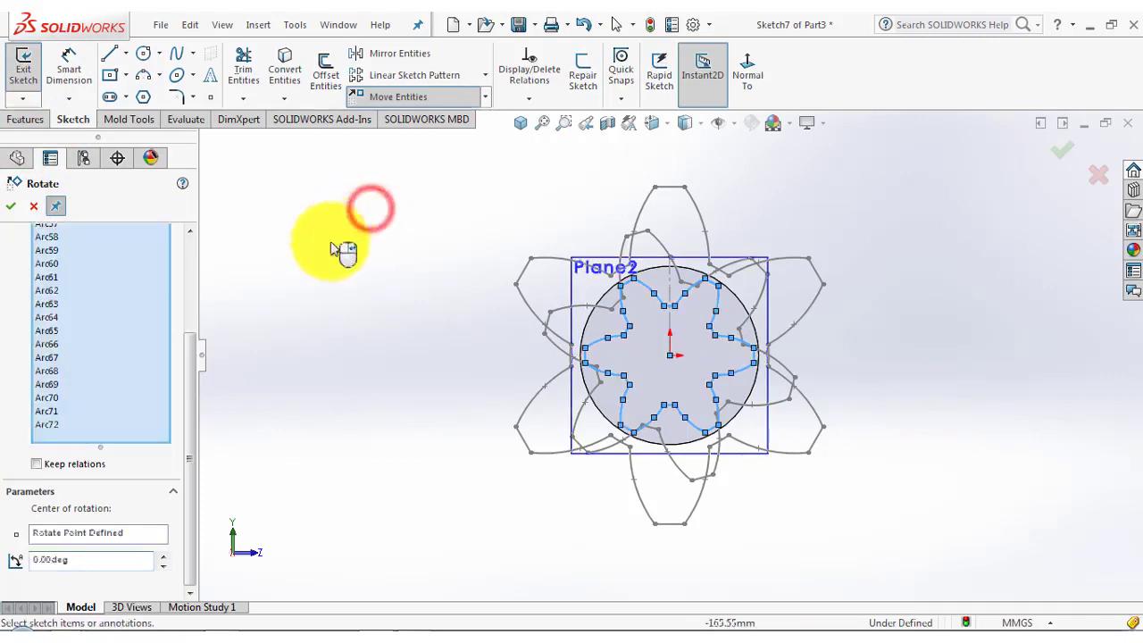
{"action": "left_click", "coordinate": [14, 210]}
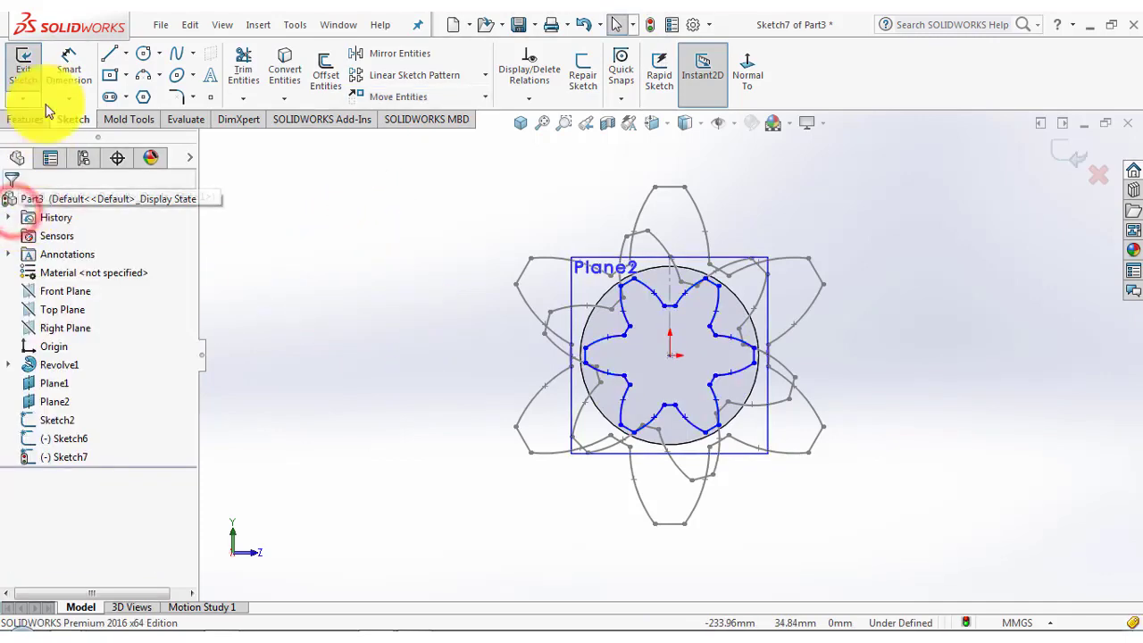
{"action": "left_click", "coordinate": [27, 62]}
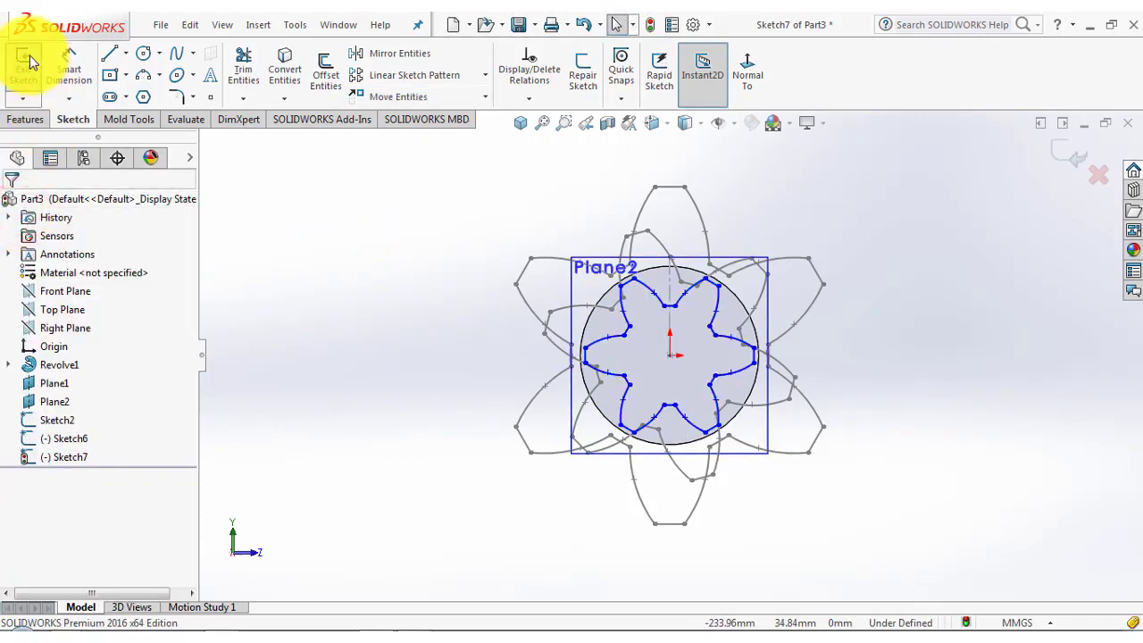
{"action": "left_click", "coordinate": [520, 124]}
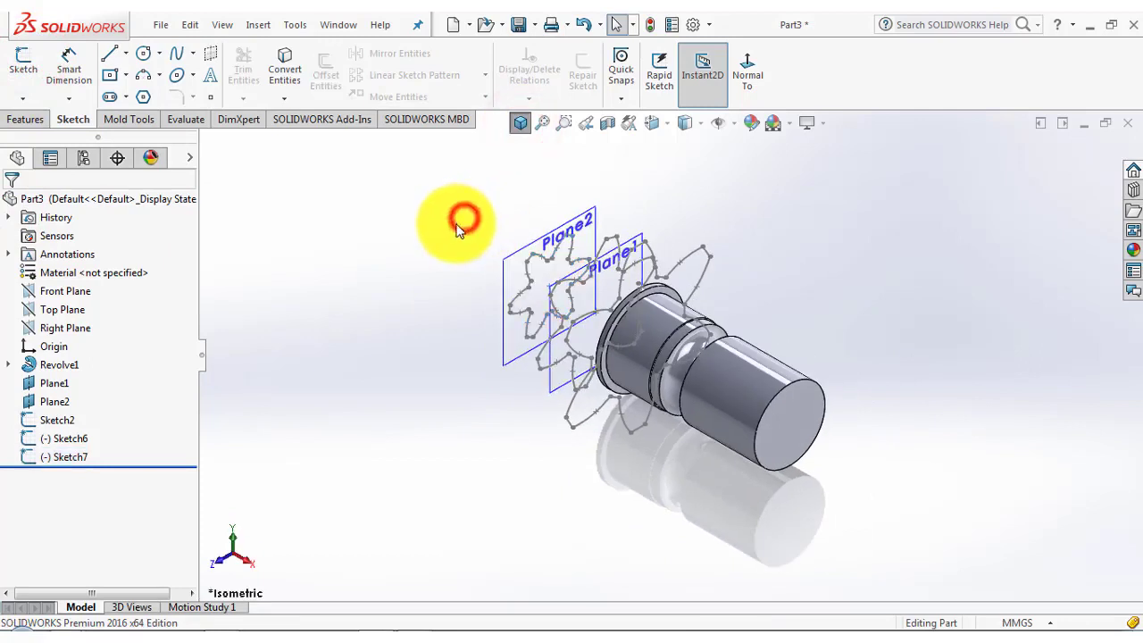
Create a lofted boss through the three gear outlines Sketch2, Sketch6 and Sketch7, selecting matching tooth-tip points in order.
{"action": "left_click", "coordinate": [33, 120]}
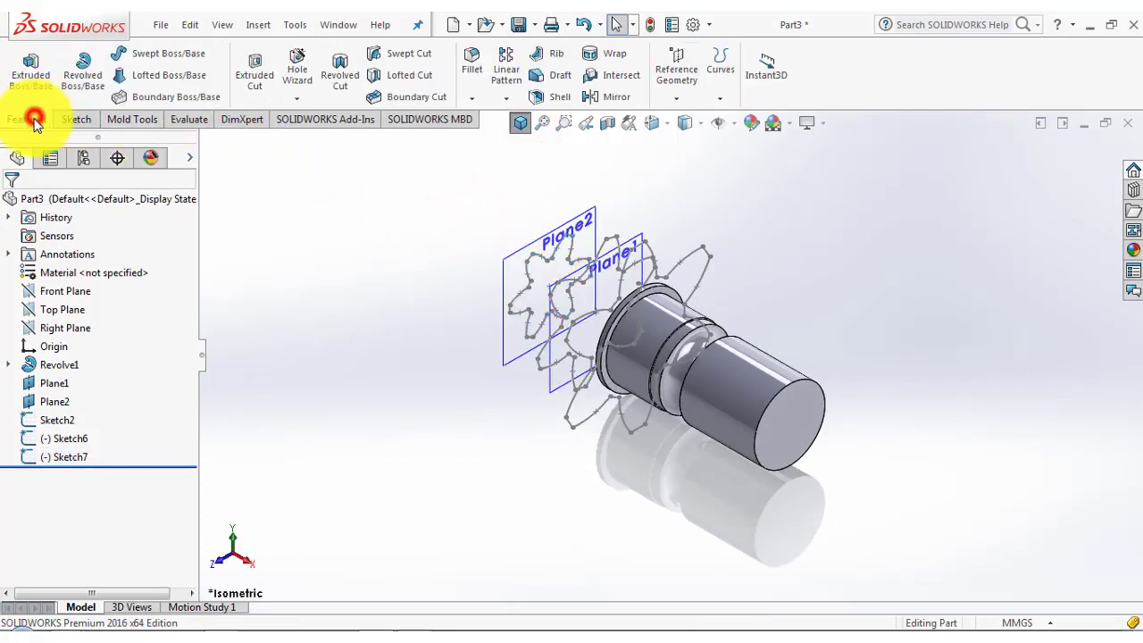
{"action": "left_click", "coordinate": [196, 80]}
{"action": "scroll", "coordinate": [467, 327], "scroll_direction": "up", "scroll_amount": 3}
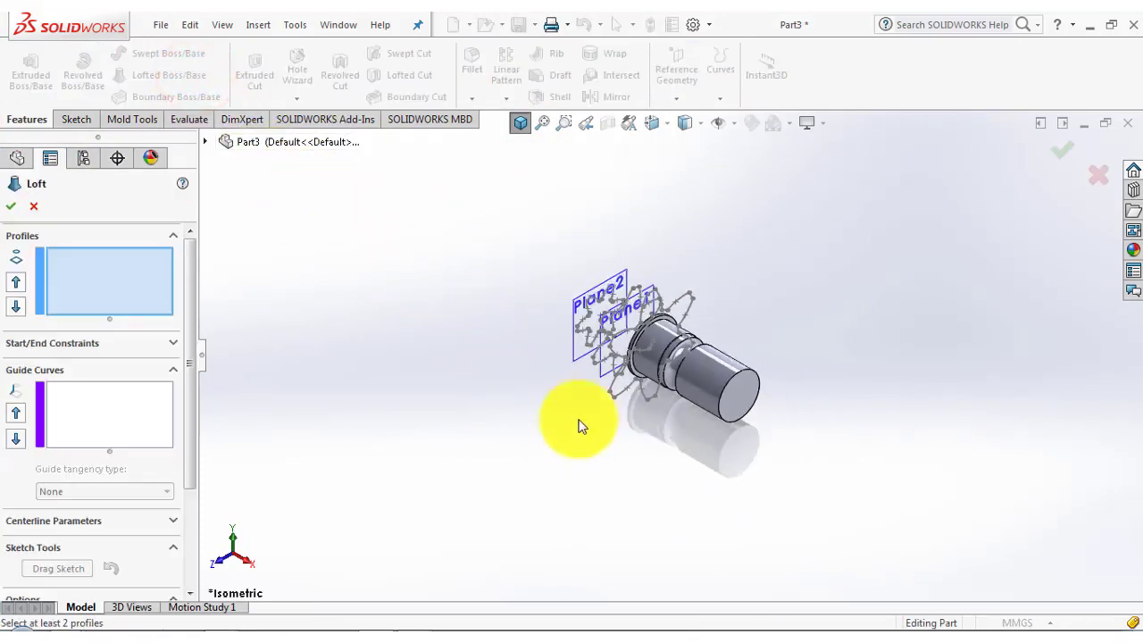
{"action": "middle_click_drag", "start_coordinate": [578, 426], "coordinate": [701, 406]}
{"action": "middle_click_drag", "start_coordinate": [781, 243], "coordinate": [759, 228]}
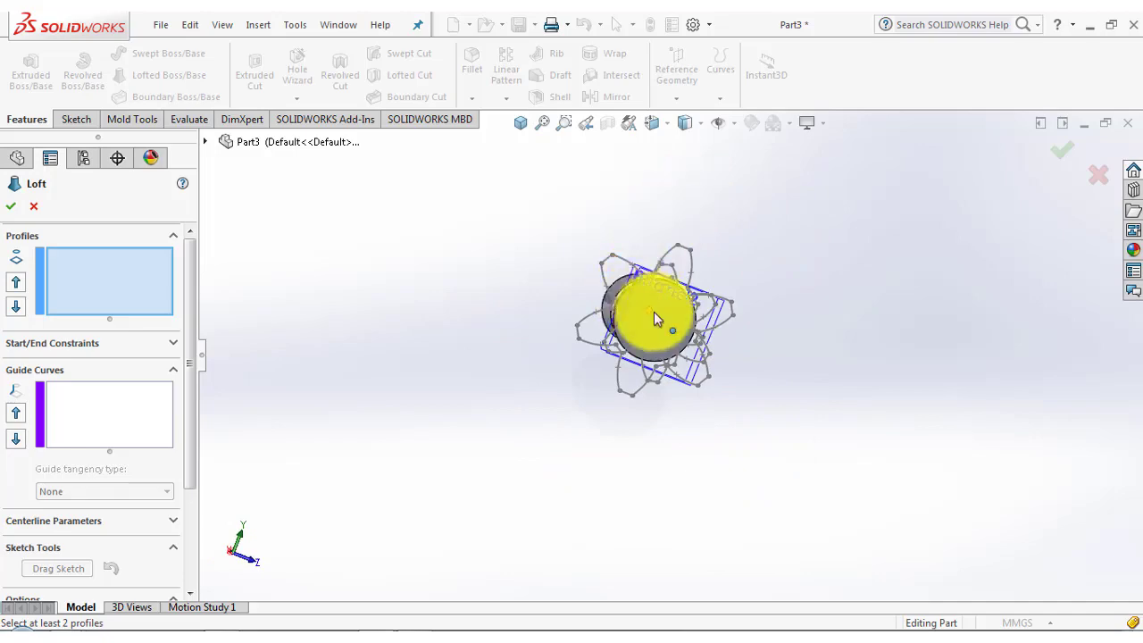
{"action": "scroll", "coordinate": [633, 280], "scroll_direction": "down", "scroll_amount": 5}
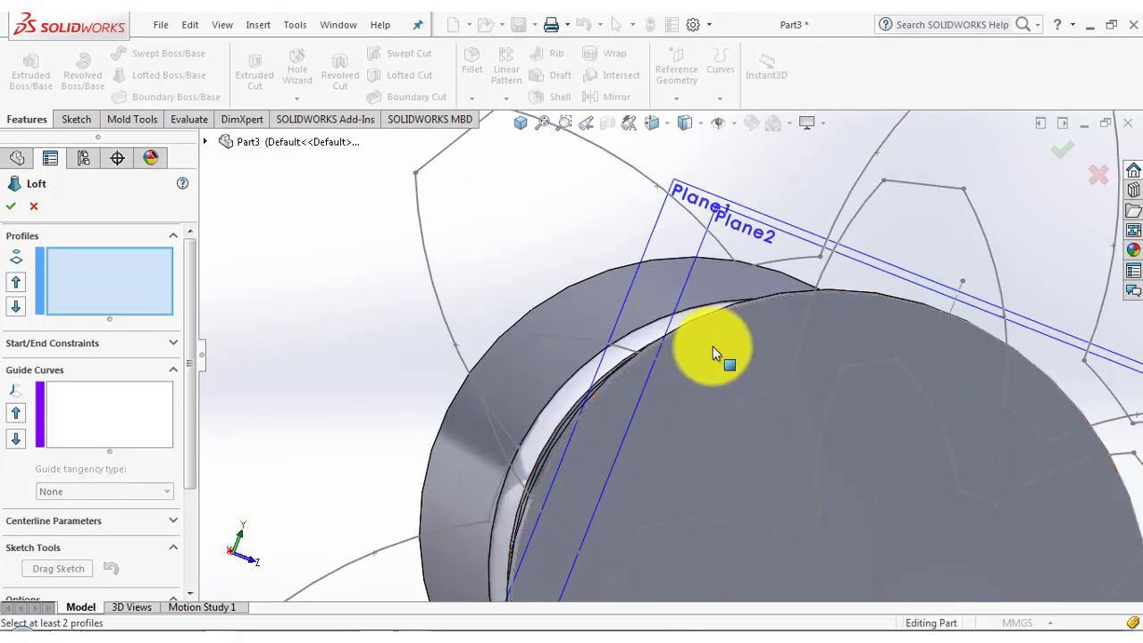
{"action": "right_click", "coordinate": [714, 353]}
{"action": "left_click", "coordinate": [514, 264]}
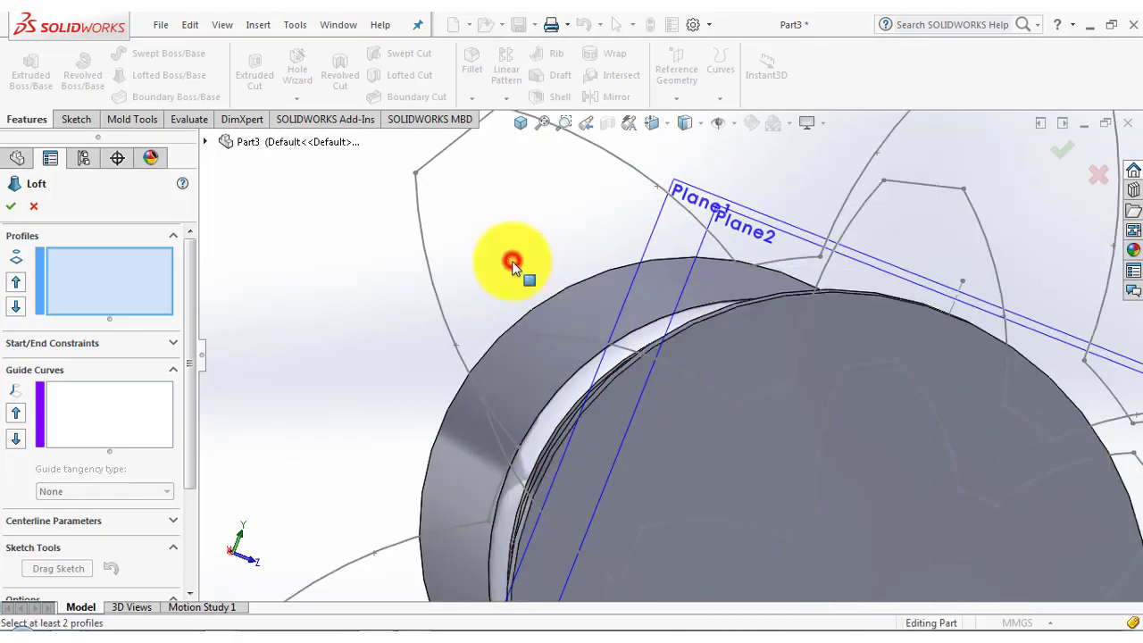
{"action": "scroll", "coordinate": [518, 262], "scroll_direction": "up", "scroll_amount": 5}
{"action": "middle_click_drag", "start_coordinate": [794, 366], "coordinate": [669, 264]}
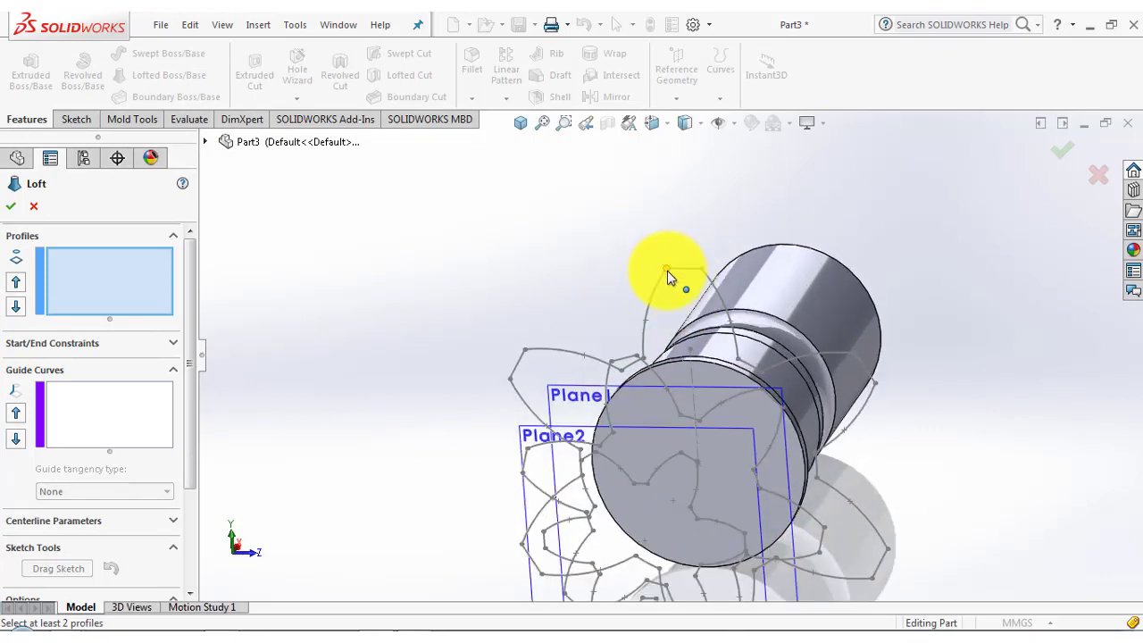
{"action": "left_click", "coordinate": [667, 270]}
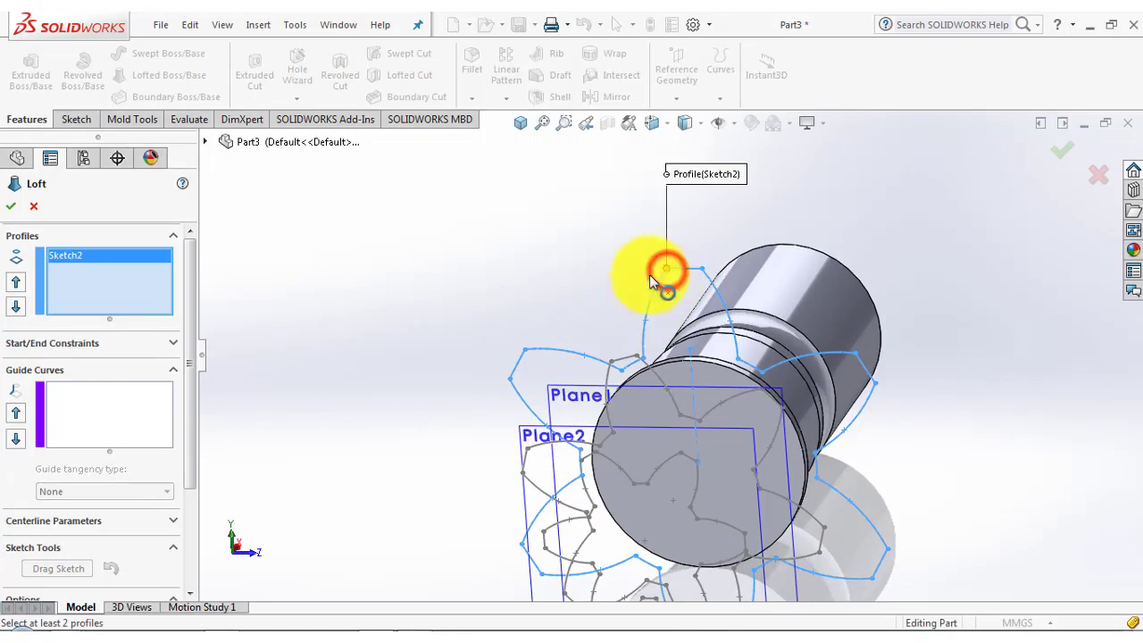
{"action": "left_click", "coordinate": [612, 362]}
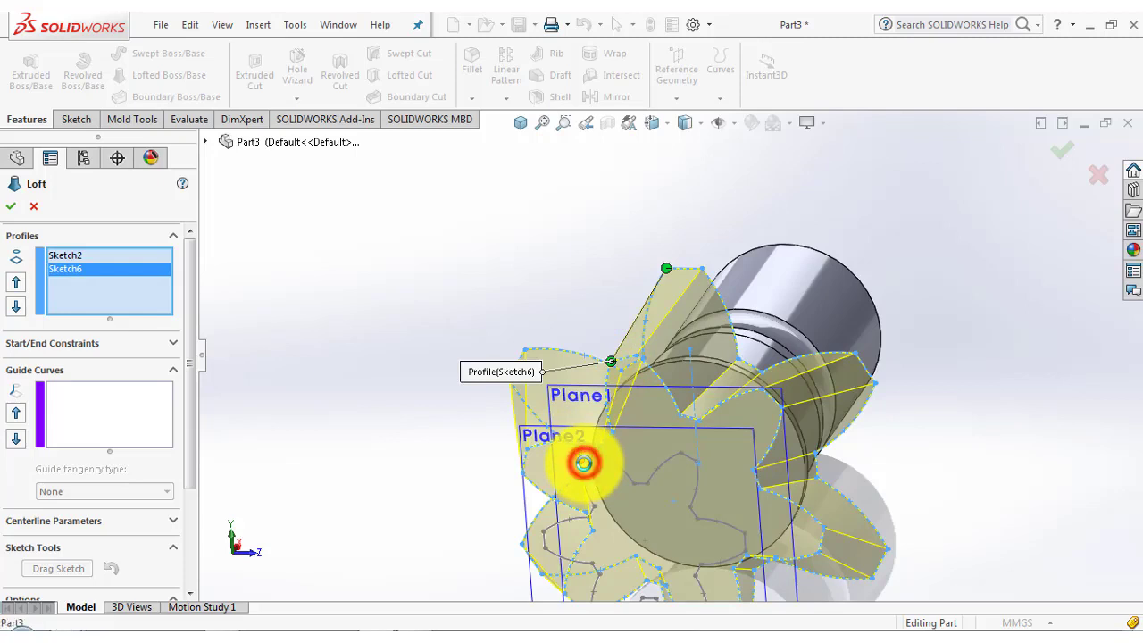
{"action": "left_click", "coordinate": [583, 462]}
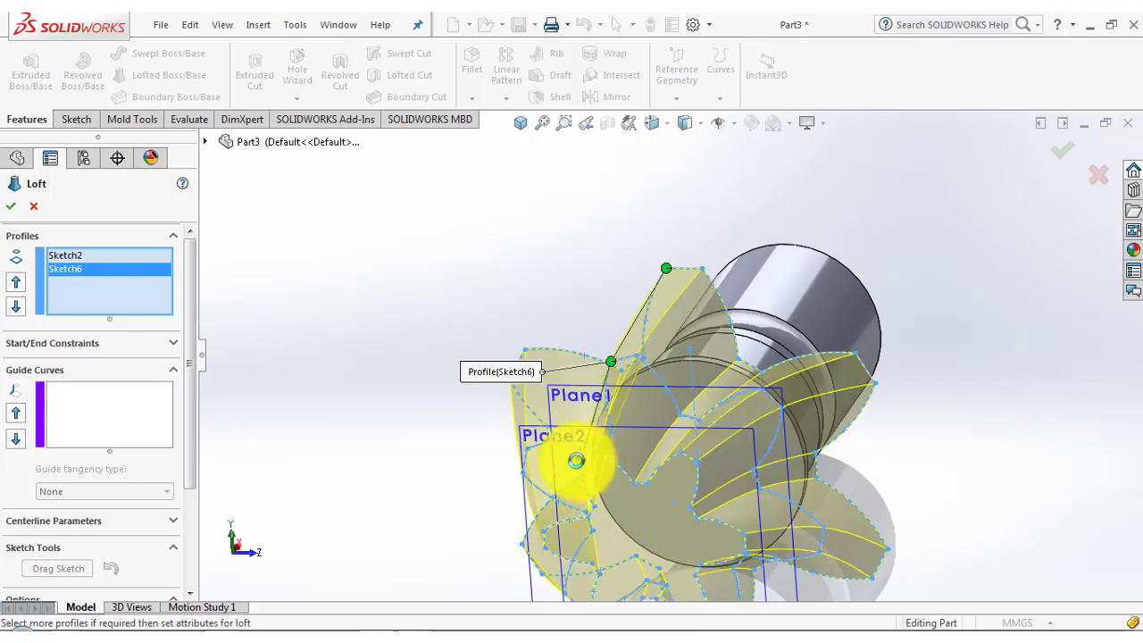
{"action": "left_click", "coordinate": [16, 212]}
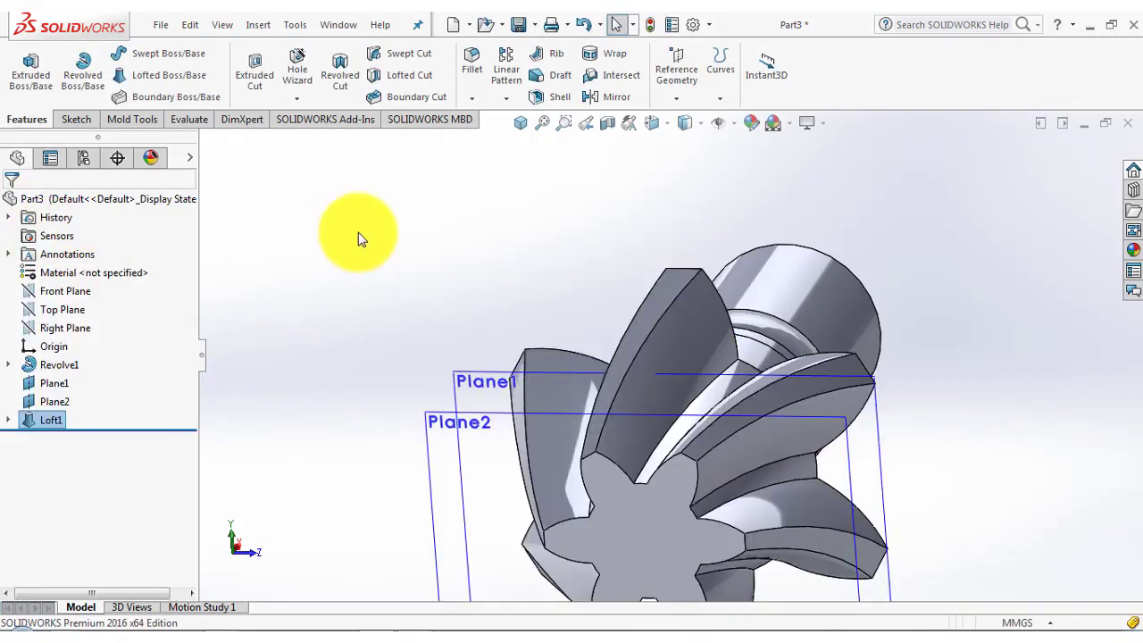
Show the part in isometric view and hide the reference planes Plane1 and Plane2.
{"action": "left_click", "coordinate": [357, 232]}
{"action": "left_click", "coordinate": [521, 122]}
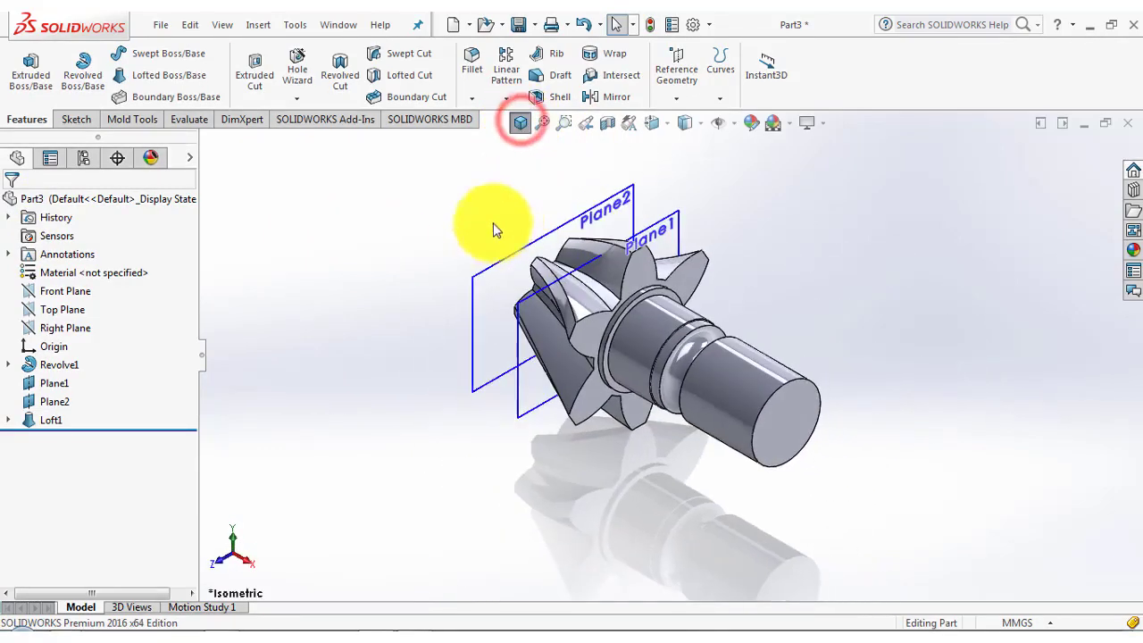
{"action": "left_click", "coordinate": [393, 248]}
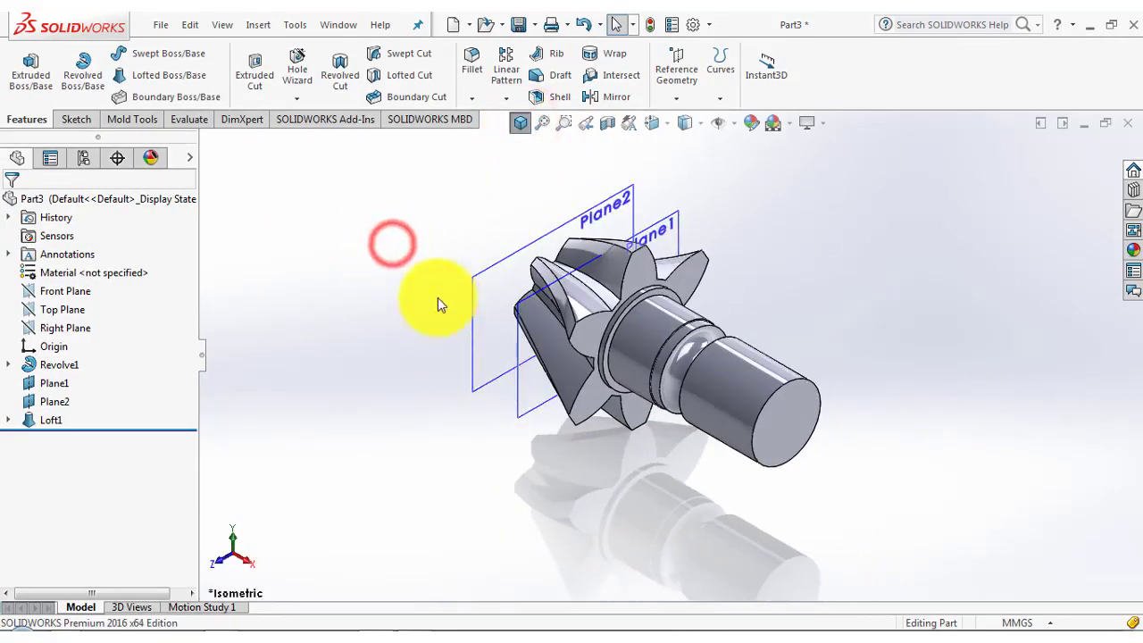
{"action": "right_click", "coordinate": [61, 396]}
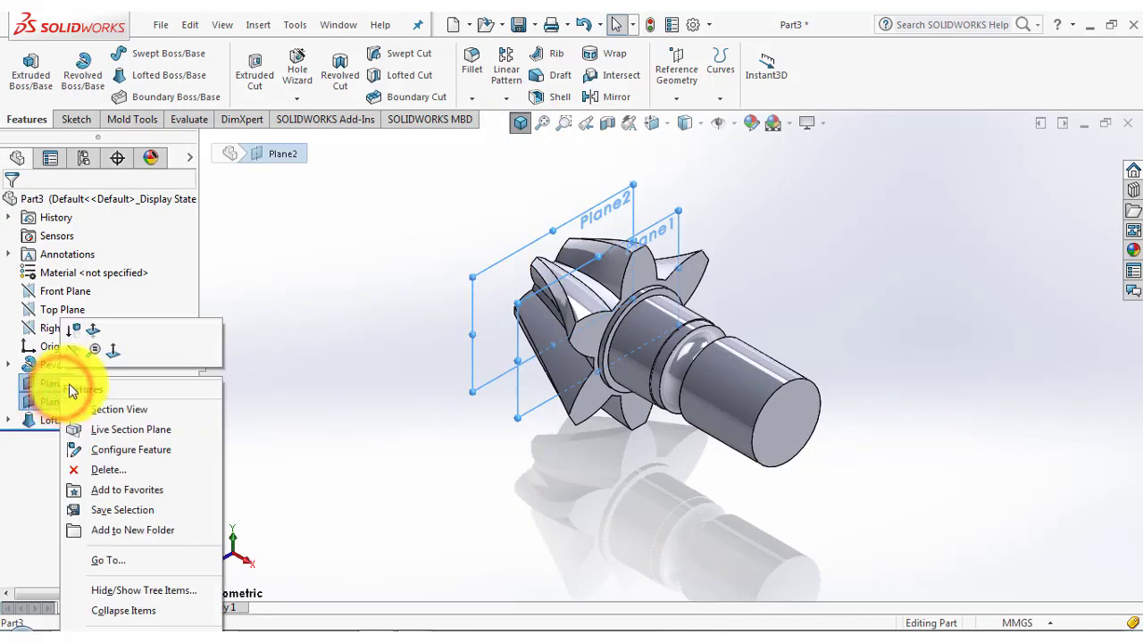
{"action": "left_click", "coordinate": [75, 355]}
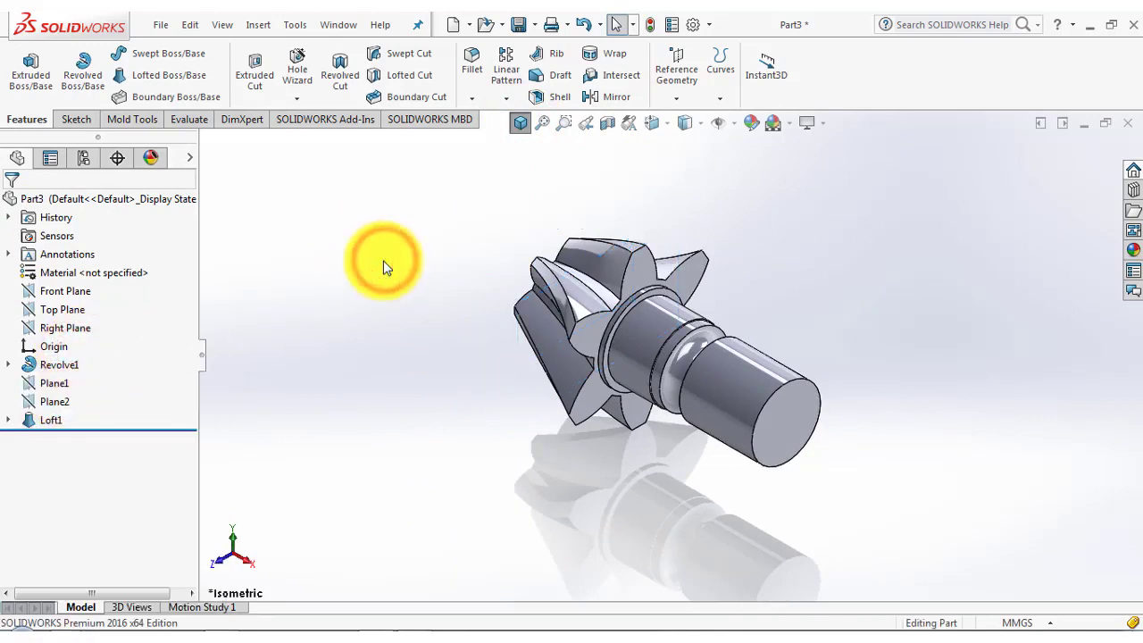
{"action": "left_click", "coordinate": [293, 233]}
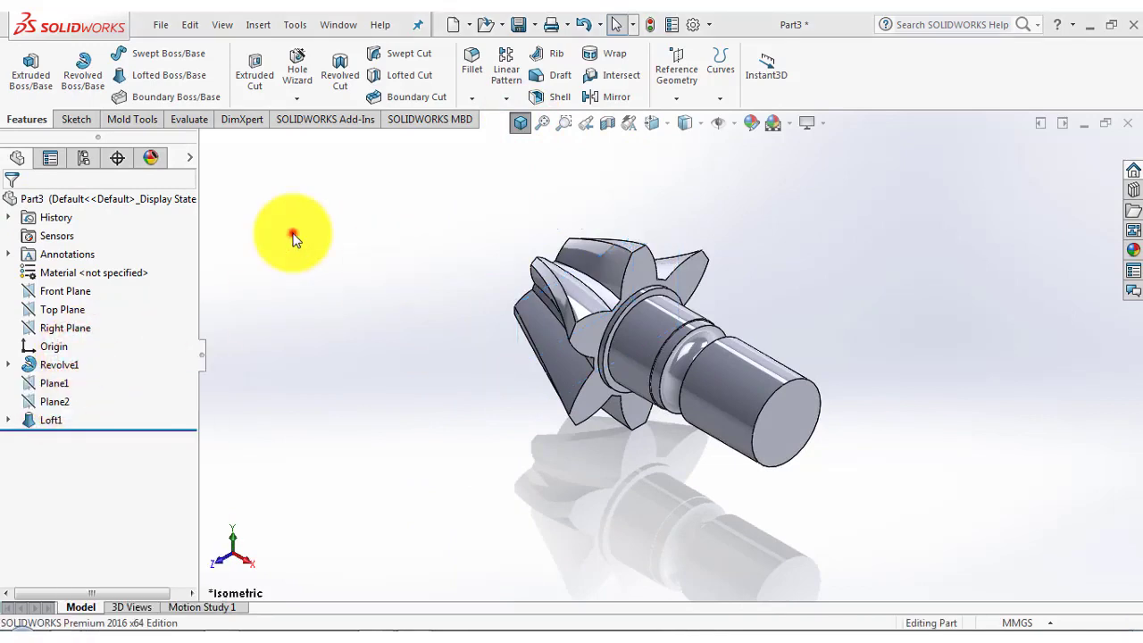
Start a sketch on the shaft's free end face and draw a circle about 64 mm in diameter centred on the origin.
{"action": "left_click", "coordinate": [76, 118]}
{"action": "left_click", "coordinate": [23, 60]}
{"action": "left_click", "coordinate": [799, 414]}
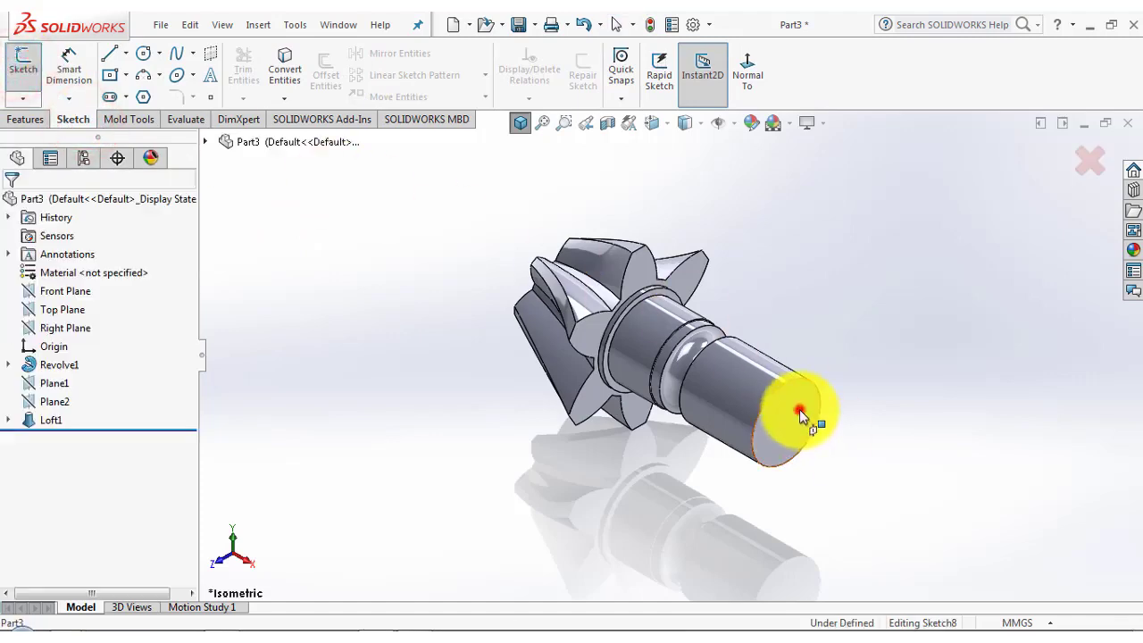
{"action": "left_click", "coordinate": [747, 71]}
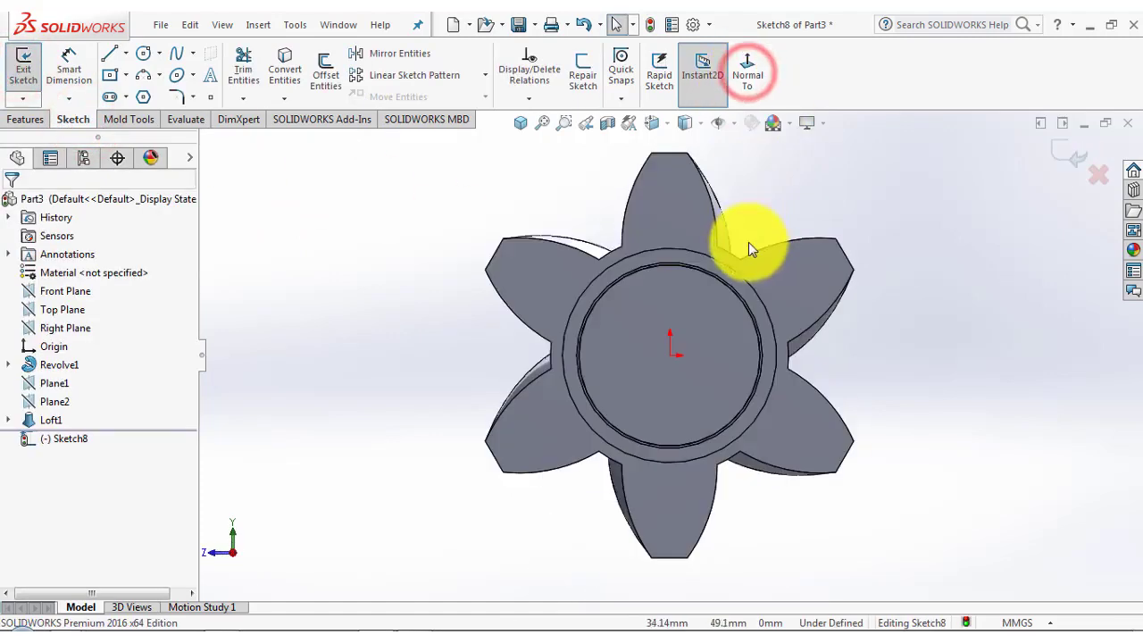
{"action": "left_click", "coordinate": [143, 56]}
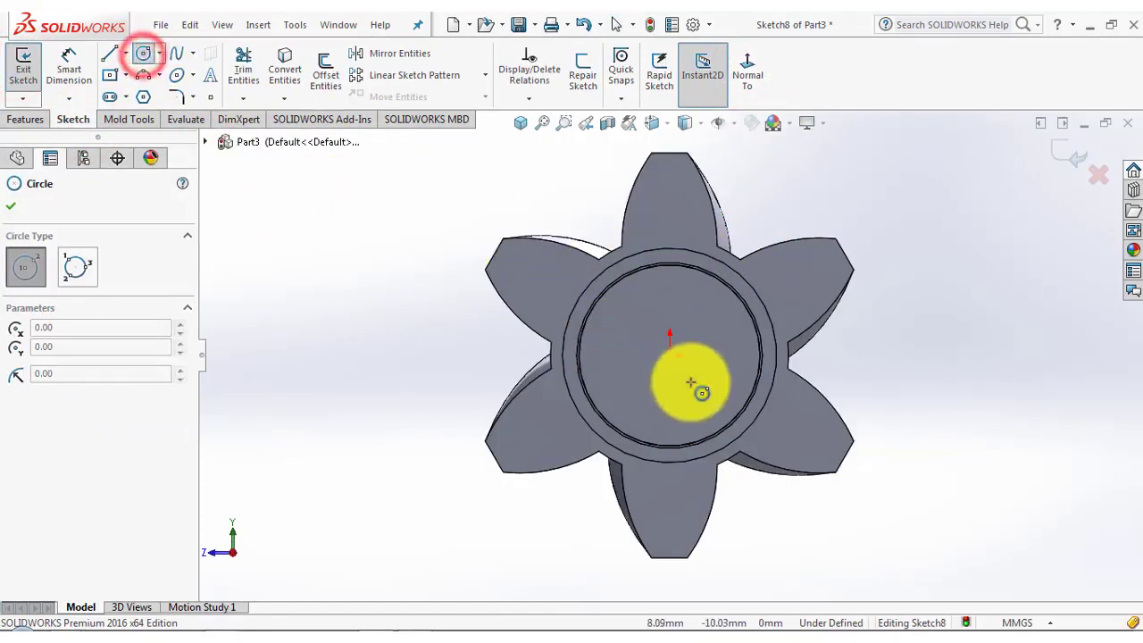
{"action": "left_click", "coordinate": [671, 353]}
{"action": "left_click", "coordinate": [704, 288]}
{"action": "key", "text": "Escape"}
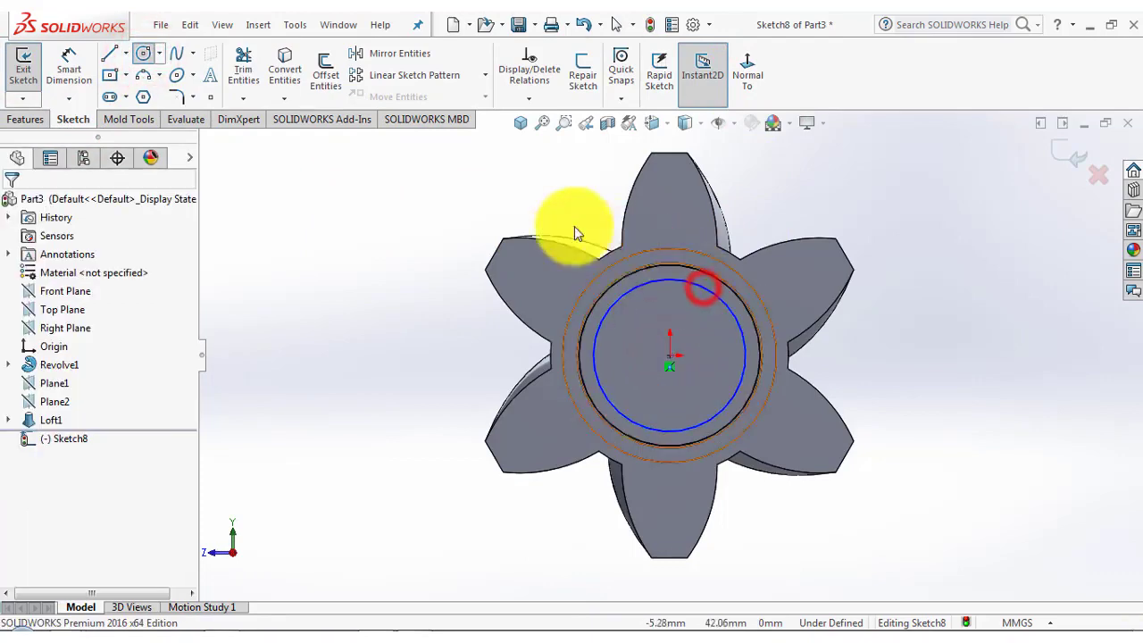
Dimension the circle's diameter as 76 mm.
{"action": "left_click", "coordinate": [67, 67]}
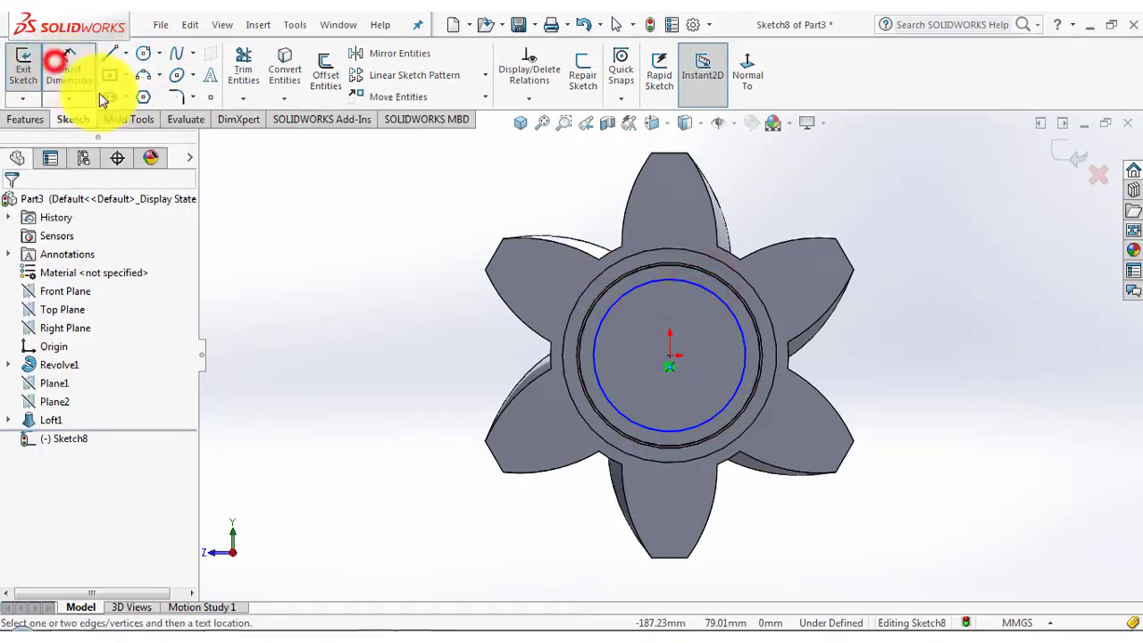
{"action": "left_click", "coordinate": [738, 328]}
{"action": "left_click", "coordinate": [895, 327]}
{"action": "type", "text": "76"}
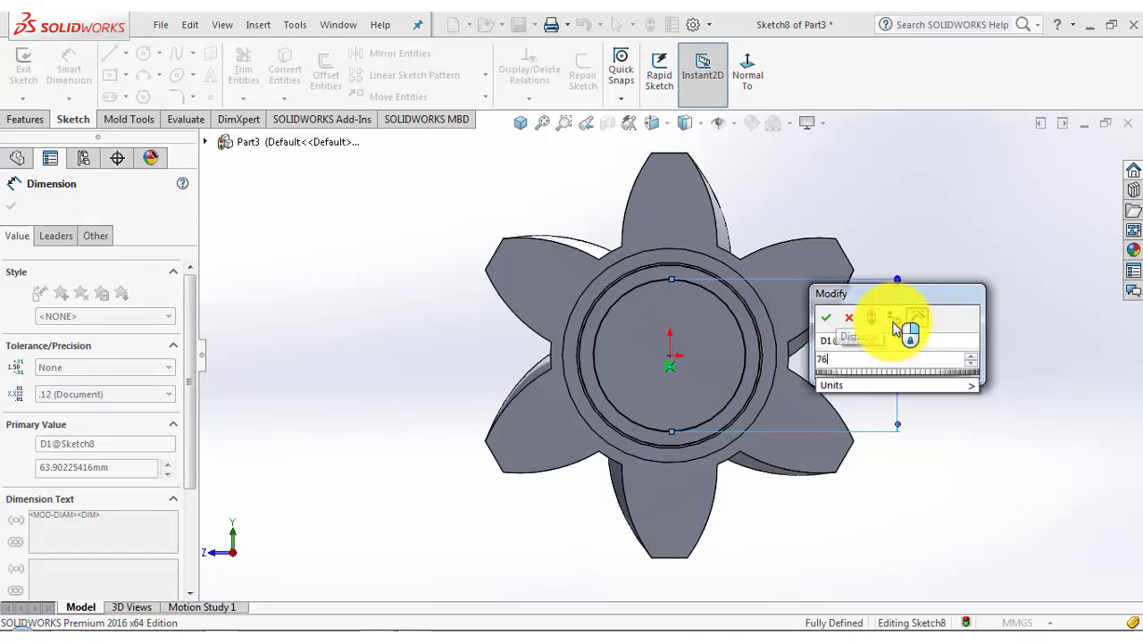
{"action": "key", "text": "Return"}
{"action": "left_click", "coordinate": [958, 222]}
Sketch a horizontal line about 16 mm long above the circle, over the base of the upper tooth.
{"action": "scroll", "coordinate": [750, 241], "scroll_direction": "down", "scroll_amount": 4}
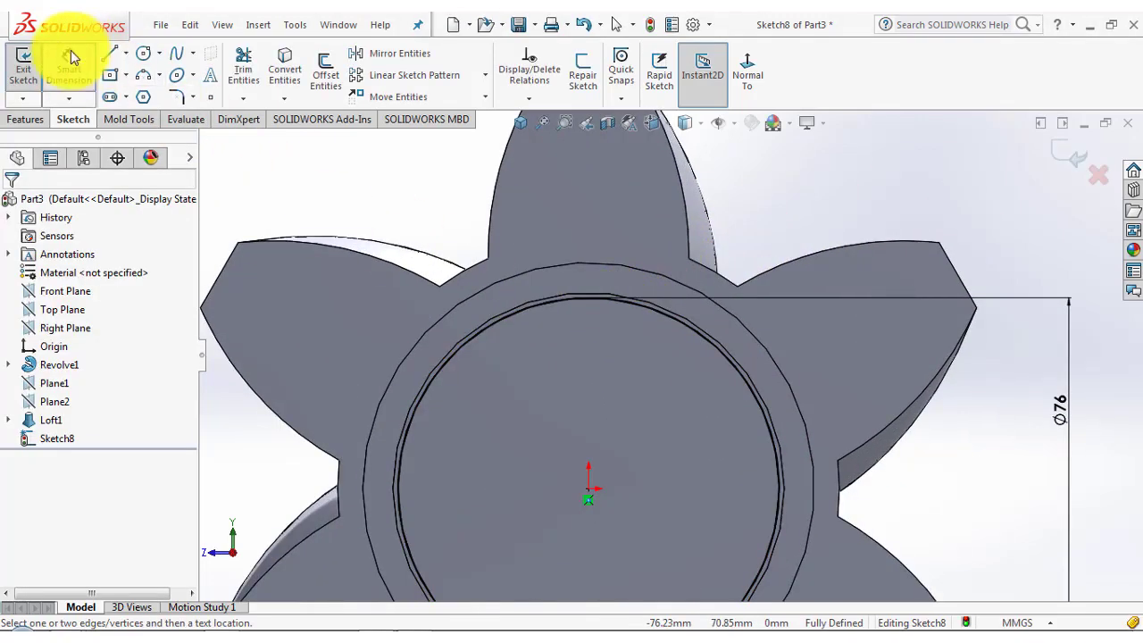
{"action": "left_click", "coordinate": [106, 52]}
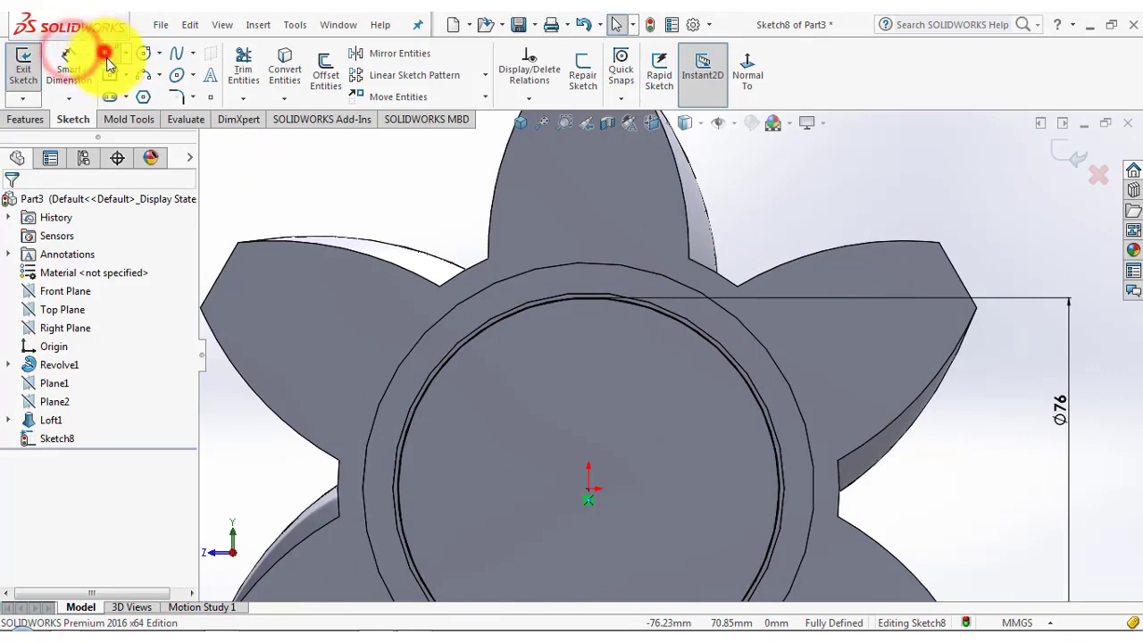
{"action": "left_click", "coordinate": [547, 236]}
{"action": "left_click", "coordinate": [627, 236]}
{"action": "key", "text": "Escape"}
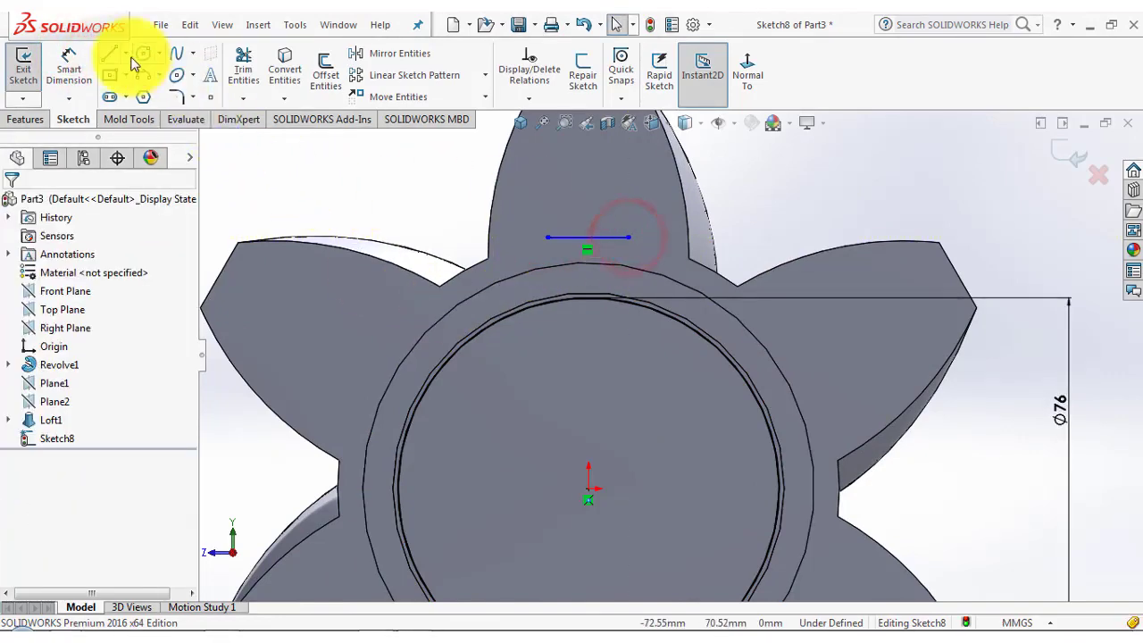
Draw a vertical centerline about 57 mm long from the origin up past the short horizontal line.
{"action": "left_click", "coordinate": [129, 53]}
{"action": "left_click", "coordinate": [150, 95]}
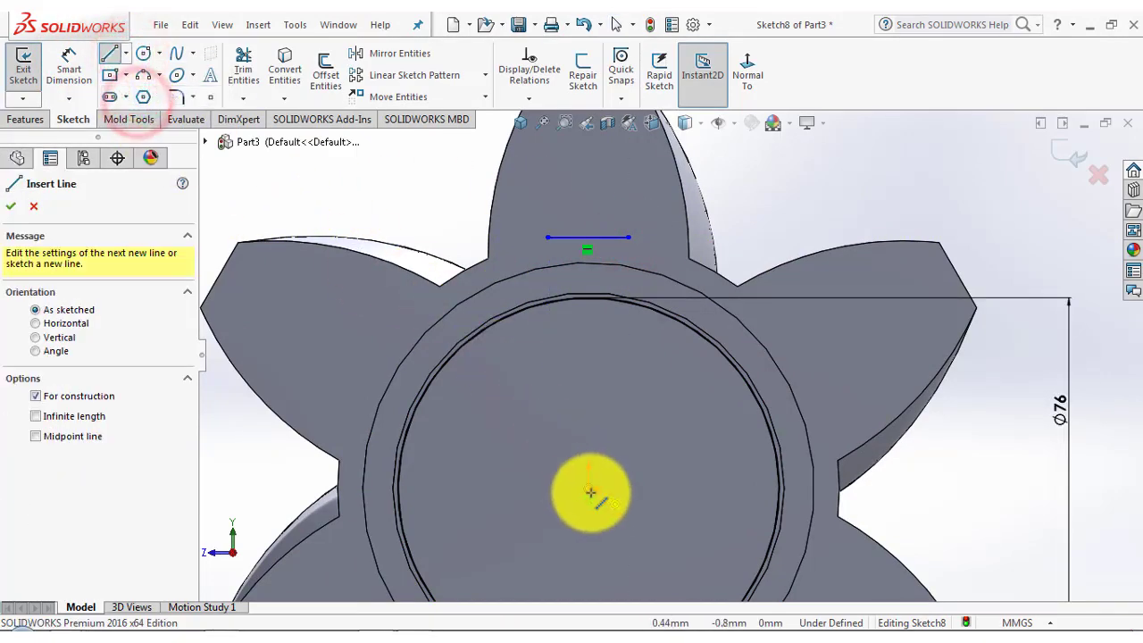
{"action": "left_click", "coordinate": [588, 491]}
{"action": "left_click", "coordinate": [589, 230]}
{"action": "key", "text": "Escape"}
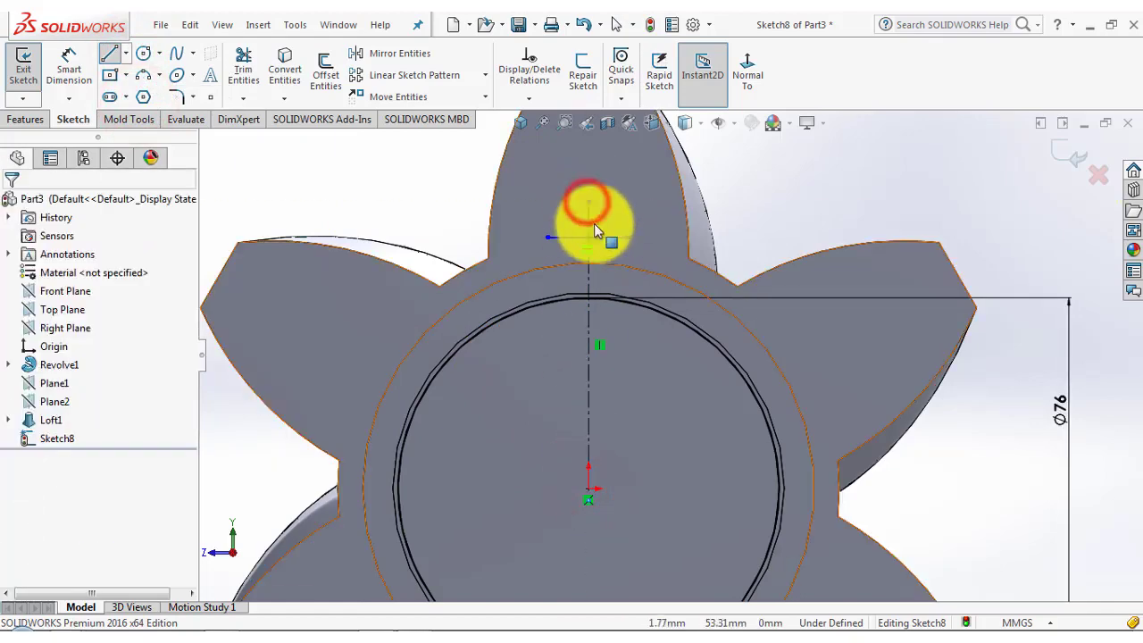
{"action": "left_click", "coordinate": [592, 219]}
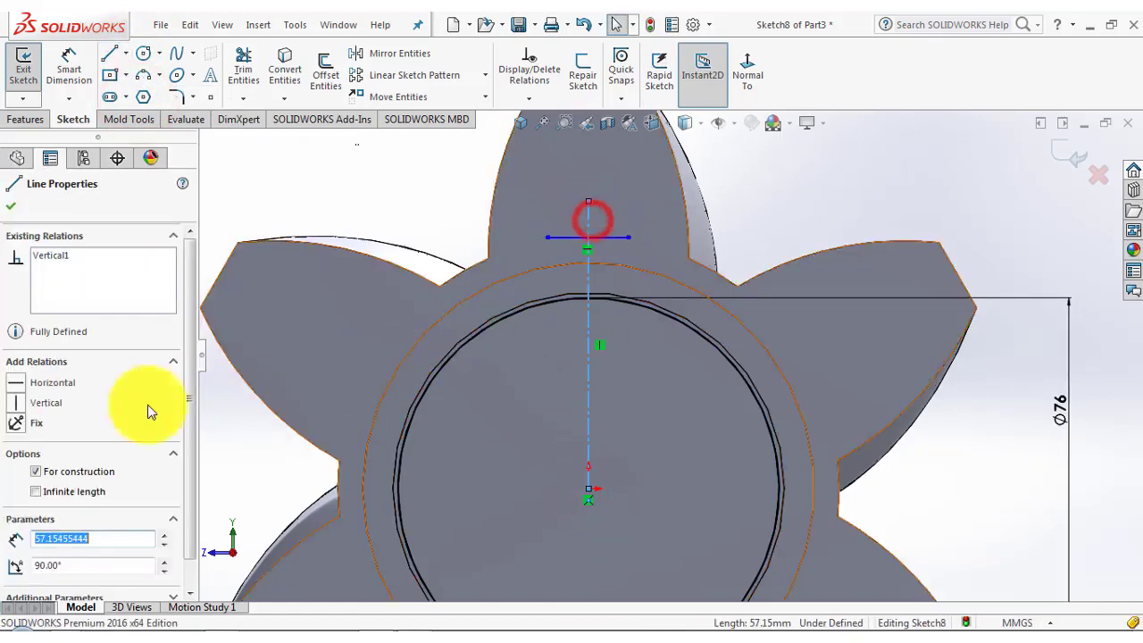
{"action": "left_click", "coordinate": [18, 403]}
{"action": "left_click", "coordinate": [11, 200]}
{"action": "left_click", "coordinate": [309, 195]}
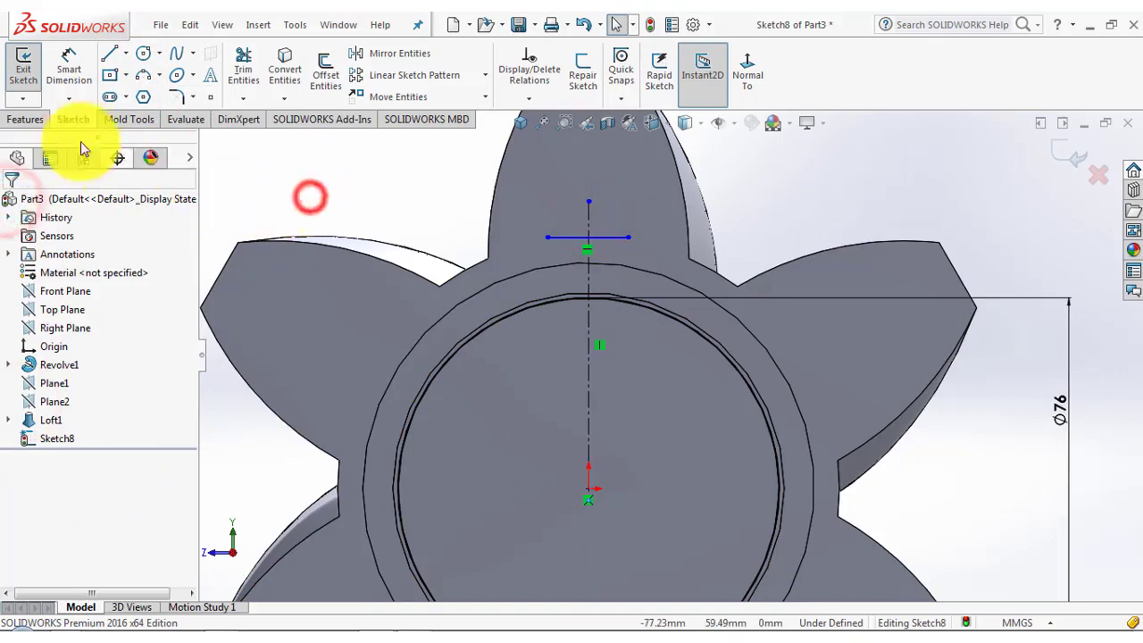
Dimension the short horizontal line's length as 10 mm.
{"action": "left_click", "coordinate": [74, 74]}
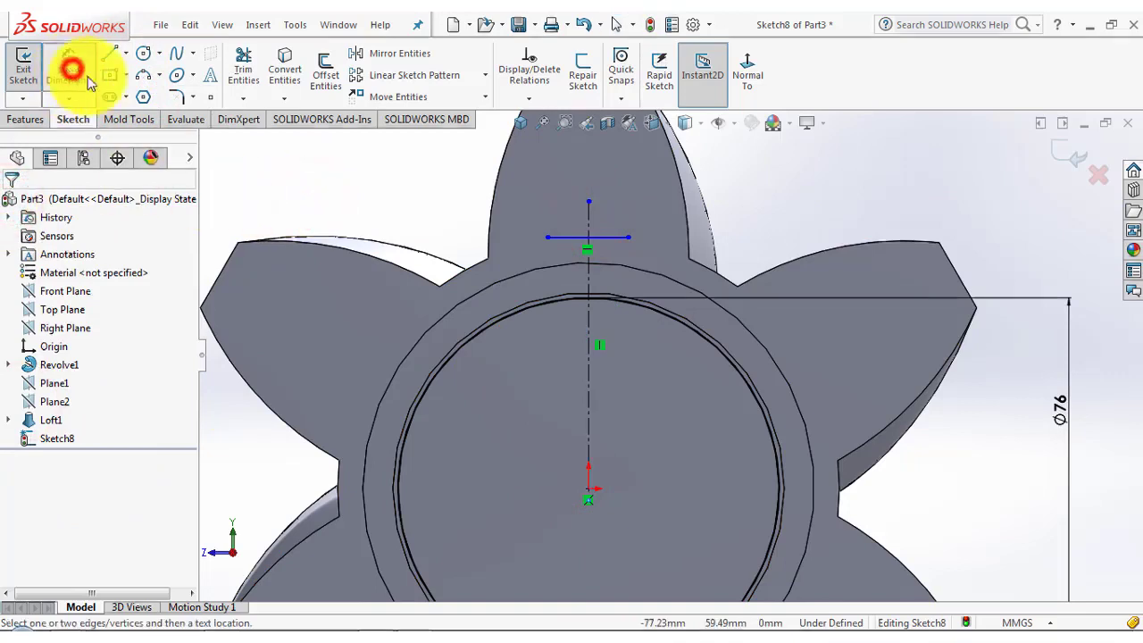
{"action": "left_click", "coordinate": [562, 241]}
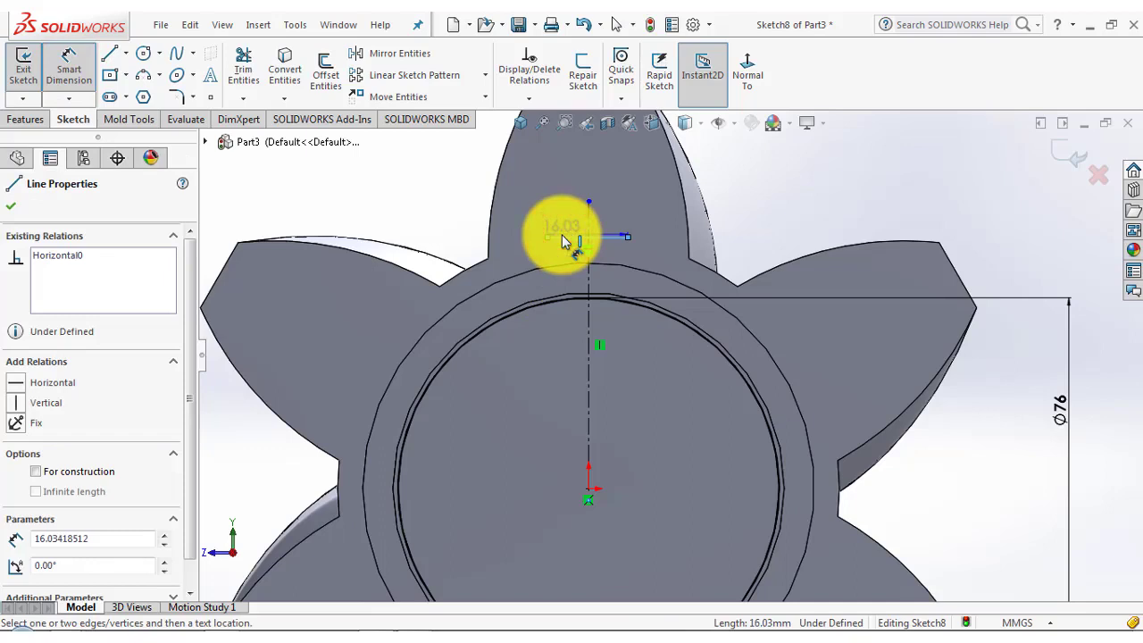
{"action": "left_click", "coordinate": [571, 206]}
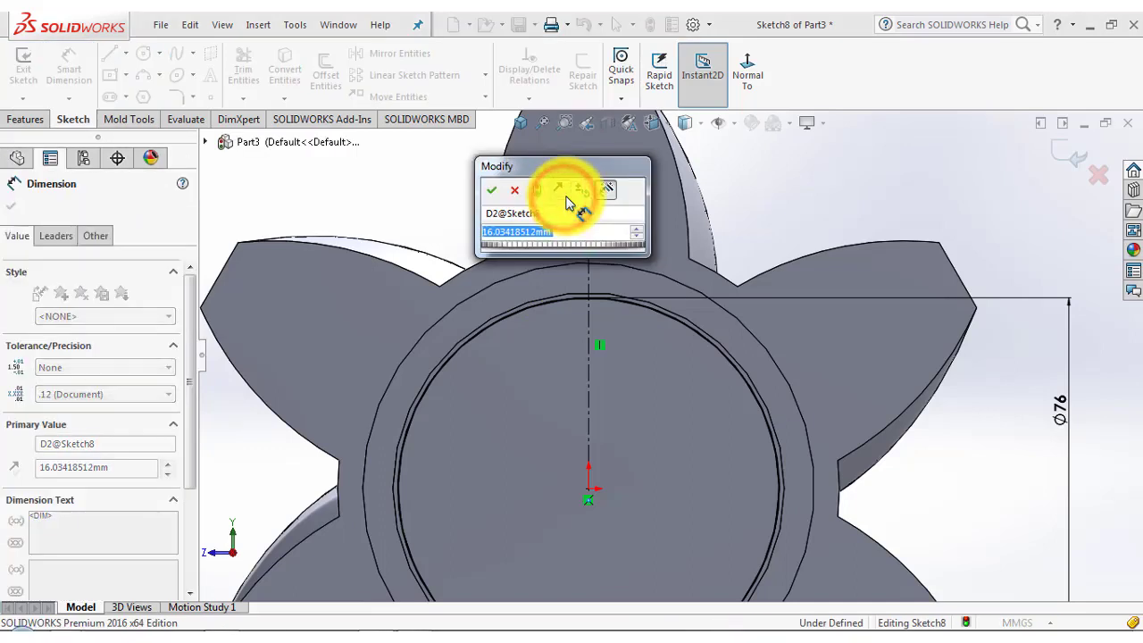
{"action": "type", "text": "10"}
{"action": "key", "text": "Return"}
{"action": "left_click", "coordinate": [793, 179]}
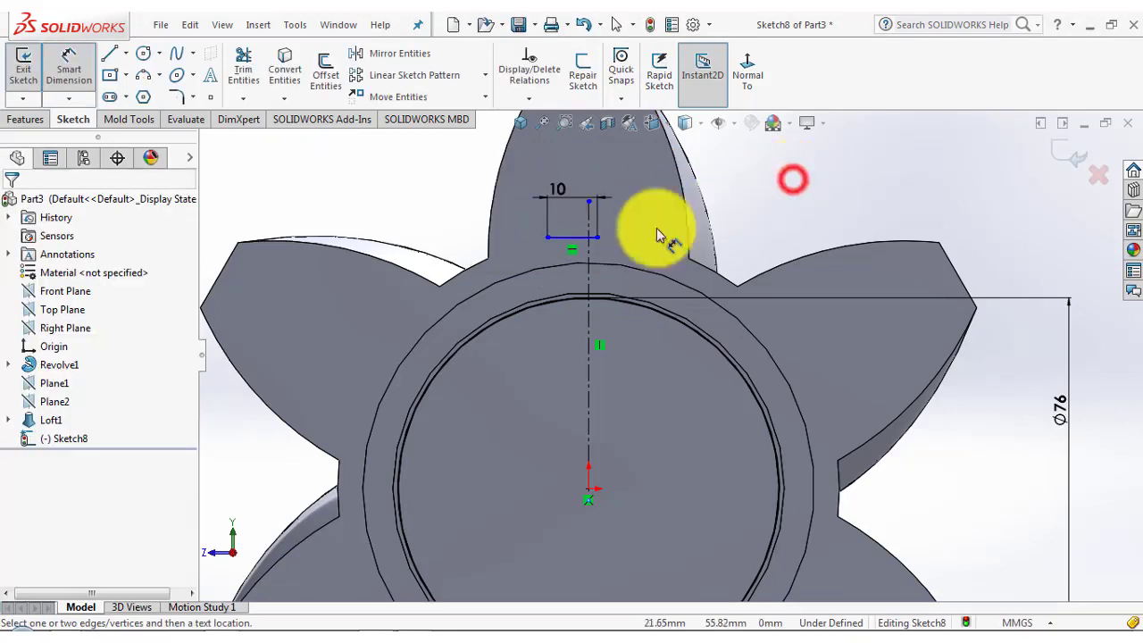
Make the endpoints of the short horizontal line symmetric about the vertical centerline.
{"action": "left_click", "coordinate": [547, 237]}
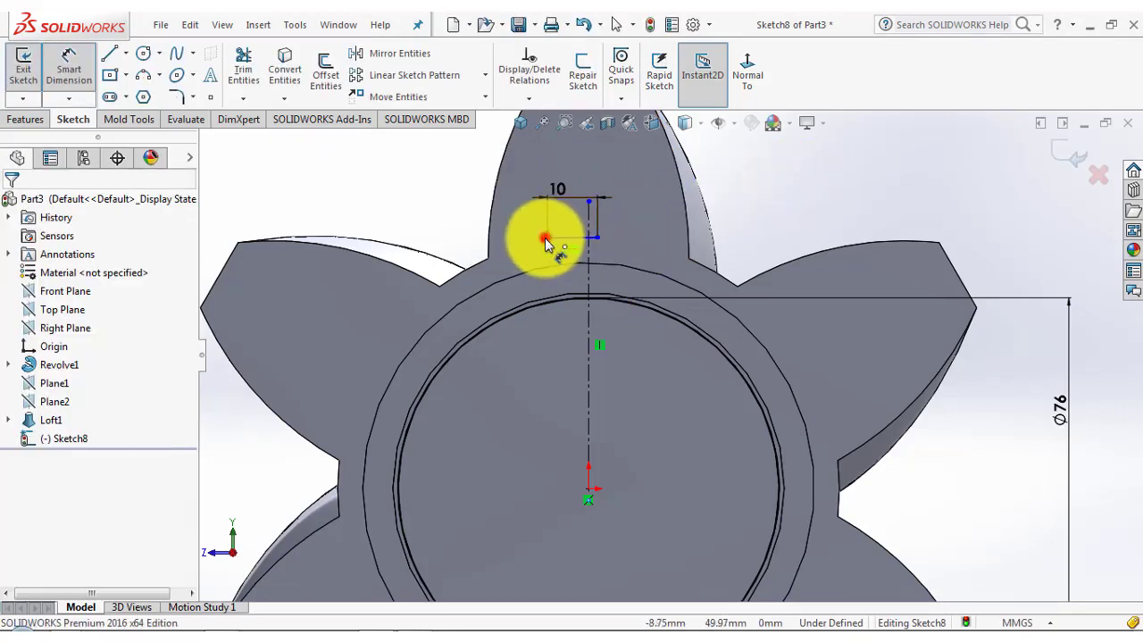
{"action": "left_click", "coordinate": [597, 242]}
{"action": "key", "text": "Escape"}
{"action": "key", "text": "Escape"}
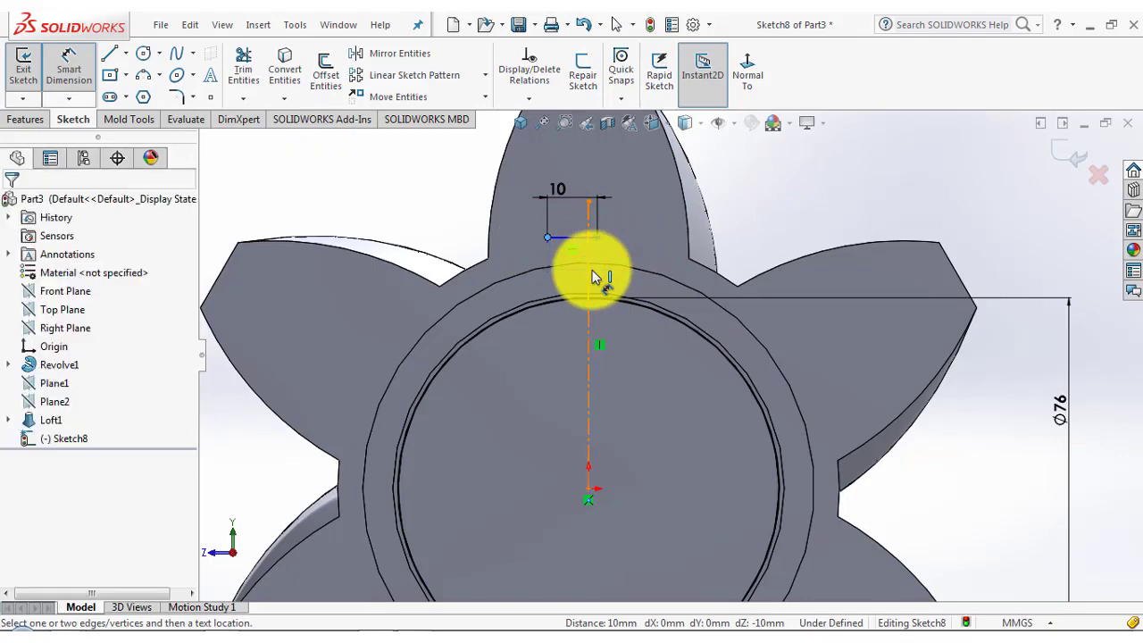
{"action": "left_click", "coordinate": [547, 237]}
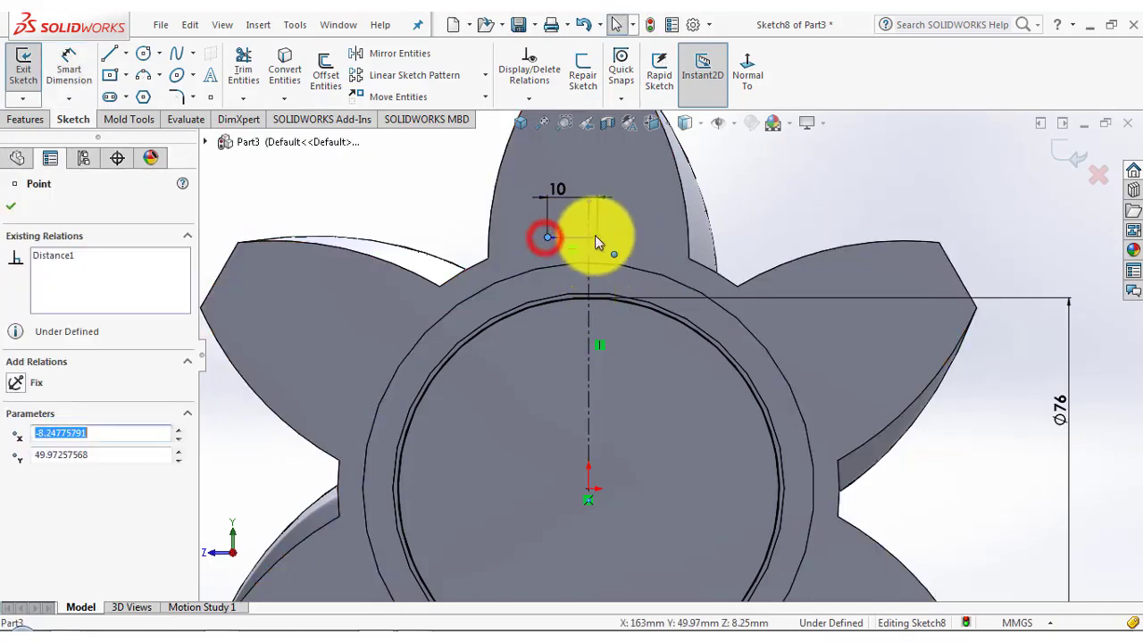
{"action": "left_click", "coordinate": [596, 237], "text": "ctrl"}
{"action": "left_click", "coordinate": [587, 265], "text": "ctrl"}
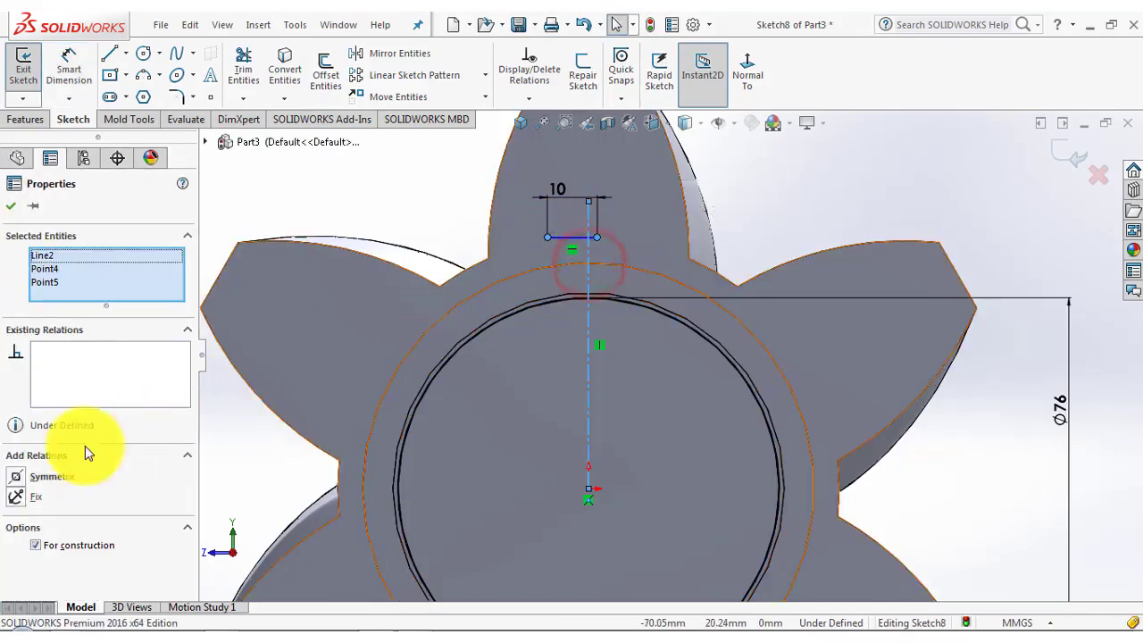
{"action": "left_click", "coordinate": [15, 476]}
{"action": "left_click", "coordinate": [11, 205]}
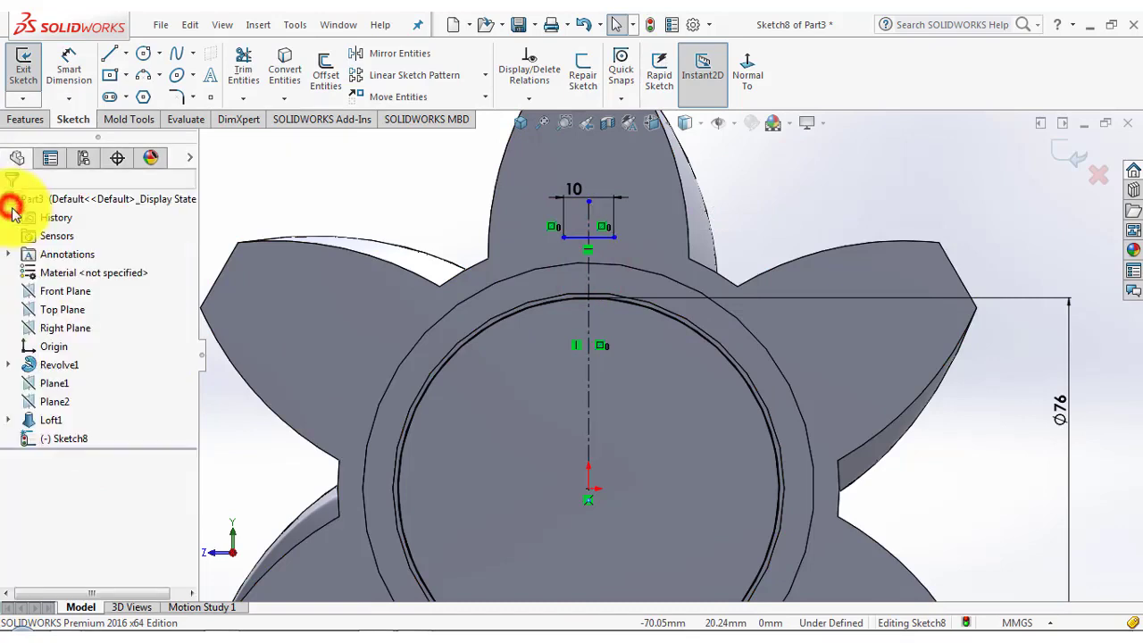
Dimension the distance from the short horizontal line to the origin as 43 mm.
{"action": "middle_click_drag", "start_coordinate": [583, 214], "coordinate": [591, 224]}
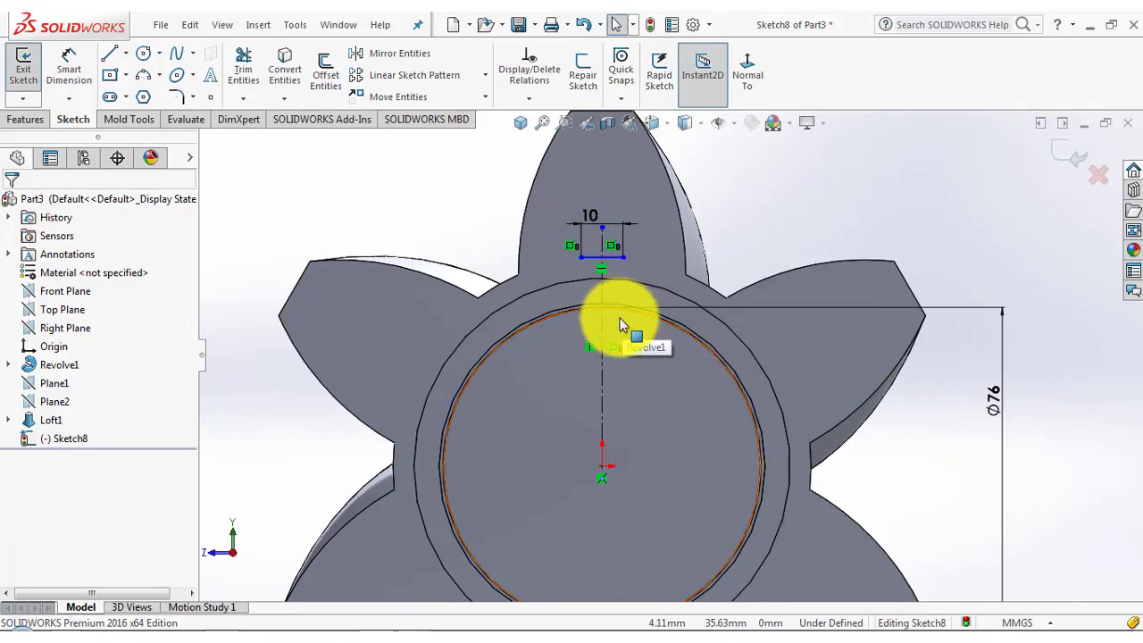
{"action": "scroll", "coordinate": [644, 313], "scroll_direction": "down", "scroll_amount": 1}
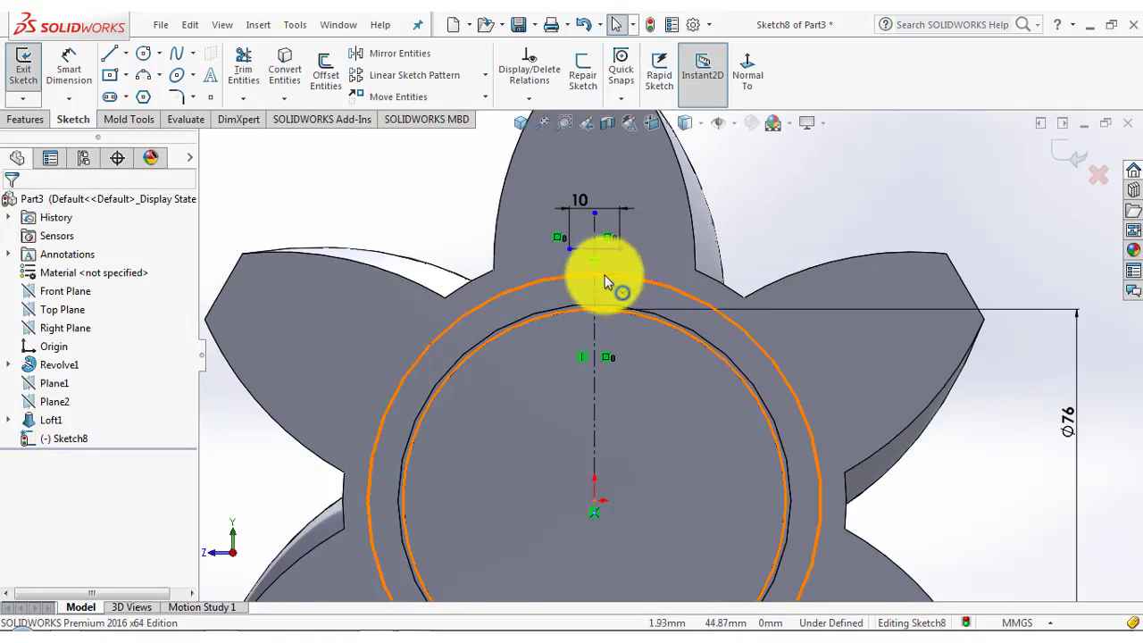
{"action": "left_click", "coordinate": [604, 293]}
{"action": "left_click", "coordinate": [69, 65]}
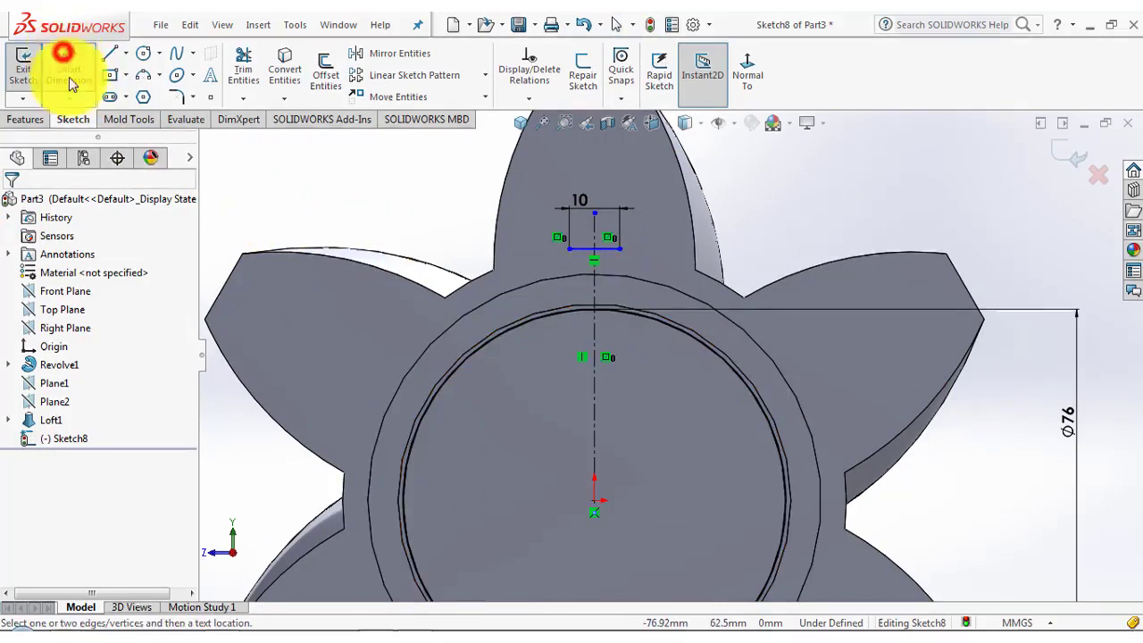
{"action": "left_click", "coordinate": [607, 246]}
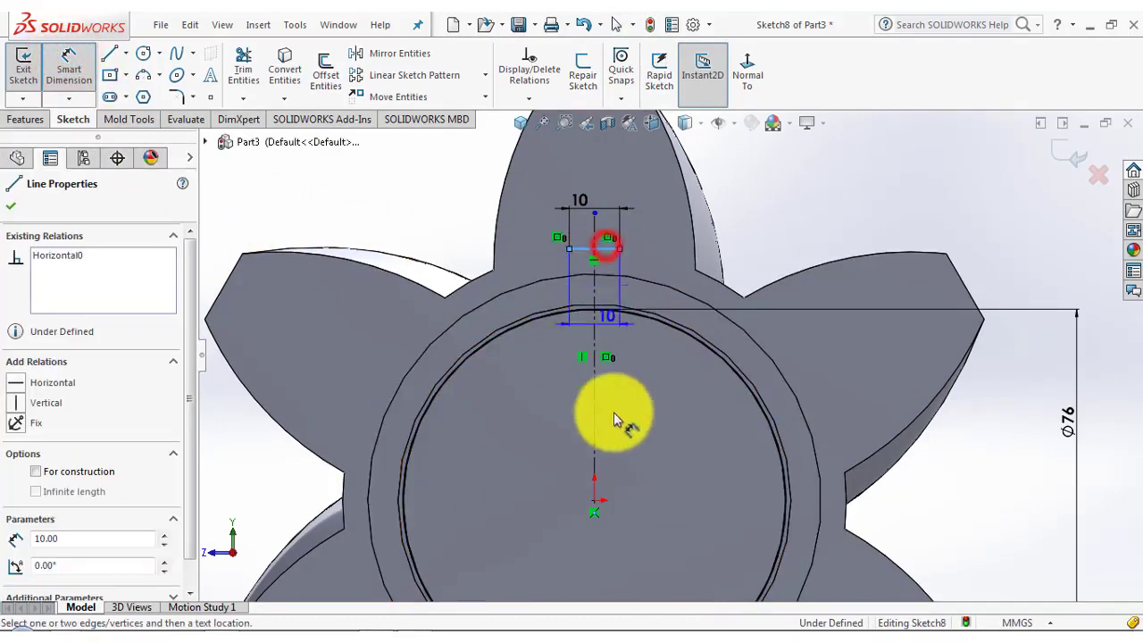
{"action": "left_click", "coordinate": [595, 497]}
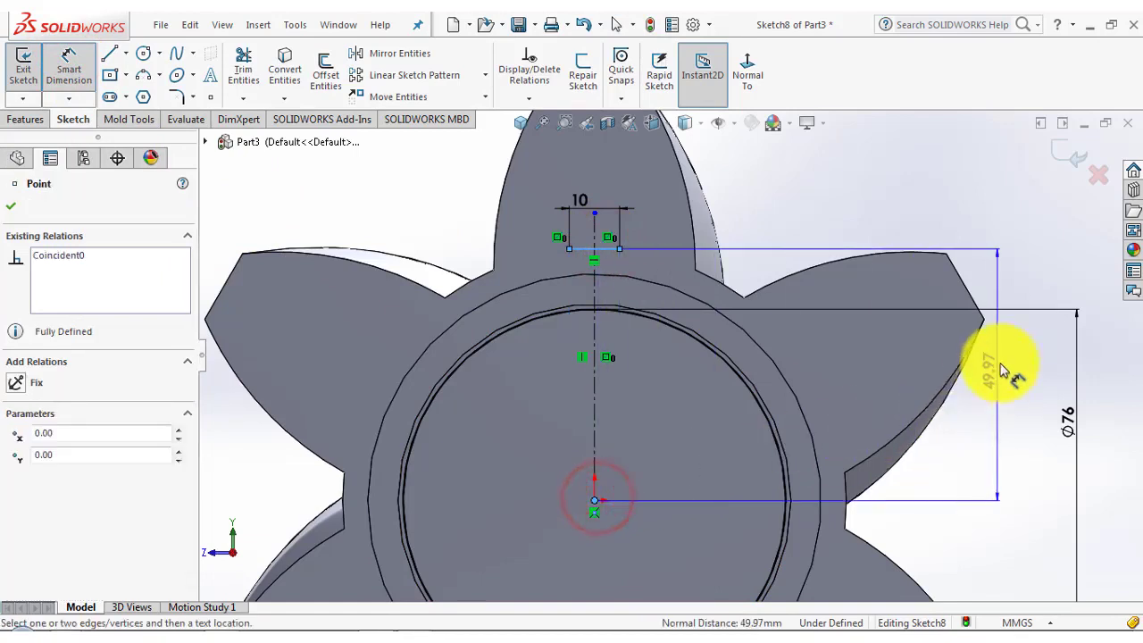
{"action": "left_click", "coordinate": [1001, 362]}
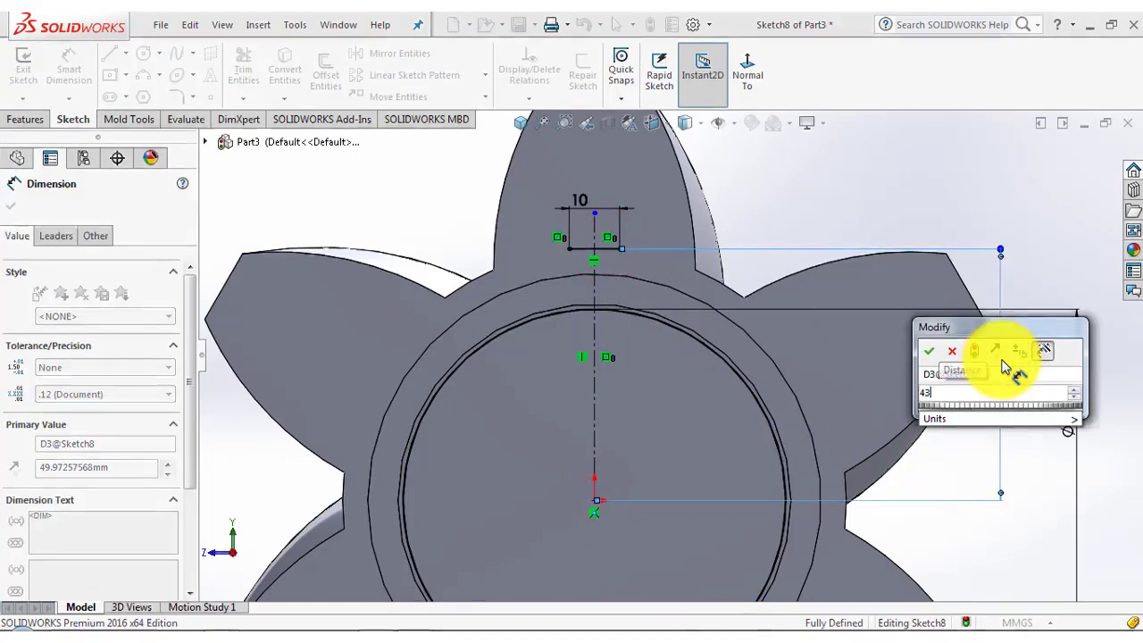
{"action": "key", "text": "Return"}
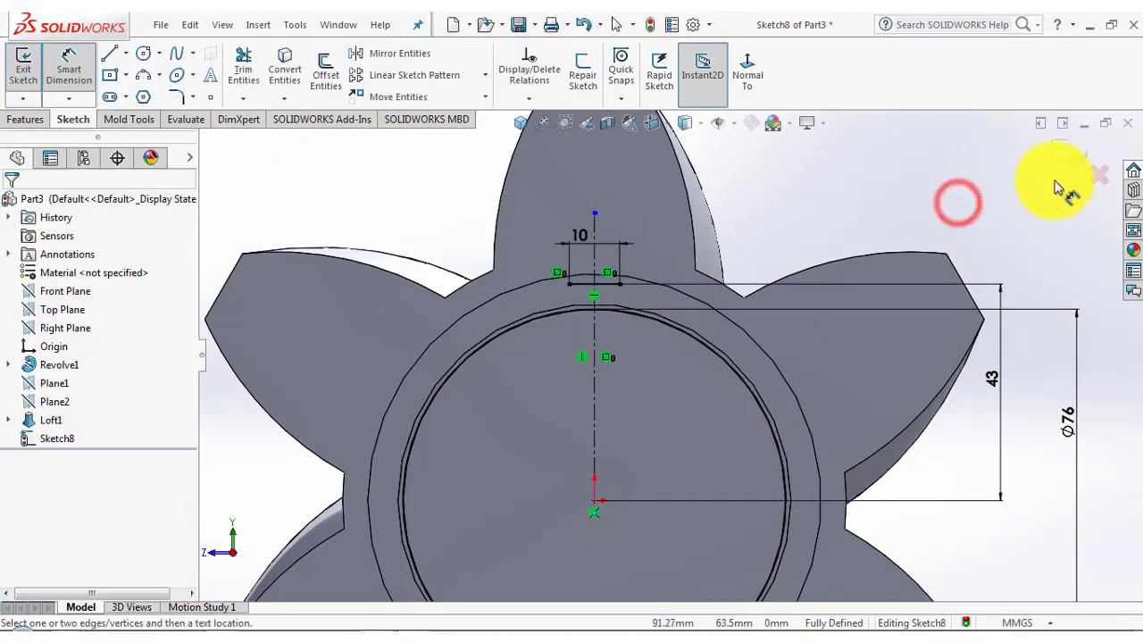
Draw a vertical line down from each end of the short horizontal line, crossing the 76 mm circle.
{"action": "left_click", "coordinate": [109, 53]}
{"action": "scroll", "coordinate": [615, 292], "scroll_direction": "down", "scroll_amount": 3}
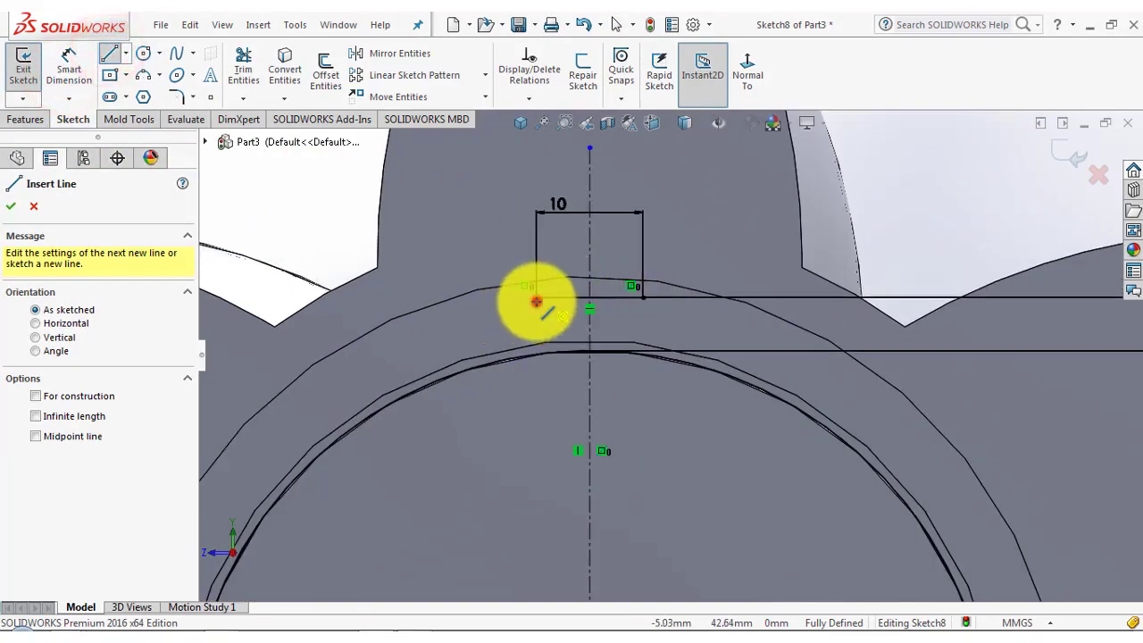
{"action": "left_click", "coordinate": [535, 302]}
{"action": "left_click", "coordinate": [535, 390]}
{"action": "key", "text": "Escape"}
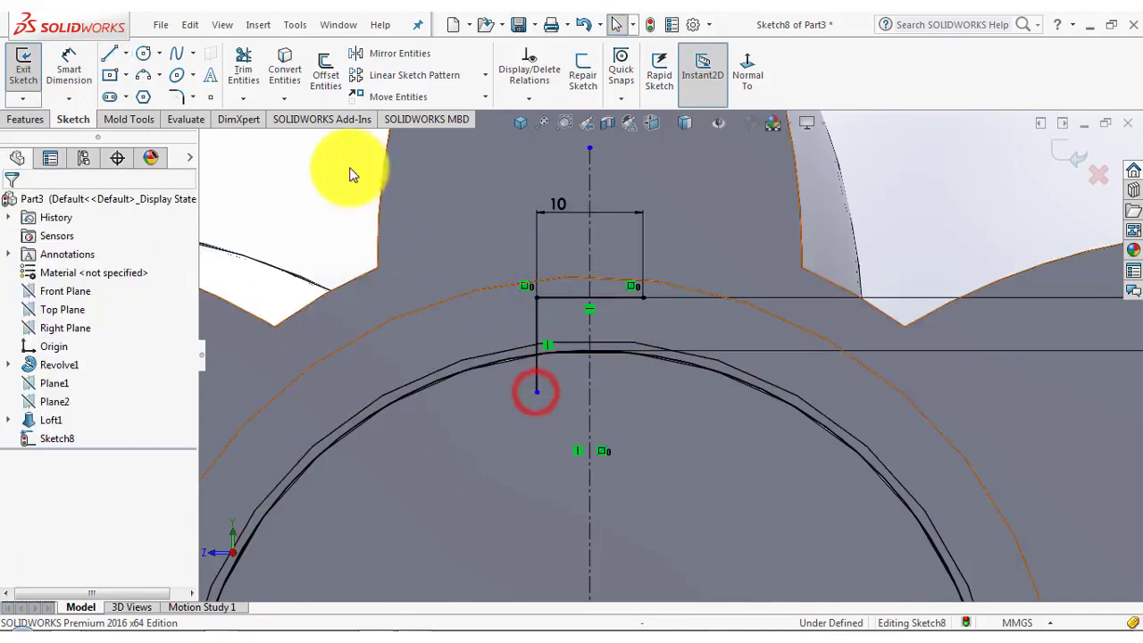
{"action": "left_click", "coordinate": [109, 53]}
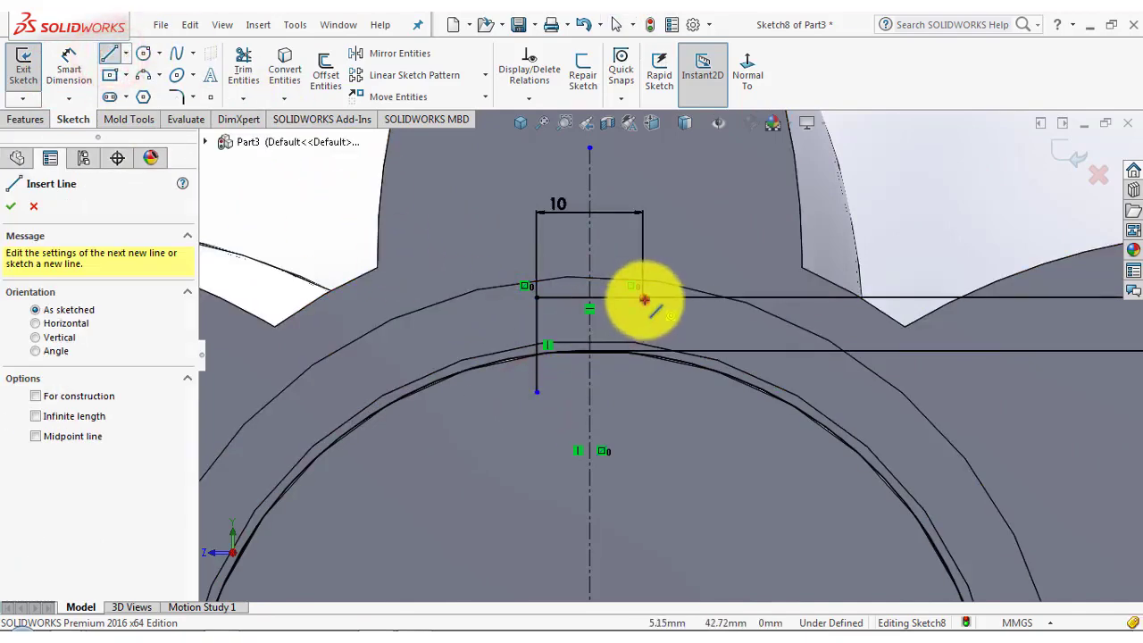
{"action": "left_click", "coordinate": [643, 300]}
{"action": "left_click", "coordinate": [644, 399]}
{"action": "key", "text": "Escape"}
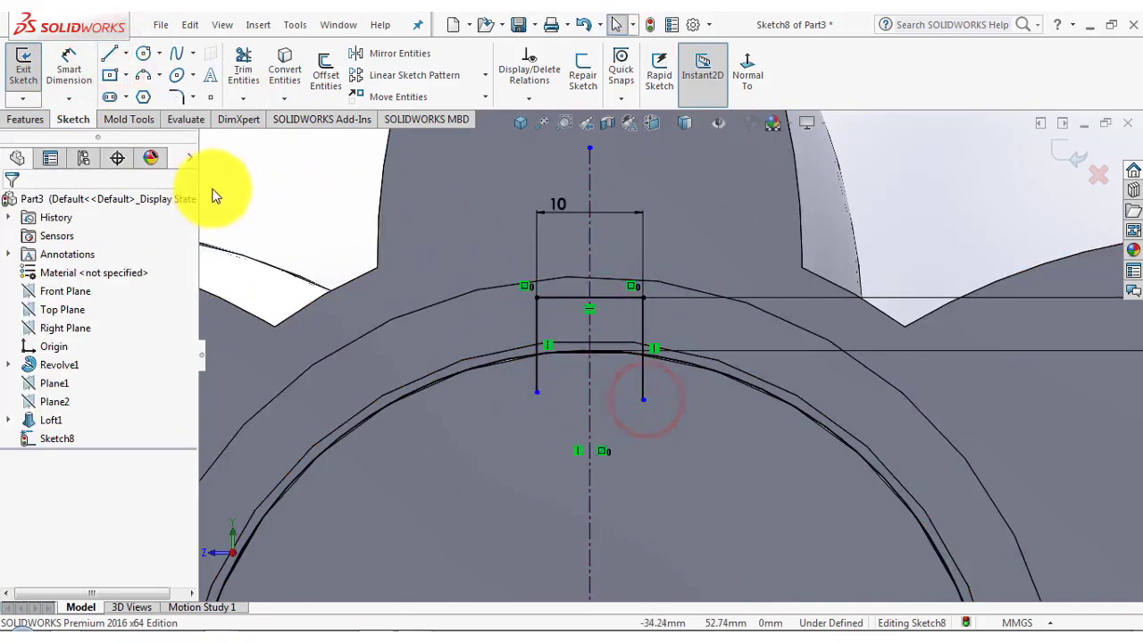
Power-trim the portions of both vertical lines that extend inside the 76 mm circle.
{"action": "left_click", "coordinate": [243, 68]}
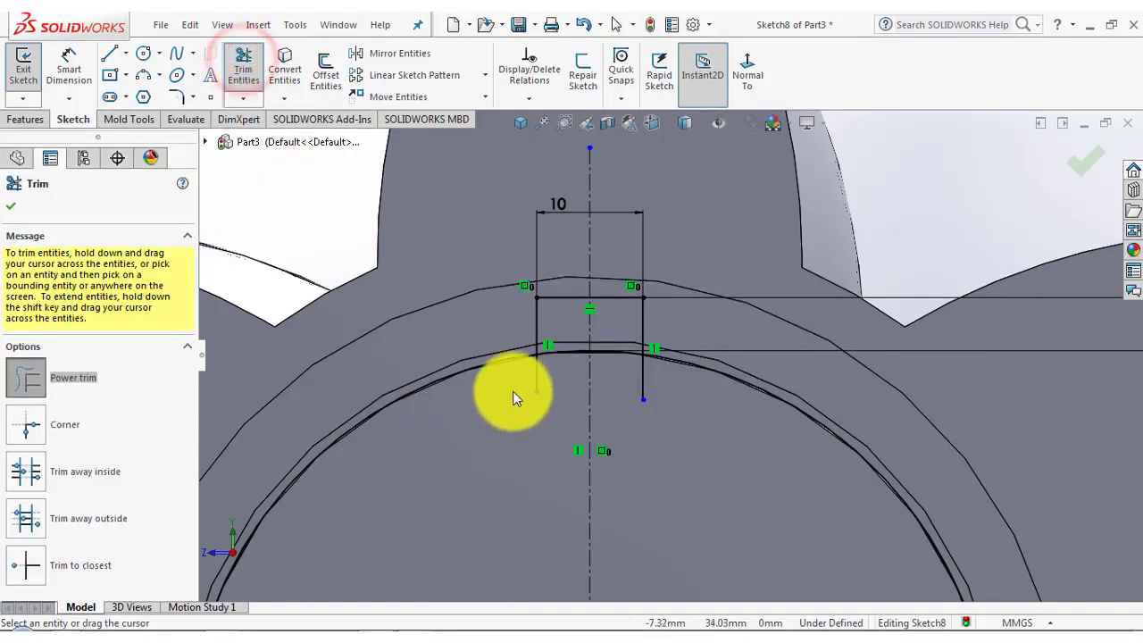
{"action": "left_click_drag", "start_coordinate": [623, 386], "coordinate": [663, 401]}
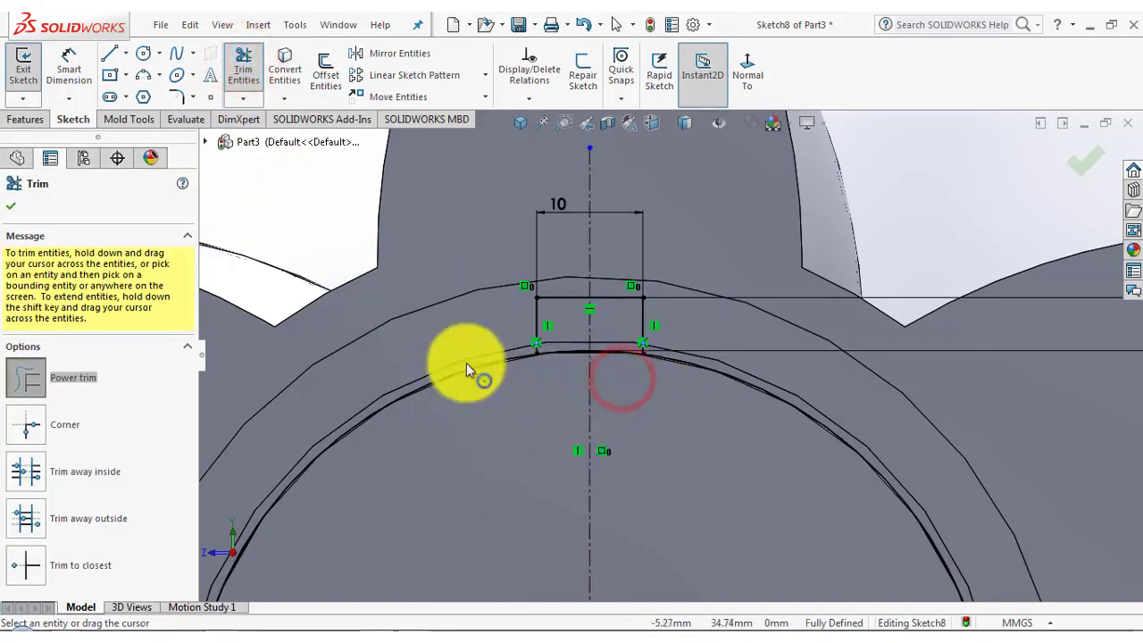
{"action": "left_click", "coordinate": [11, 206]}
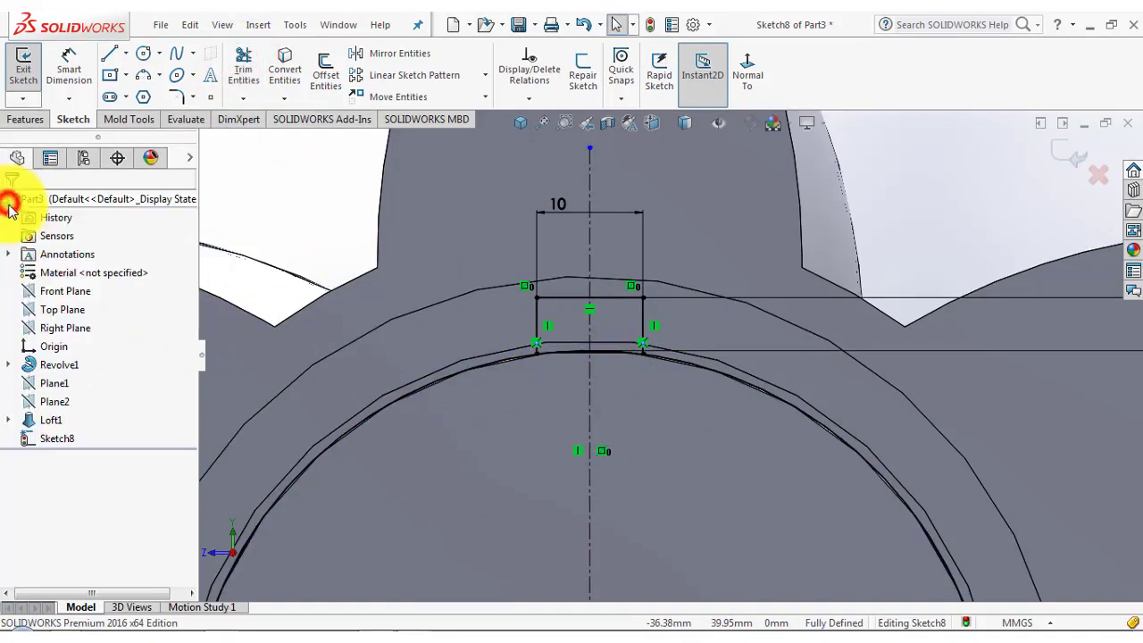
Circular-pattern the three notch lines about the origin with 15 equally spaced instances over 360 degrees.
{"action": "scroll", "coordinate": [541, 314], "scroll_direction": "up", "scroll_amount": 3}
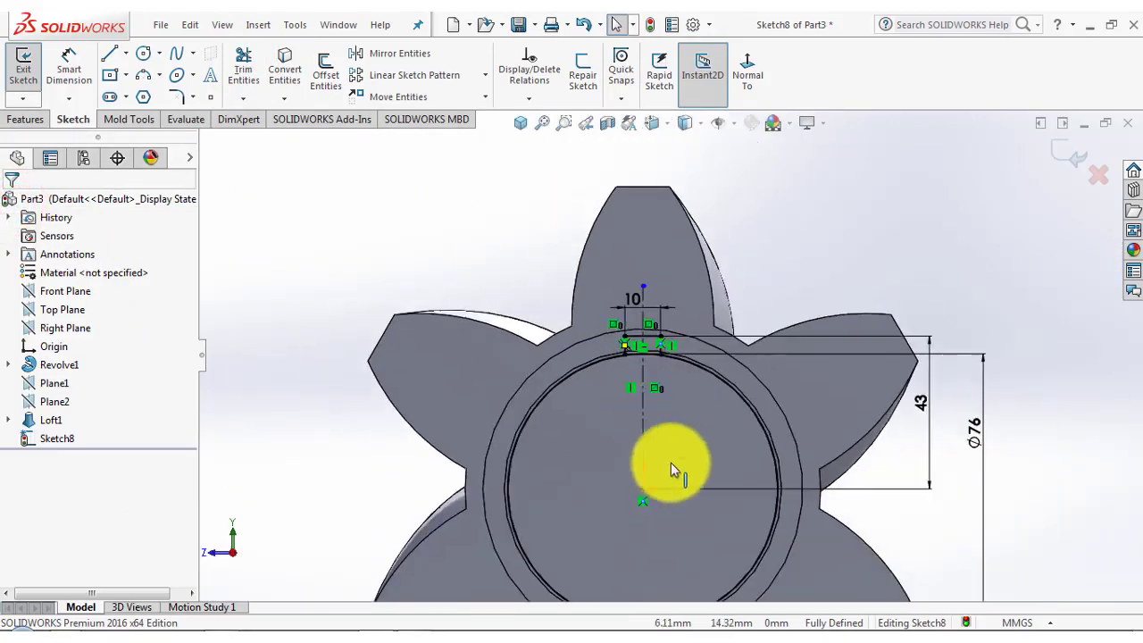
{"action": "scroll", "coordinate": [638, 331], "scroll_direction": "down", "scroll_amount": 3}
{"action": "left_click", "coordinate": [459, 191]}
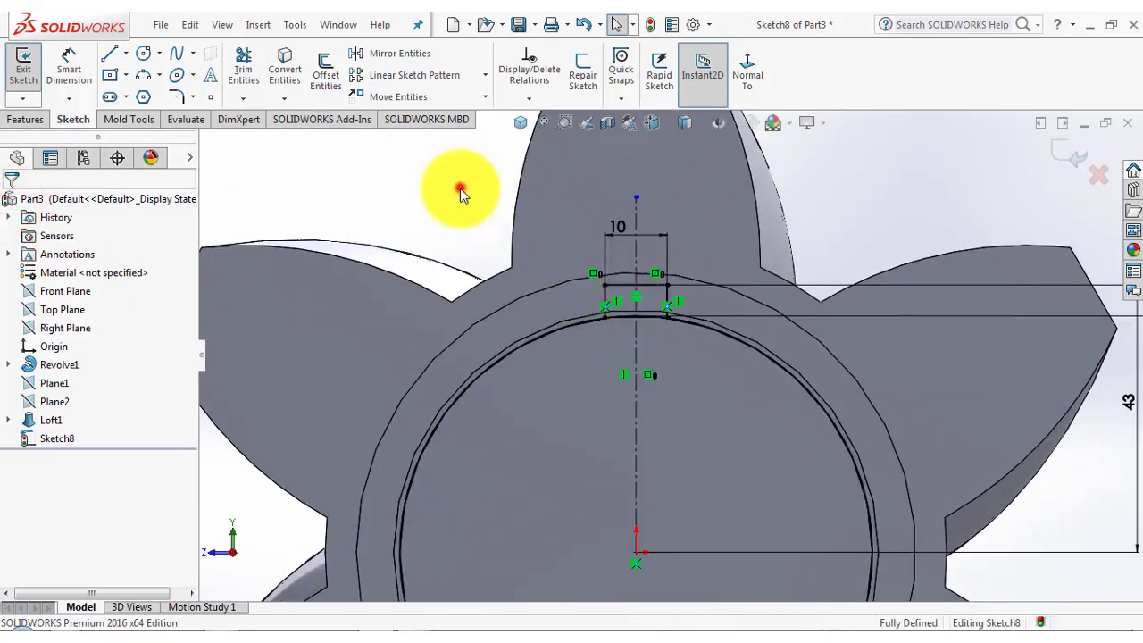
{"action": "left_click", "coordinate": [605, 295]}
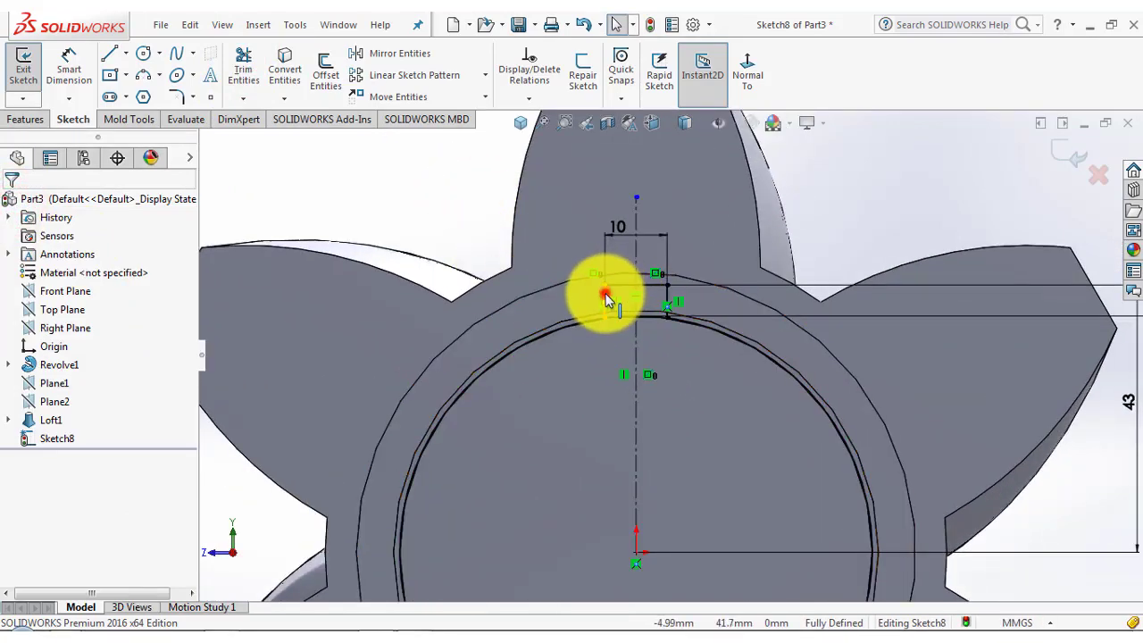
{"action": "left_click", "coordinate": [667, 292], "text": "ctrl"}
{"action": "left_click", "coordinate": [666, 295], "text": "ctrl"}
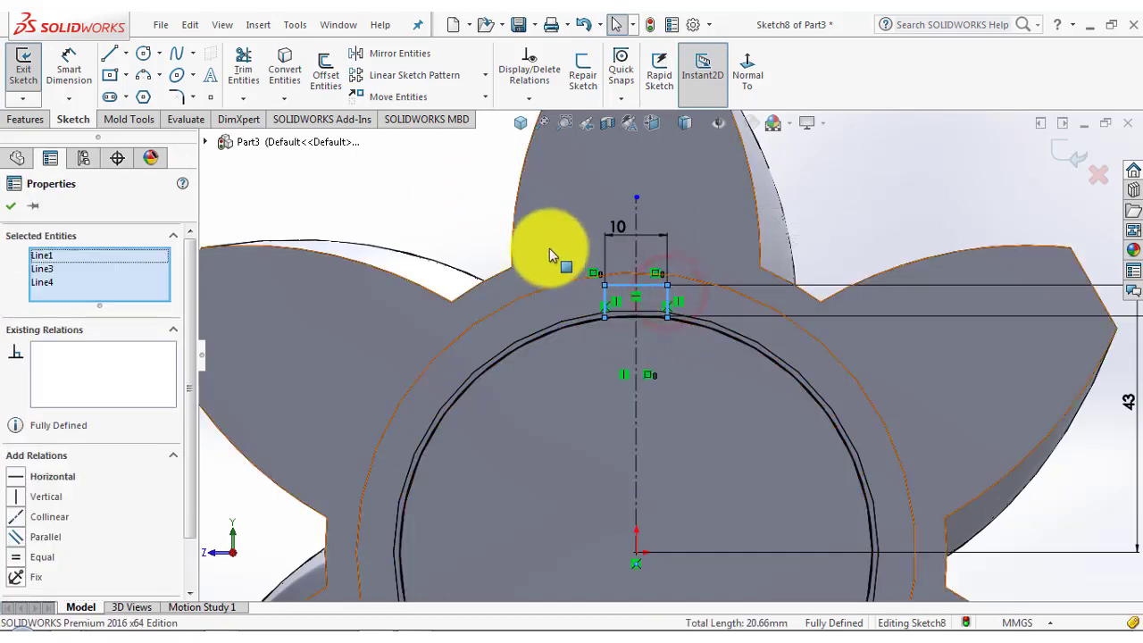
{"action": "left_click", "coordinate": [488, 77]}
{"action": "left_click", "coordinate": [466, 119]}
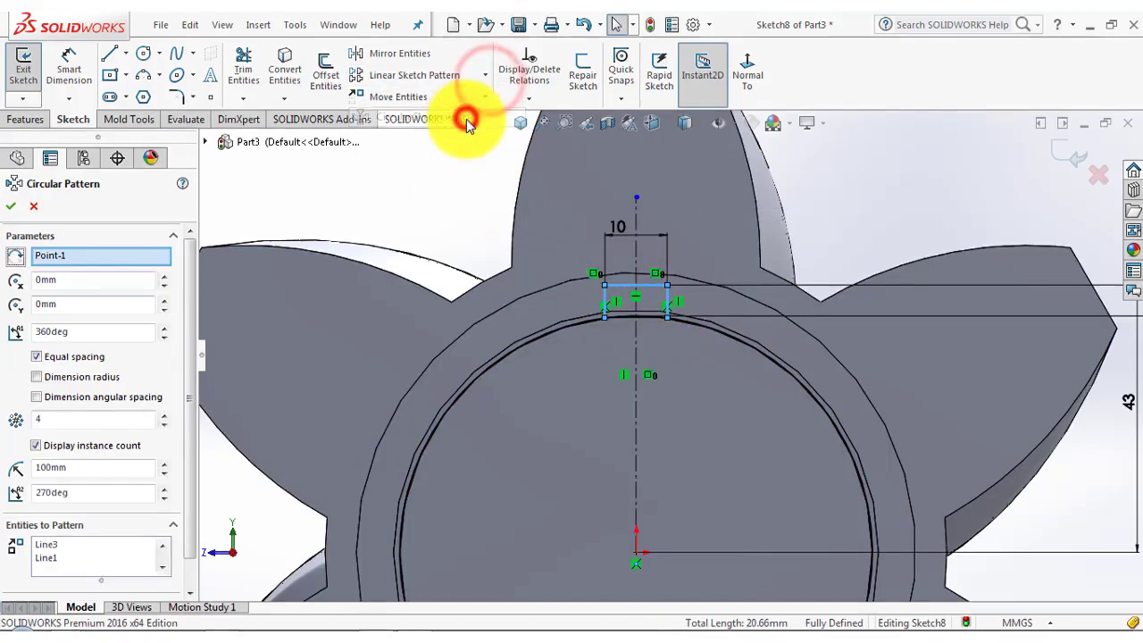
{"action": "key", "text": "z"}
{"action": "scroll", "coordinate": [709, 357], "scroll_direction": "up", "scroll_amount": 3}
{"action": "scroll", "coordinate": [684, 377], "scroll_direction": "down", "scroll_amount": 4}
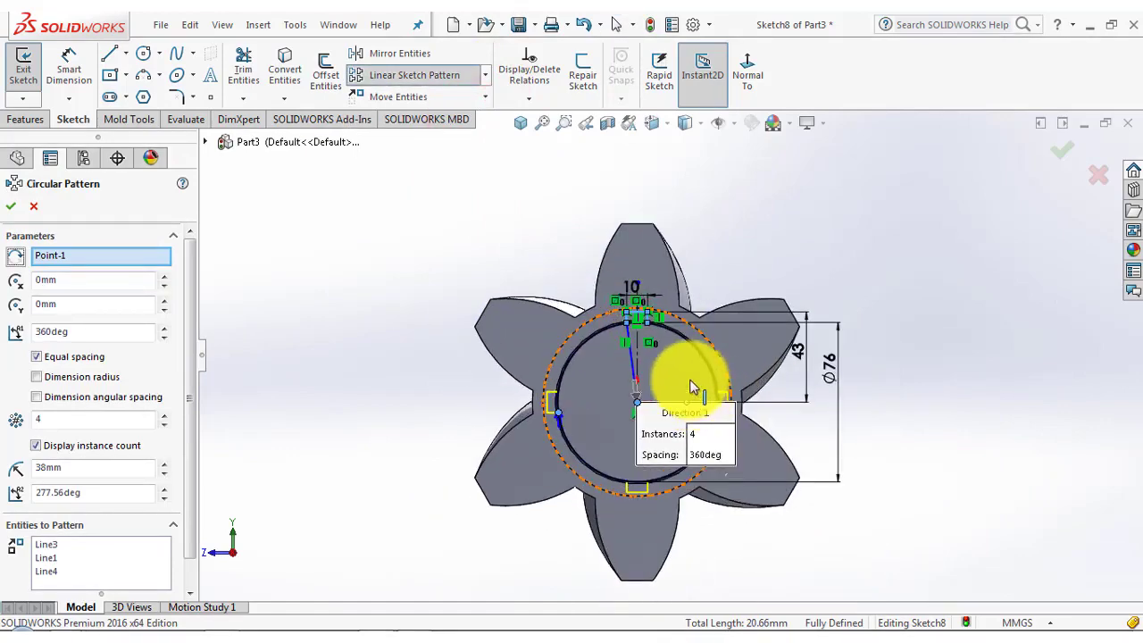
{"action": "left_click", "coordinate": [69, 421]}
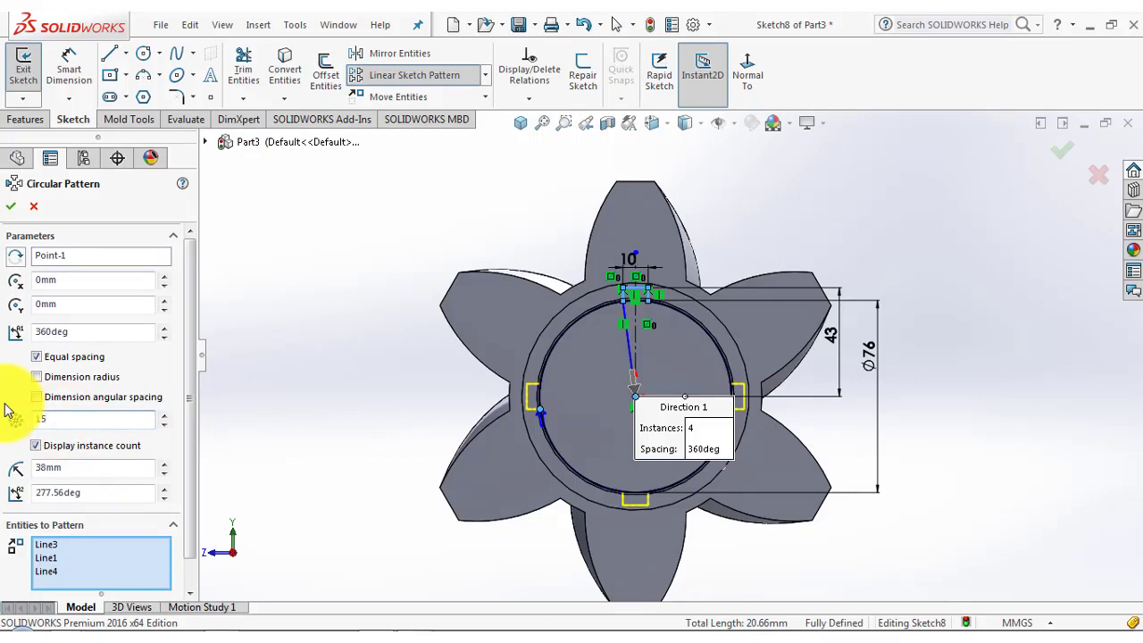
{"action": "left_click", "coordinate": [11, 210]}
{"action": "scroll", "coordinate": [688, 348], "scroll_direction": "down", "scroll_amount": 3}
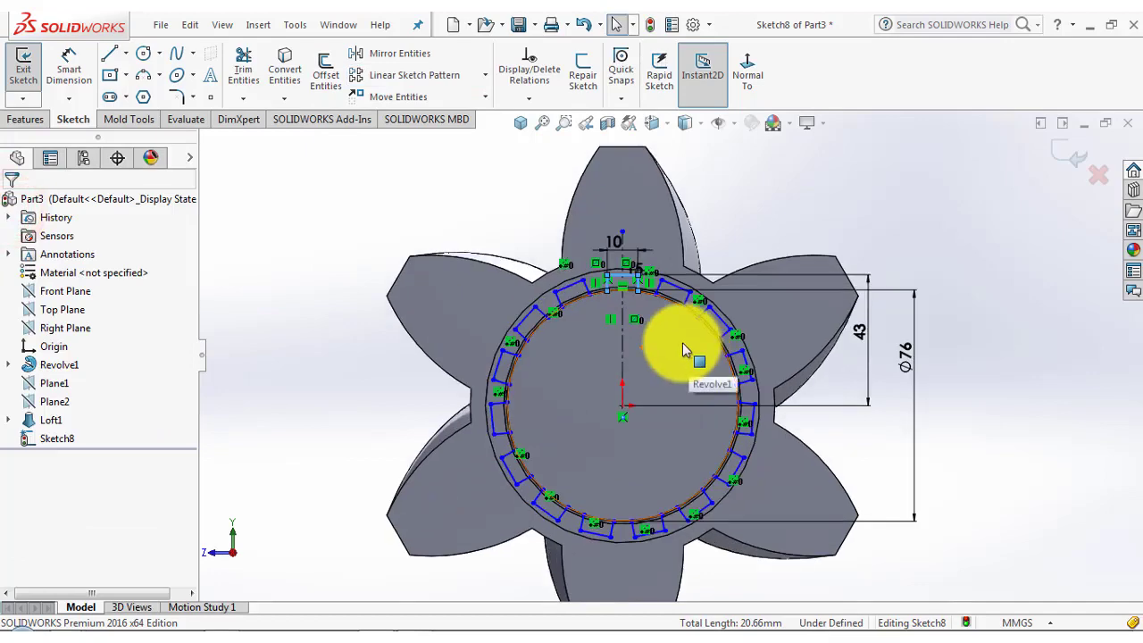
{"action": "left_click", "coordinate": [438, 211]}
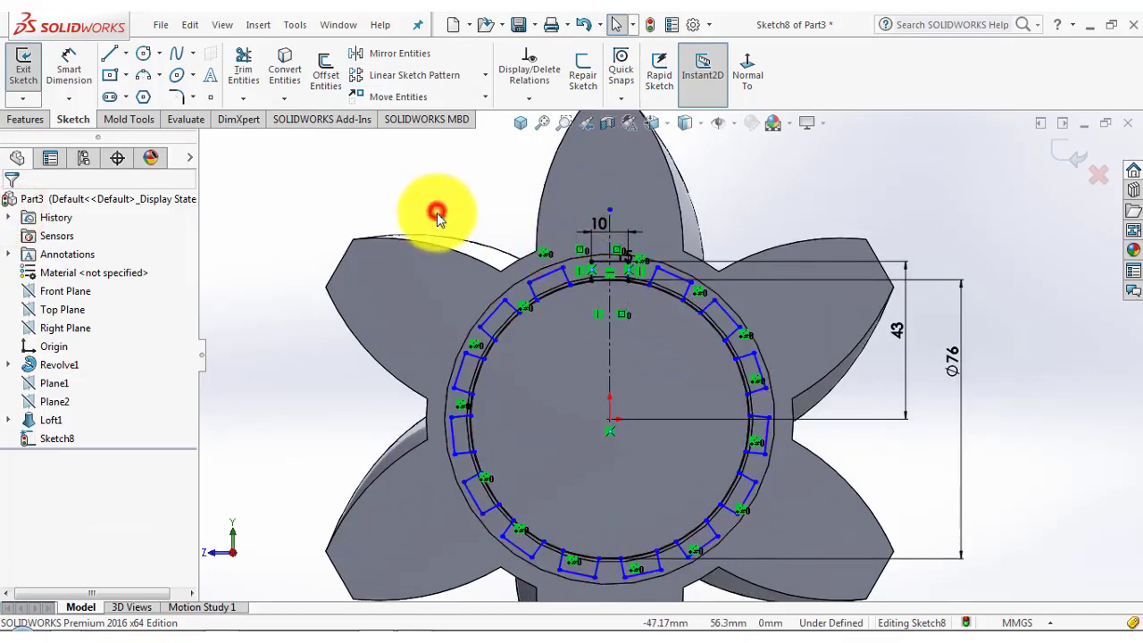
Power-trim the circle's arc segments across the notch openings along the upper and right-hand part of the ring.
{"action": "left_click", "coordinate": [244, 69]}
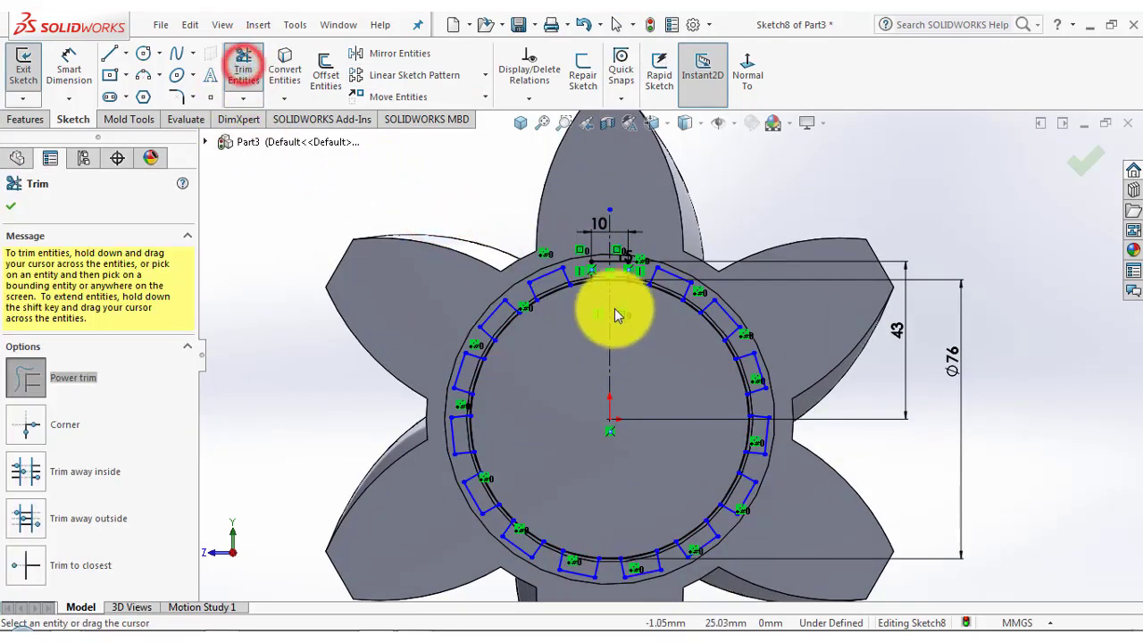
{"action": "scroll", "coordinate": [598, 308], "scroll_direction": "down", "scroll_amount": 4}
{"action": "mouse_move", "coordinate": [599, 272]}
{"action": "left_mouse_down"}
{"action": "mouse_move", "coordinate": [651, 327]}
{"action": "mouse_move", "coordinate": [715, 290]}
{"action": "mouse_move", "coordinate": [713, 319]}
{"action": "mouse_move", "coordinate": [756, 372]}
{"action": "mouse_move", "coordinate": [792, 353]}
{"action": "mouse_move", "coordinate": [798, 366]}
{"action": "mouse_move", "coordinate": [766, 395]}
{"action": "mouse_move", "coordinate": [755, 397]}
{"action": "mouse_move", "coordinate": [697, 304]}
{"action": "left_mouse_up"}
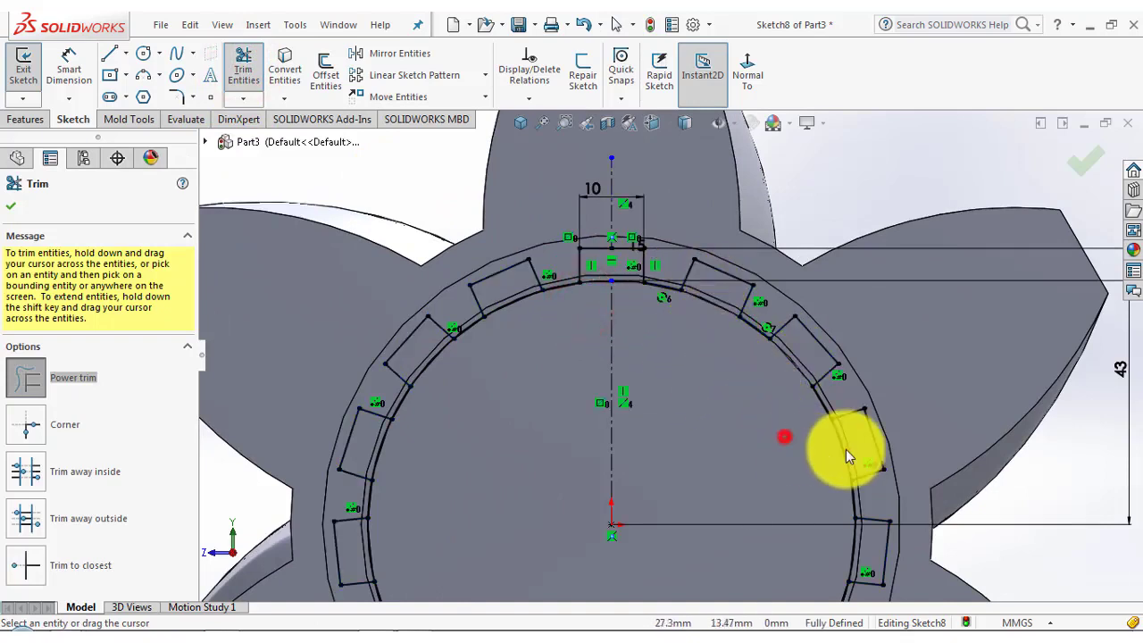
{"action": "scroll", "coordinate": [839, 536], "scroll_direction": "up", "scroll_amount": 4}
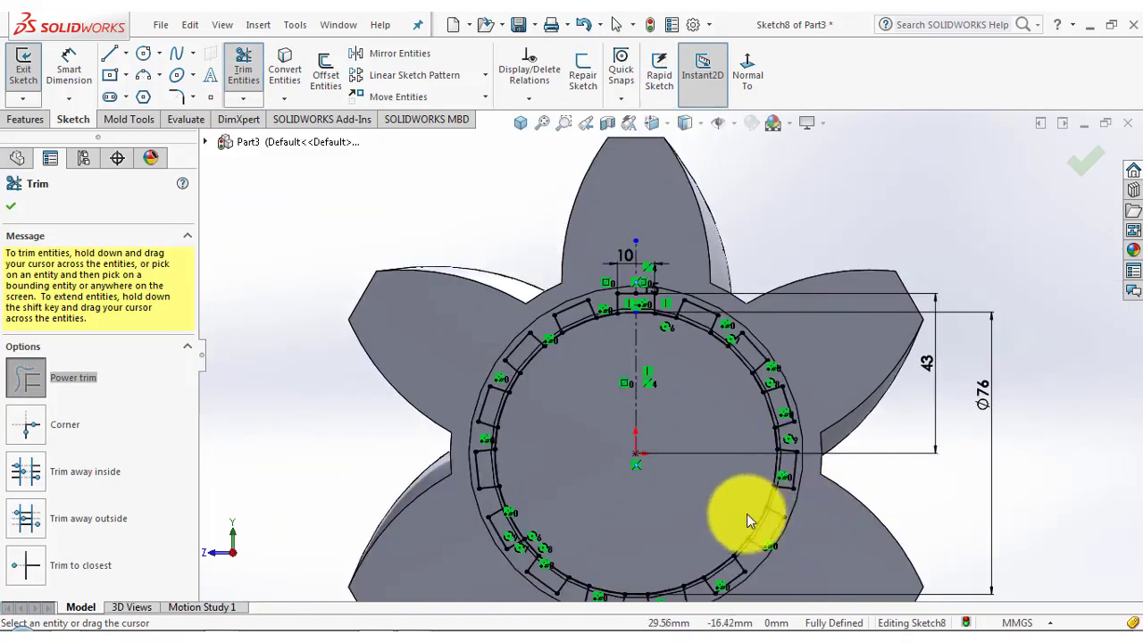
{"action": "scroll", "coordinate": [747, 513], "scroll_direction": "down", "scroll_amount": 4}
{"action": "mouse_move", "coordinate": [757, 381]}
{"action": "left_mouse_down"}
{"action": "mouse_move", "coordinate": [795, 412]}
{"action": "mouse_move", "coordinate": [758, 500]}
{"action": "mouse_move", "coordinate": [678, 567]}
{"action": "mouse_move", "coordinate": [660, 526]}
{"action": "left_mouse_up"}
{"action": "scroll", "coordinate": [660, 527], "scroll_direction": "up", "scroll_amount": 4}
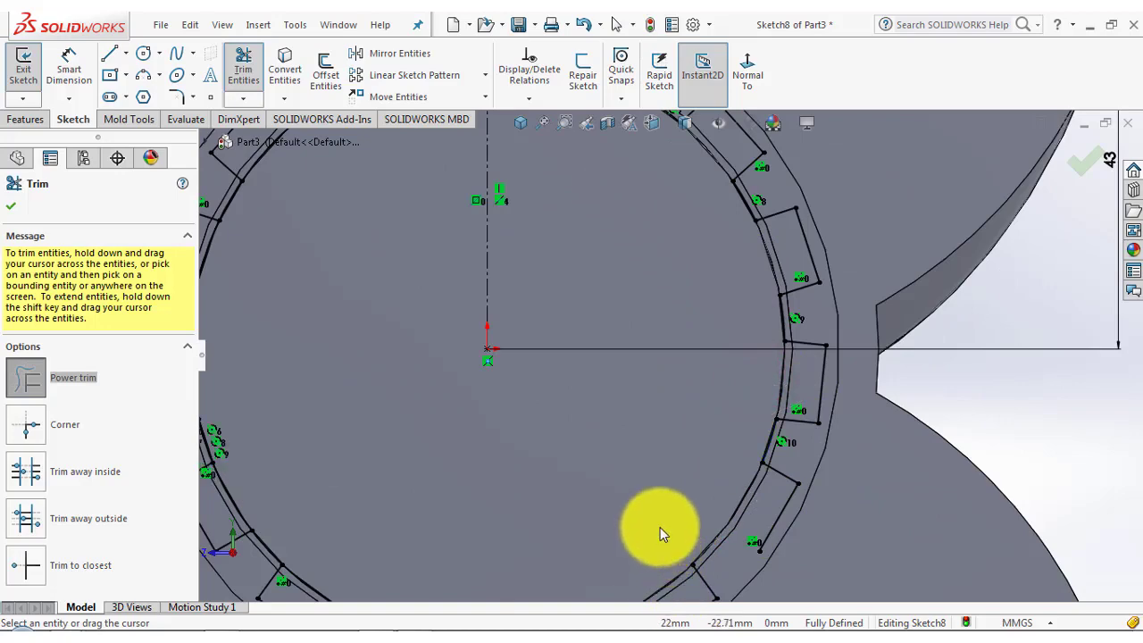
{"action": "key", "text": "Escape"}
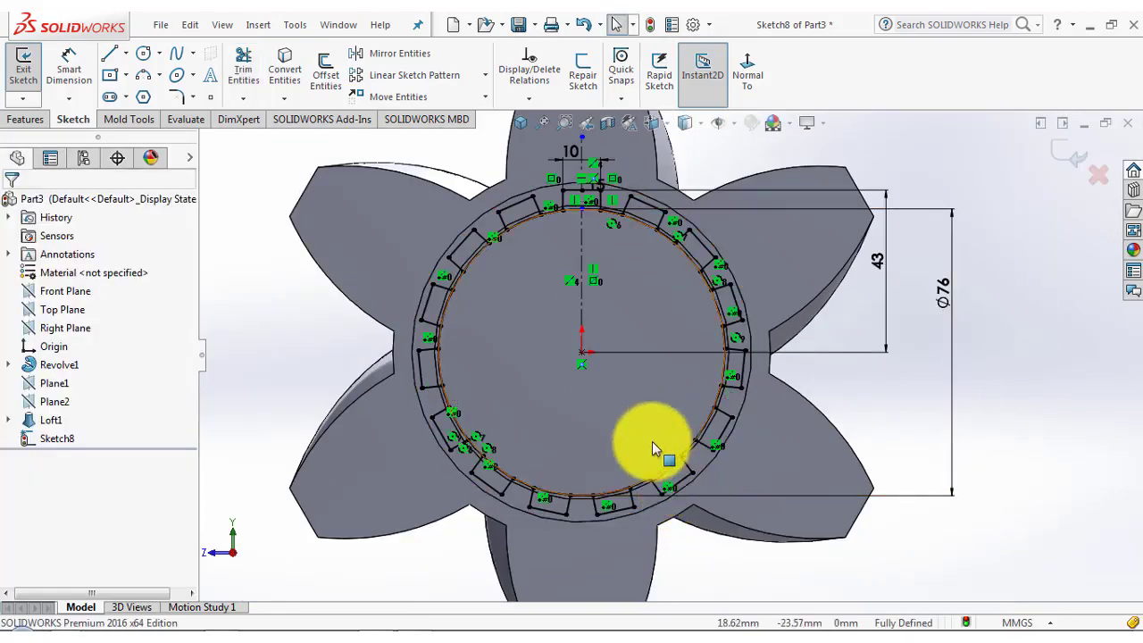
{"action": "scroll", "coordinate": [652, 441], "scroll_direction": "down", "scroll_amount": 2}
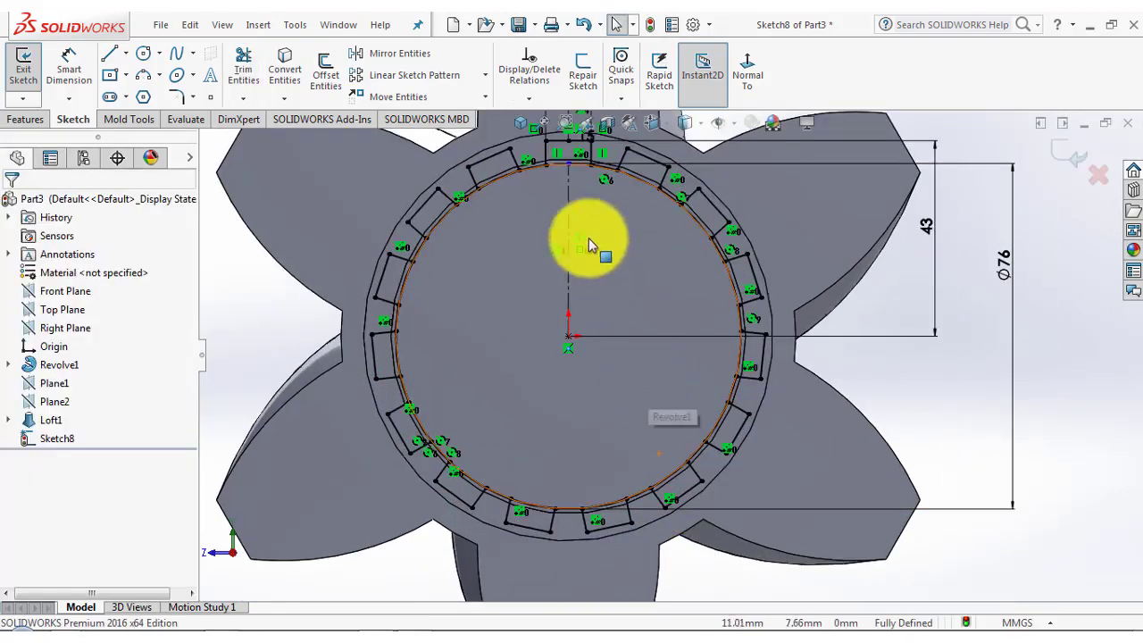
Power-trim the 76 mm circle's arc segments across the notch openings all around the ring, and finish the sketch.
{"action": "left_click", "coordinate": [237, 72]}
{"action": "scroll", "coordinate": [566, 286], "scroll_direction": "down", "scroll_amount": 3}
{"action": "left_click_drag", "start_coordinate": [548, 266], "coordinate": [575, 239]}
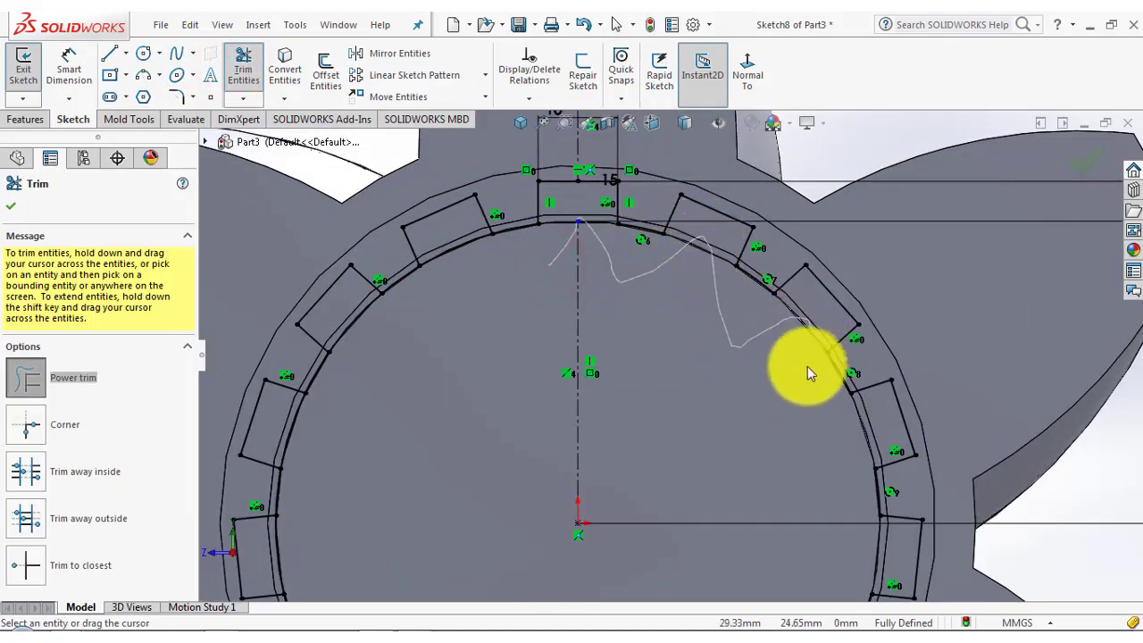
{"action": "left_click_drag", "start_coordinate": [868, 437], "coordinate": [836, 419]}
{"action": "scroll", "coordinate": [836, 419], "scroll_direction": "up", "scroll_amount": 3}
{"action": "scroll", "coordinate": [777, 500], "scroll_direction": "down", "scroll_amount": 3}
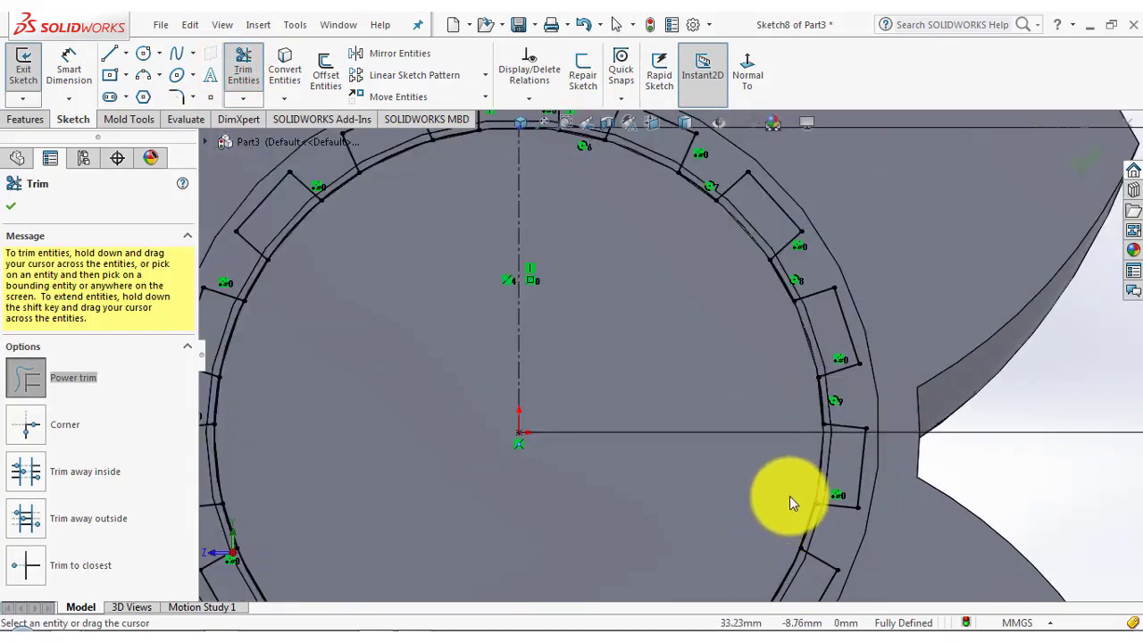
{"action": "scroll", "coordinate": [794, 455], "scroll_direction": "up", "scroll_amount": 3}
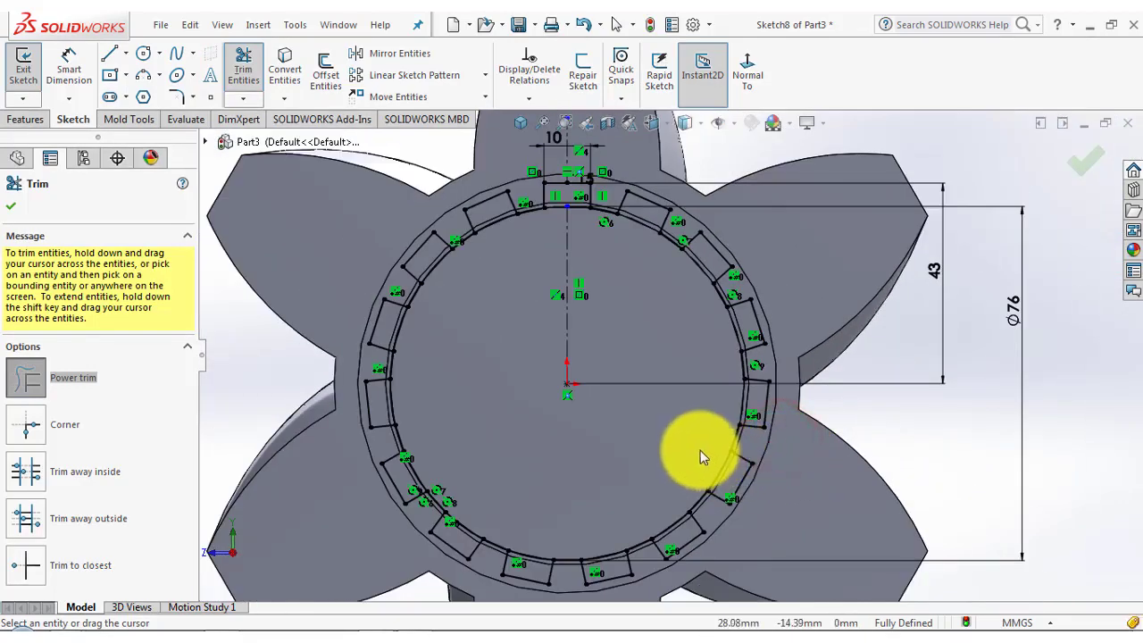
{"action": "mouse_move", "coordinate": [702, 449]}
{"action": "left_mouse_down"}
{"action": "mouse_move", "coordinate": [728, 478]}
{"action": "mouse_move", "coordinate": [676, 504]}
{"action": "mouse_move", "coordinate": [675, 531]}
{"action": "mouse_move", "coordinate": [595, 534]}
{"action": "mouse_move", "coordinate": [589, 559]}
{"action": "mouse_move", "coordinate": [566, 535]}
{"action": "mouse_move", "coordinate": [537, 545]}
{"action": "mouse_move", "coordinate": [485, 502]}
{"action": "mouse_move", "coordinate": [454, 536]}
{"action": "mouse_move", "coordinate": [432, 475]}
{"action": "mouse_move", "coordinate": [413, 479]}
{"action": "mouse_move", "coordinate": [407, 404]}
{"action": "mouse_move", "coordinate": [388, 401]}
{"action": "mouse_move", "coordinate": [401, 401]}
{"action": "mouse_move", "coordinate": [442, 272]}
{"action": "mouse_move", "coordinate": [433, 262]}
{"action": "mouse_move", "coordinate": [502, 249]}
{"action": "mouse_move", "coordinate": [492, 223]}
{"action": "mouse_move", "coordinate": [557, 256]}
{"action": "mouse_move", "coordinate": [557, 199]}
{"action": "mouse_move", "coordinate": [574, 253]}
{"action": "left_mouse_up"}
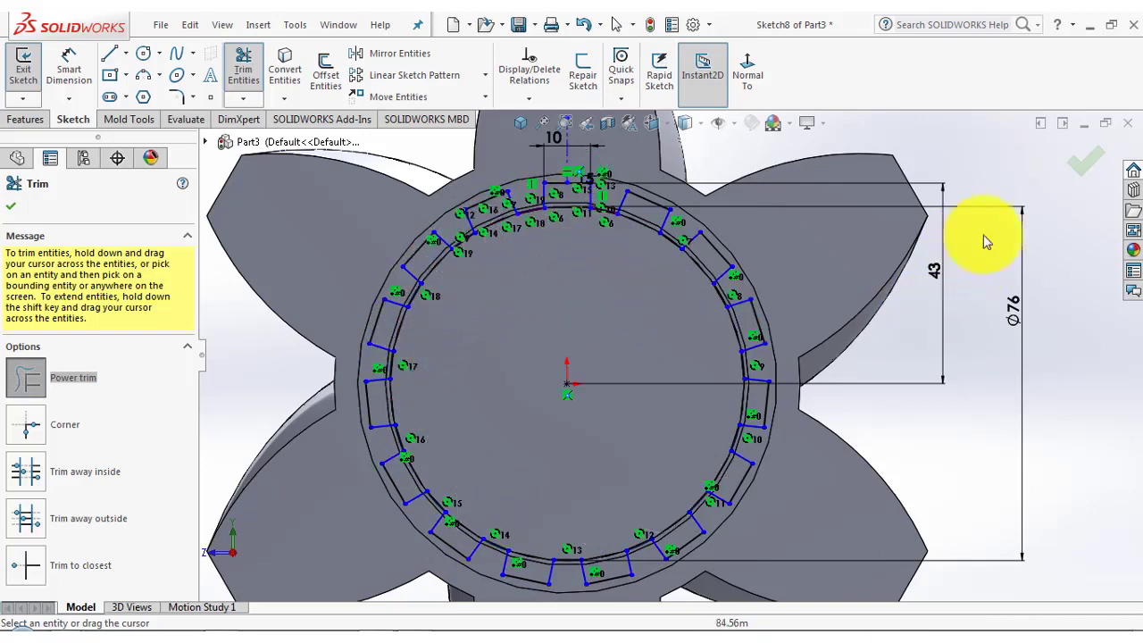
{"action": "left_click", "coordinate": [1084, 160]}
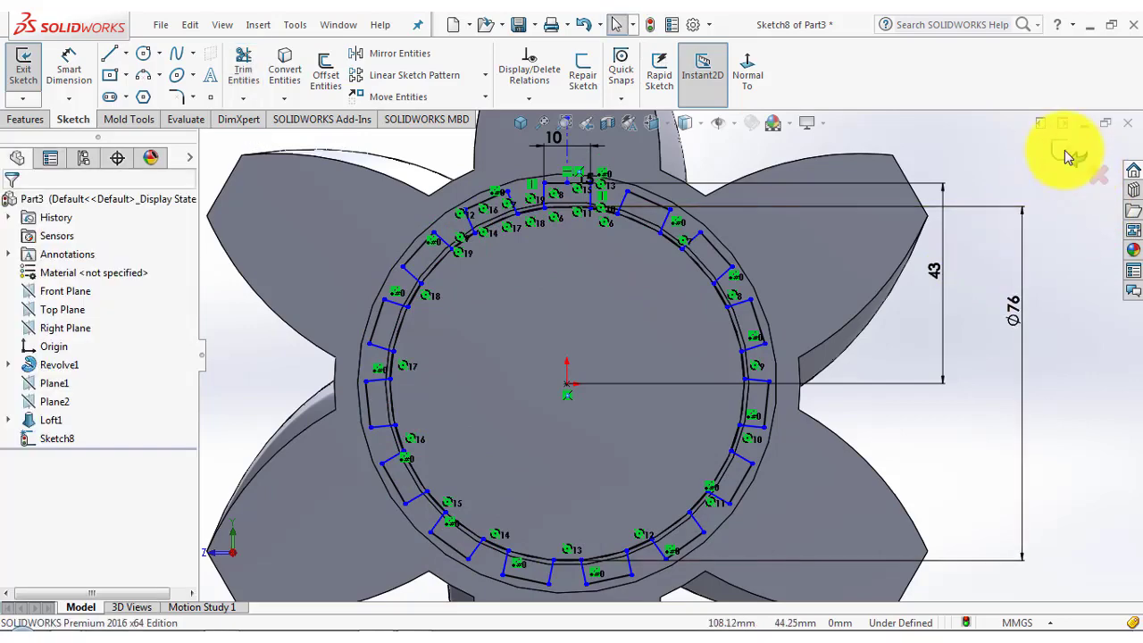
{"action": "left_click", "coordinate": [1064, 149]}
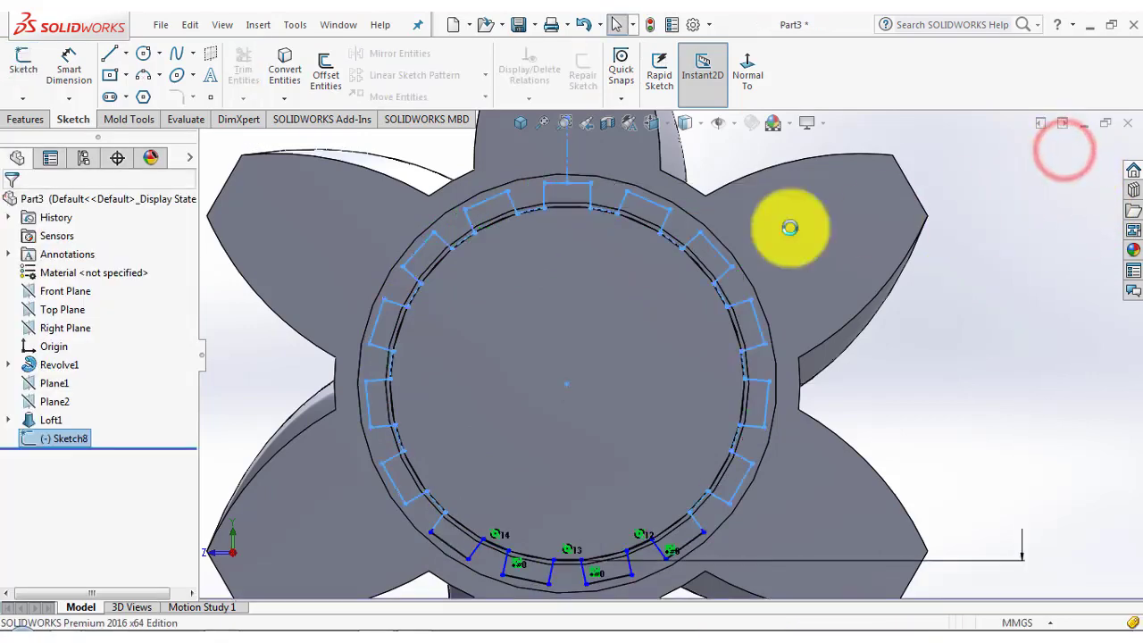
Set up a boss extrusion of the spline sketch starting from a 32 mm offset, reversed back along the shaft.
{"action": "left_click", "coordinate": [523, 123]}
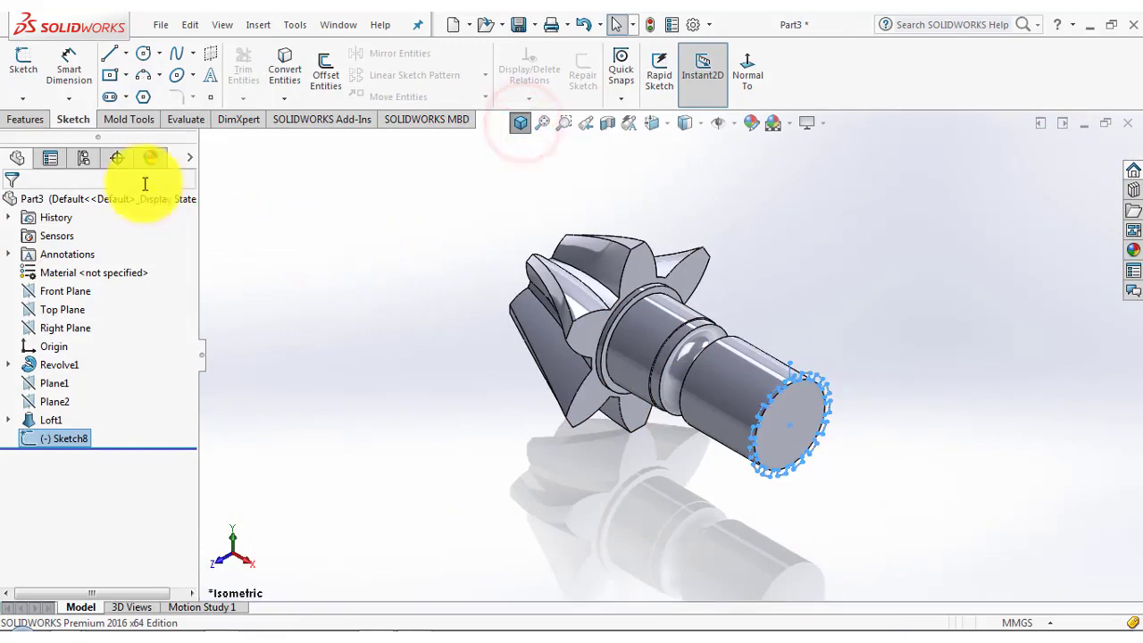
{"action": "left_click", "coordinate": [33, 121]}
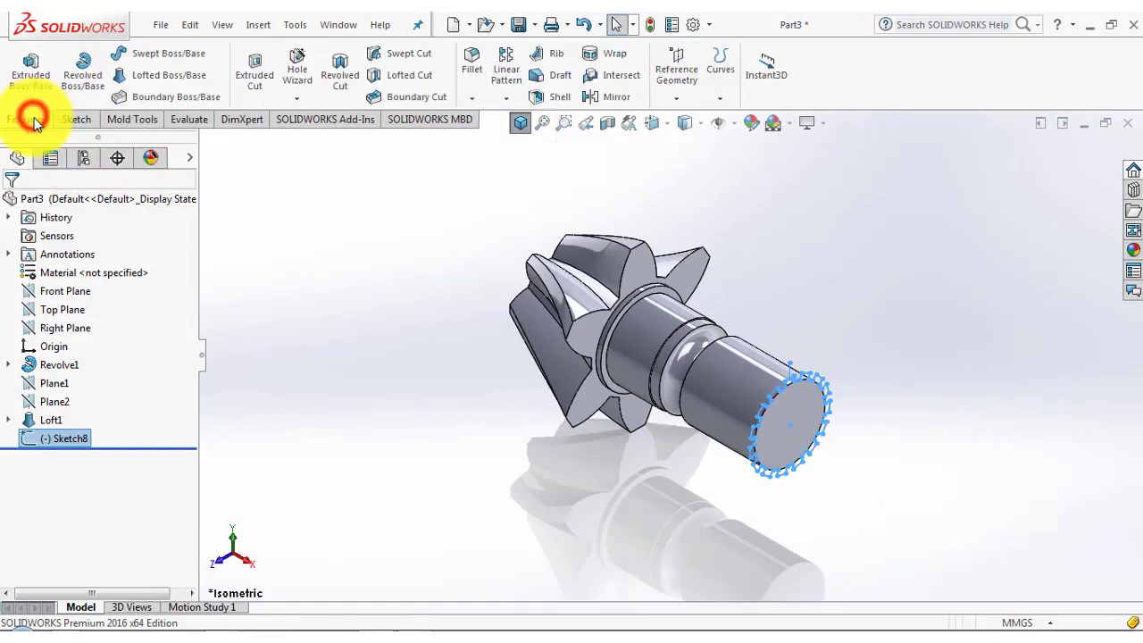
{"action": "left_click", "coordinate": [32, 67]}
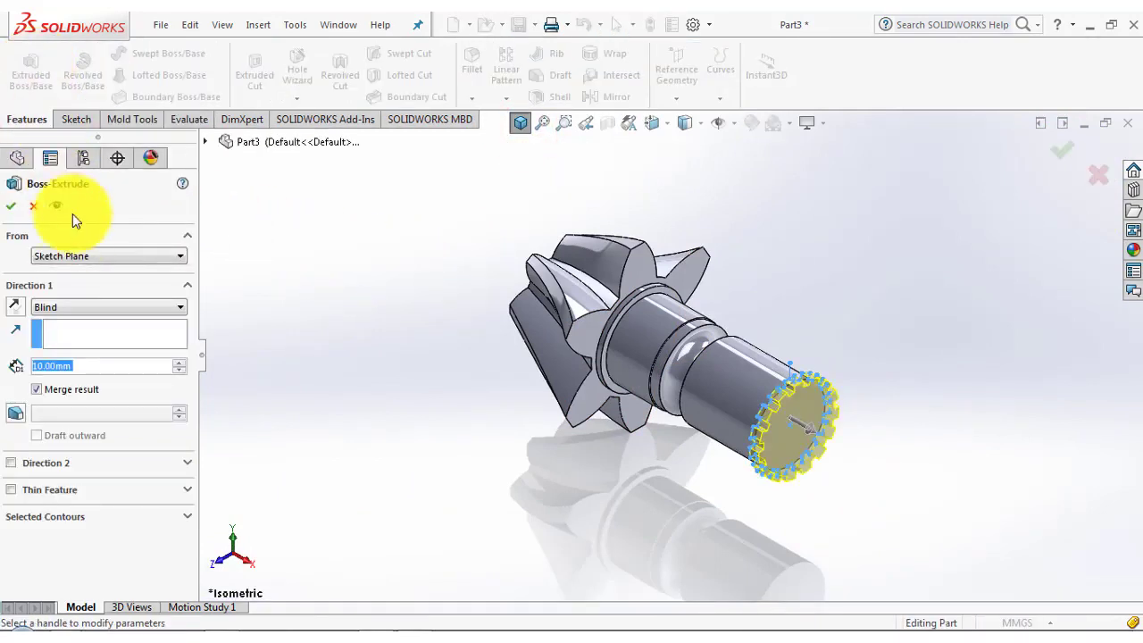
{"action": "left_click", "coordinate": [77, 256]}
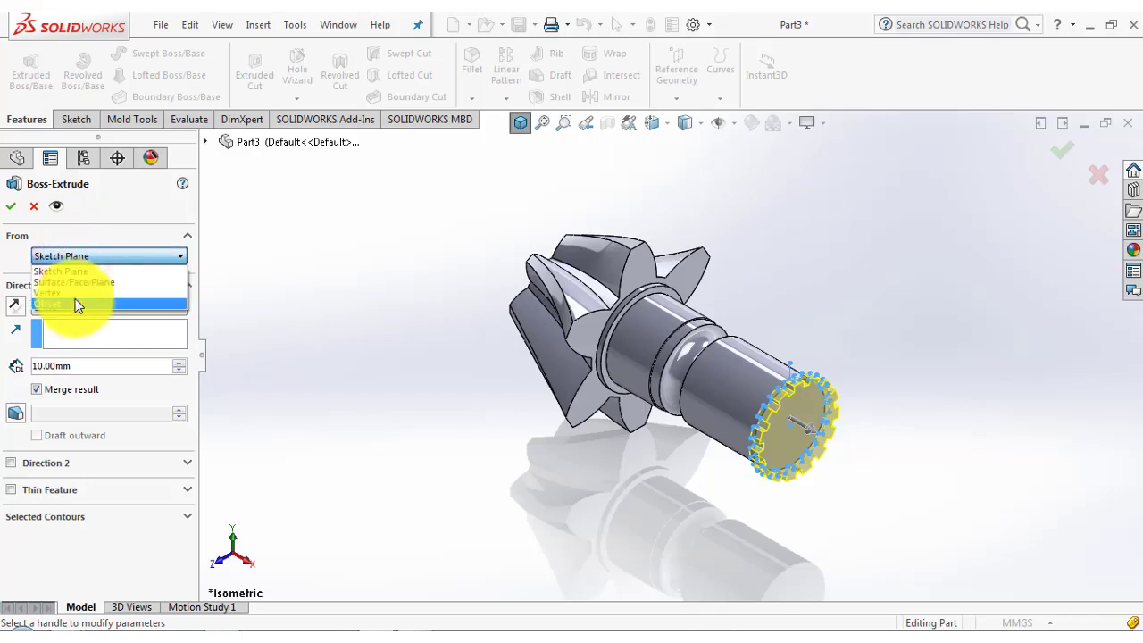
{"action": "left_click", "coordinate": [78, 305]}
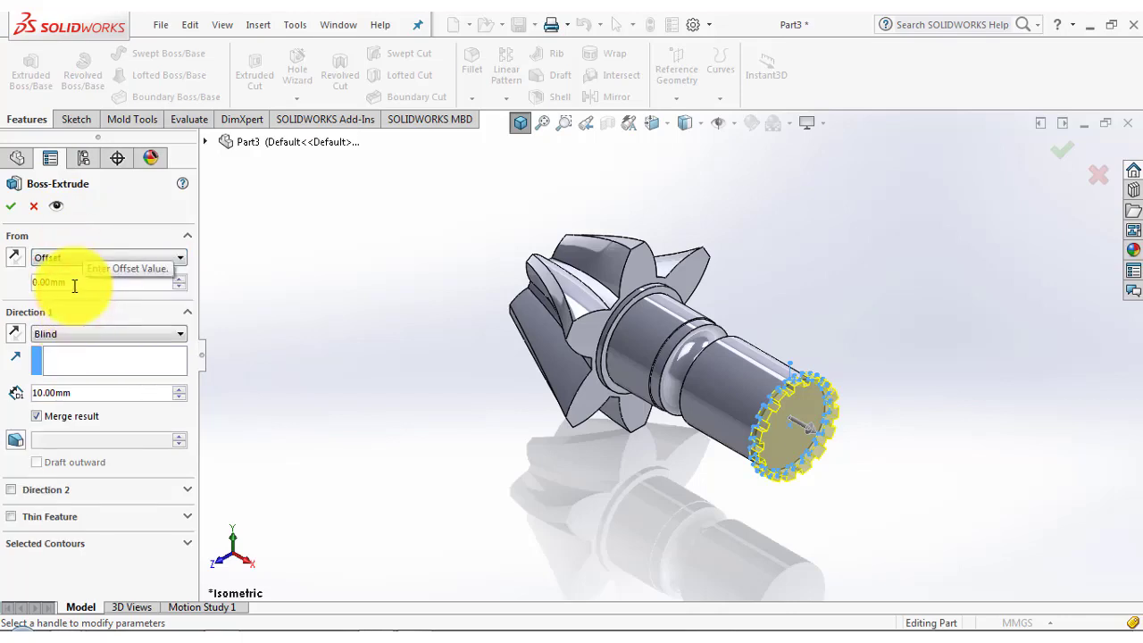
{"action": "double_click", "coordinate": [77, 281]}
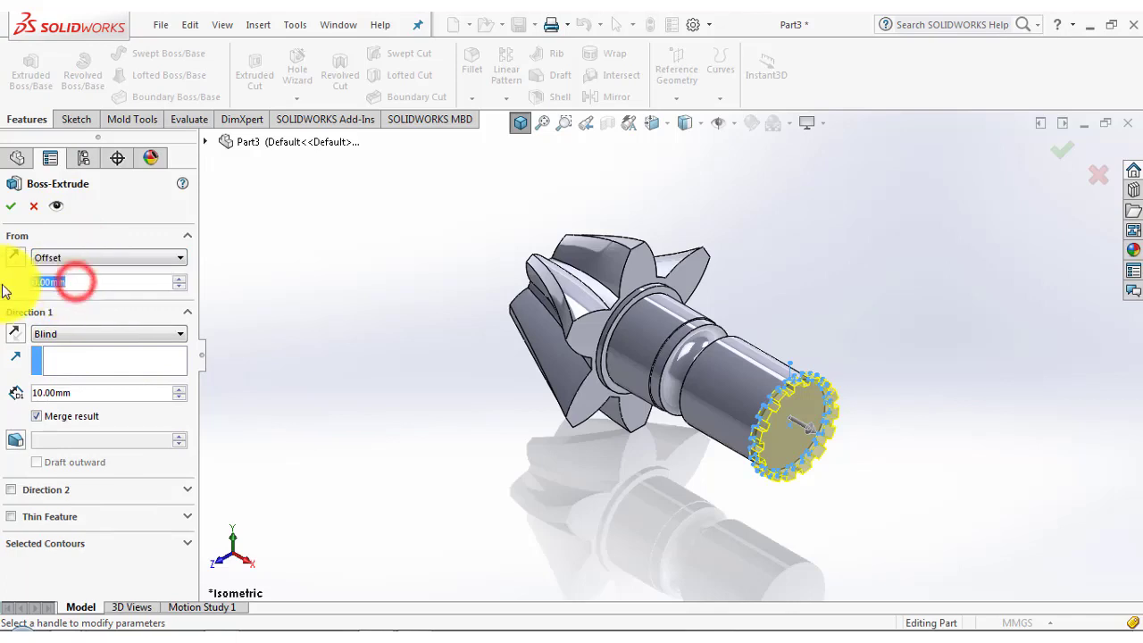
{"action": "type", "text": "2"}
{"action": "key", "text": "Return"}
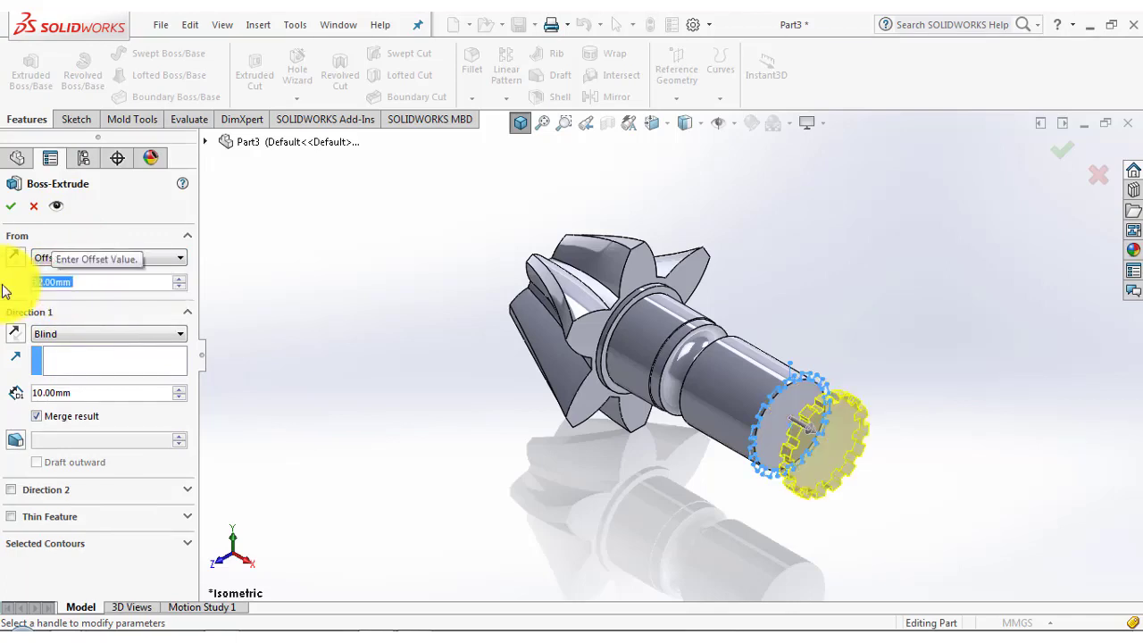
{"action": "left_click", "coordinate": [22, 258]}
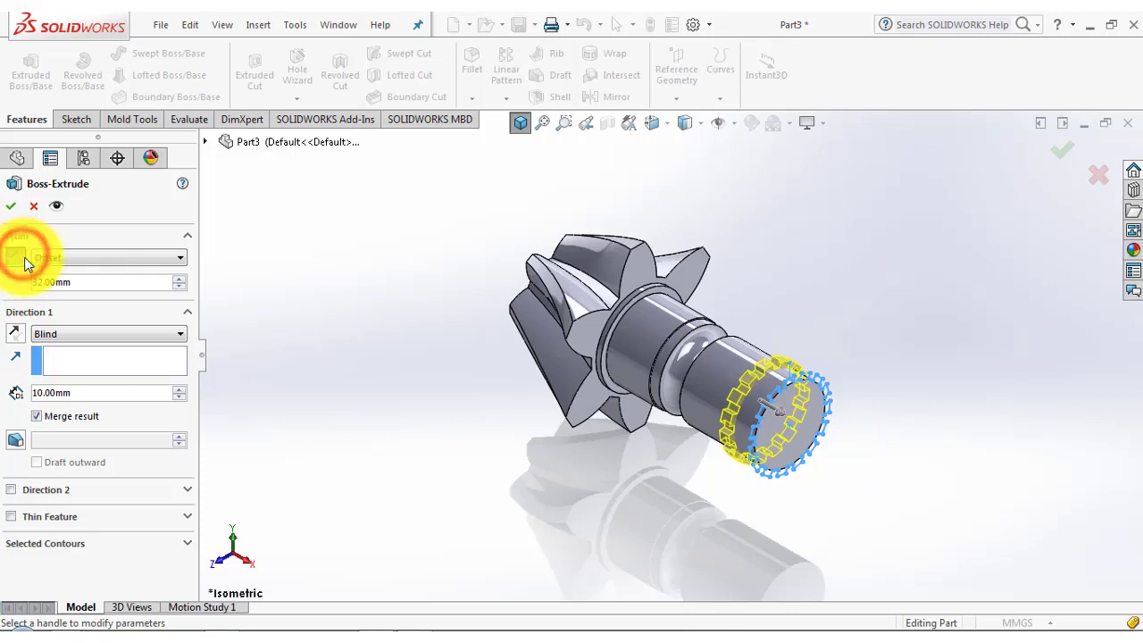
Extrude the spline profile to a blind depth of 48 mm, reversed toward the gear teeth and merged with the shaft.
{"action": "double_click", "coordinate": [56, 393]}
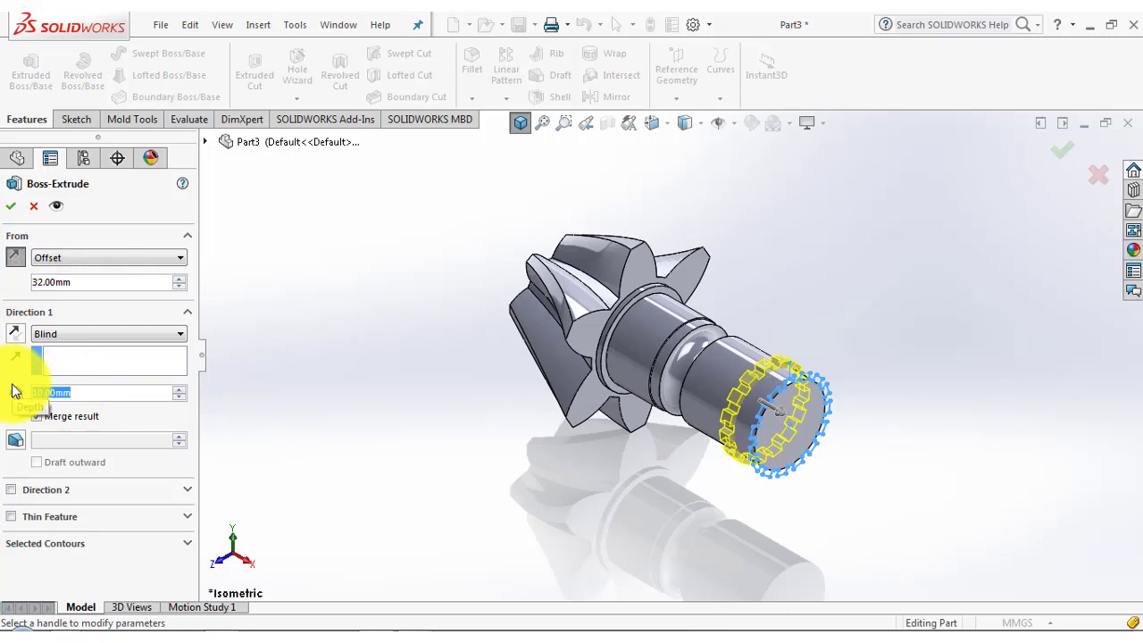
{"action": "type", "text": "25"}
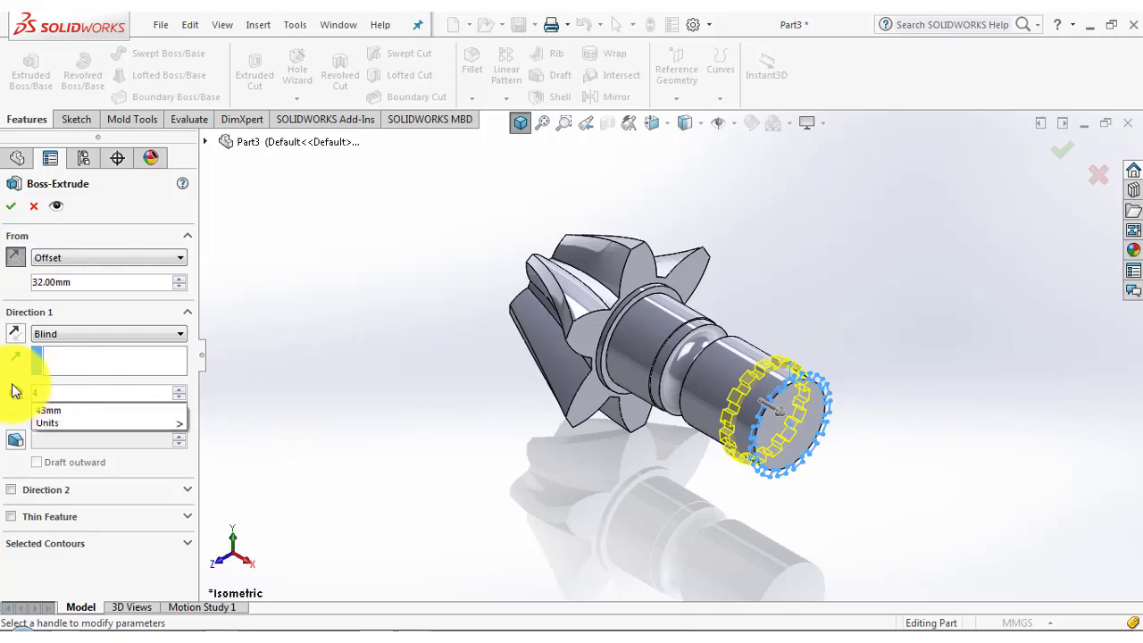
{"action": "key", "text": "Return"}
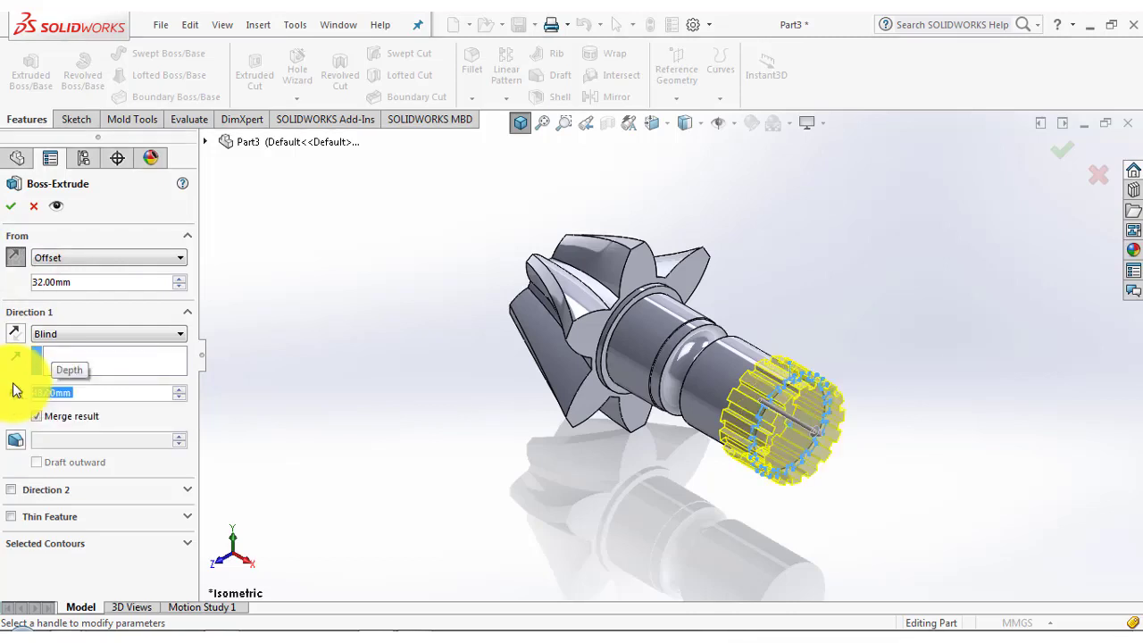
{"action": "left_click", "coordinate": [13, 332]}
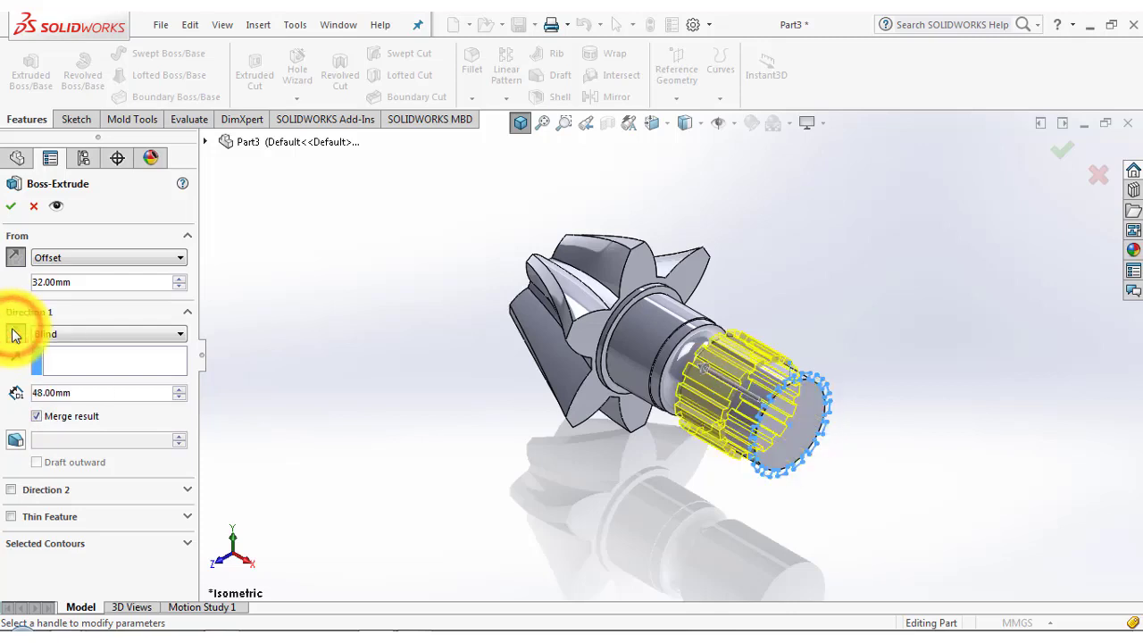
{"action": "left_click", "coordinate": [326, 224]}
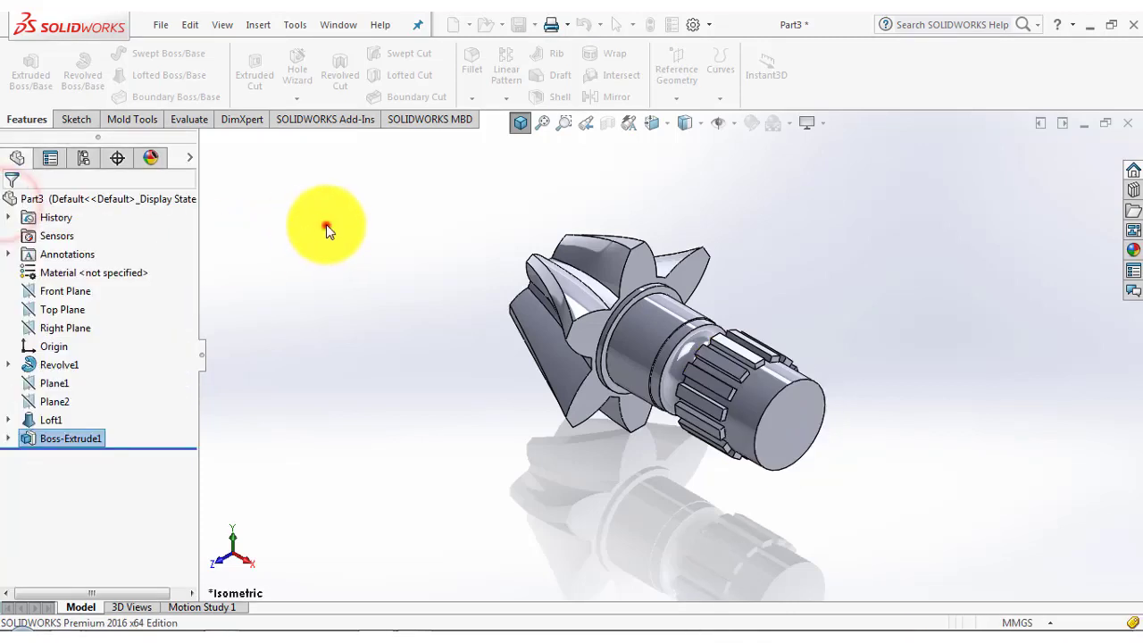
Apply a steel appearance from the Metal appearances to the entire part.
{"action": "left_click", "coordinate": [103, 200]}
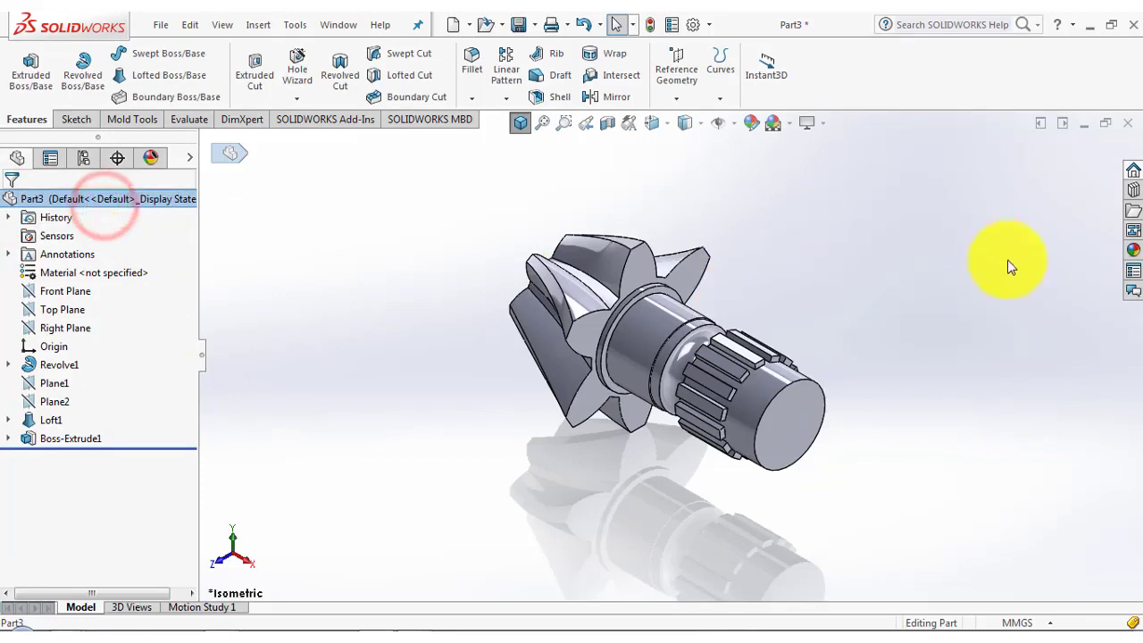
{"action": "left_click", "coordinate": [1125, 252]}
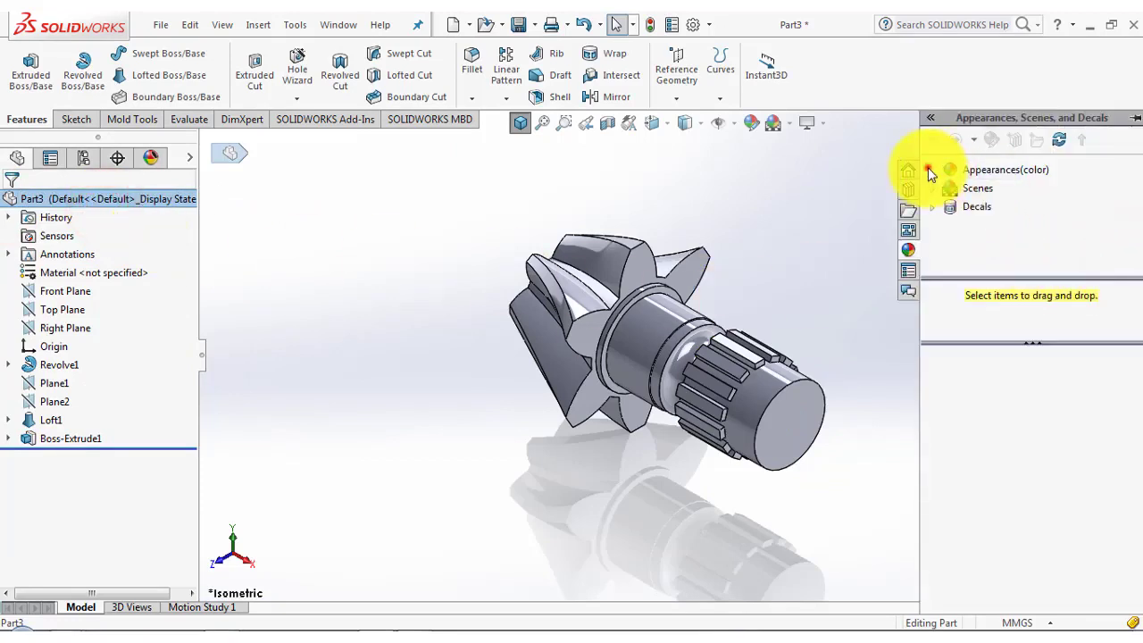
{"action": "left_click", "coordinate": [932, 169]}
{"action": "left_click", "coordinate": [965, 207]}
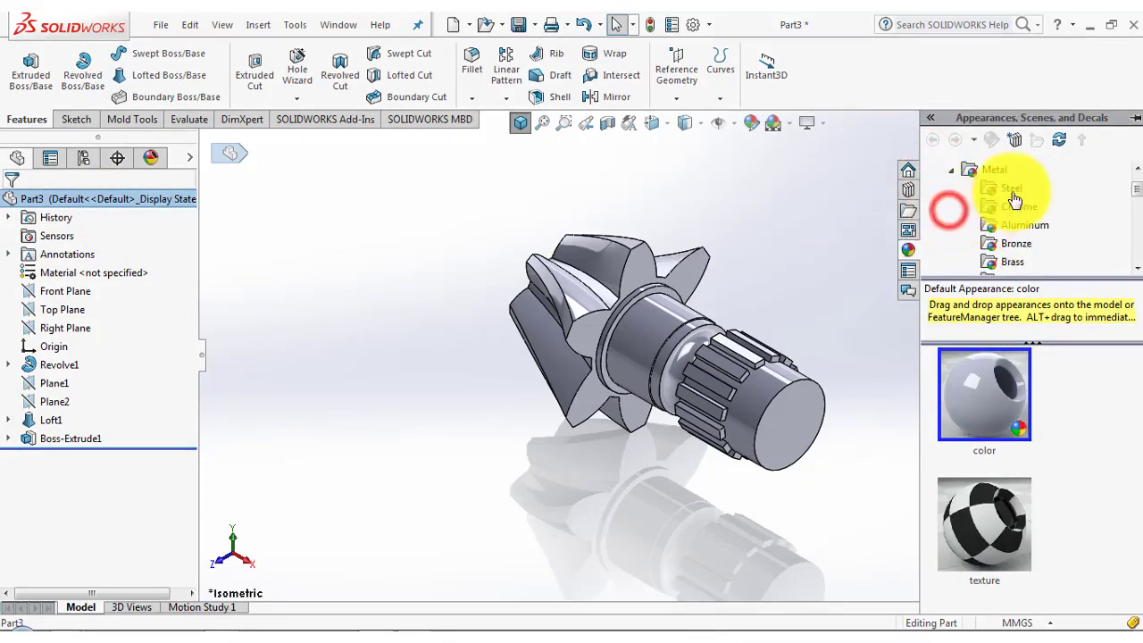
{"action": "left_click", "coordinate": [1011, 188]}
{"action": "left_click", "coordinate": [1010, 368]}
{"action": "double_click", "coordinate": [1009, 367]}
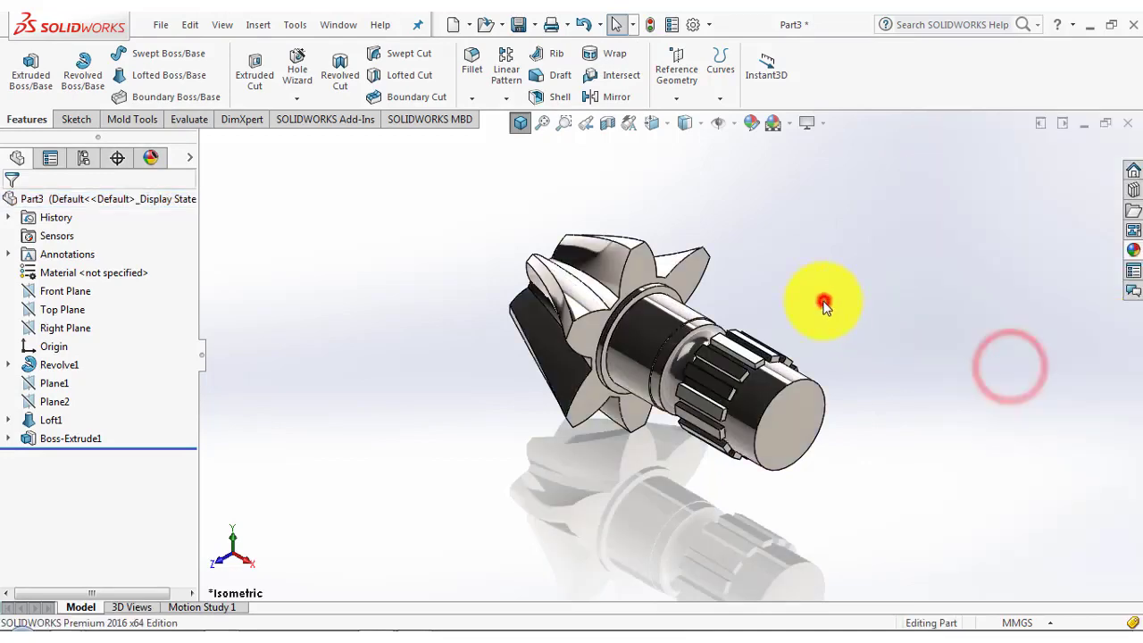
{"action": "left_click", "coordinate": [823, 301]}
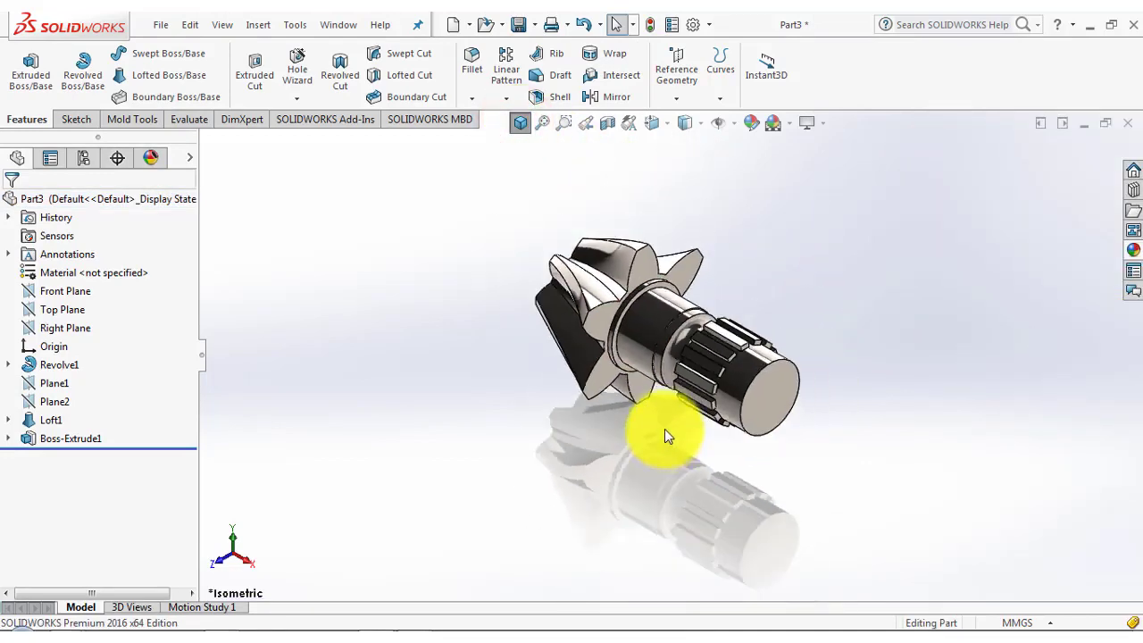
{"action": "middle_click_drag", "start_coordinate": [664, 429], "coordinate": [760, 345]}
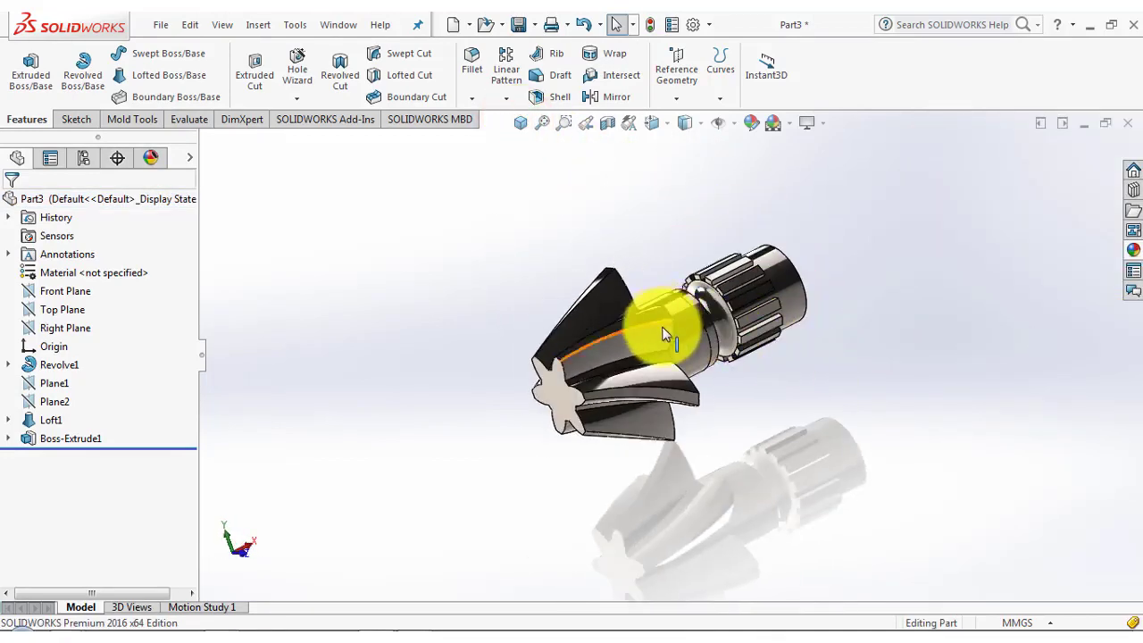
{"action": "scroll", "coordinate": [666, 345], "scroll_direction": "down", "scroll_amount": 5}
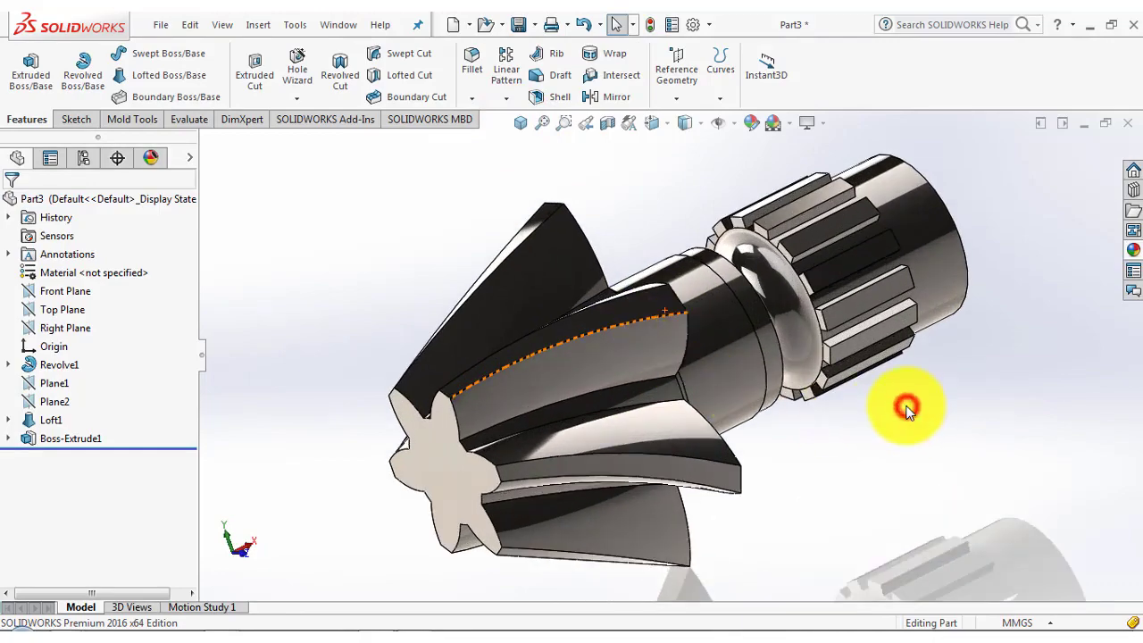